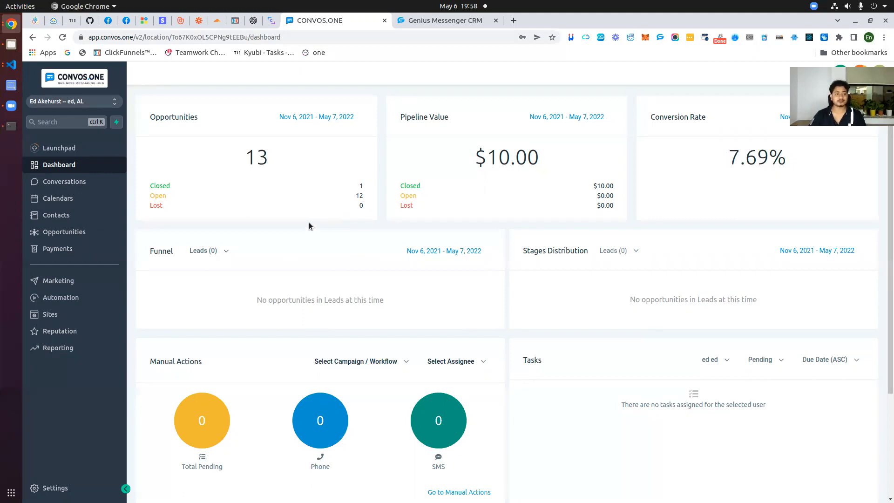
left_click(660, 38)
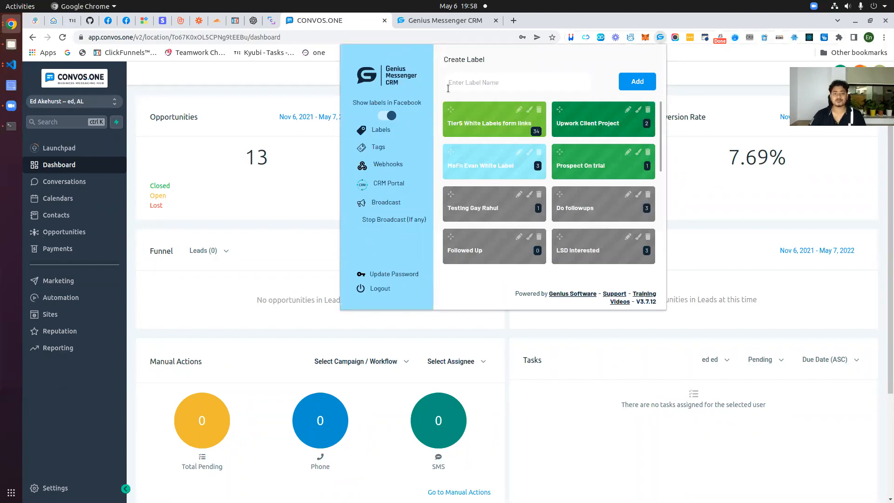
left_click(661, 38)
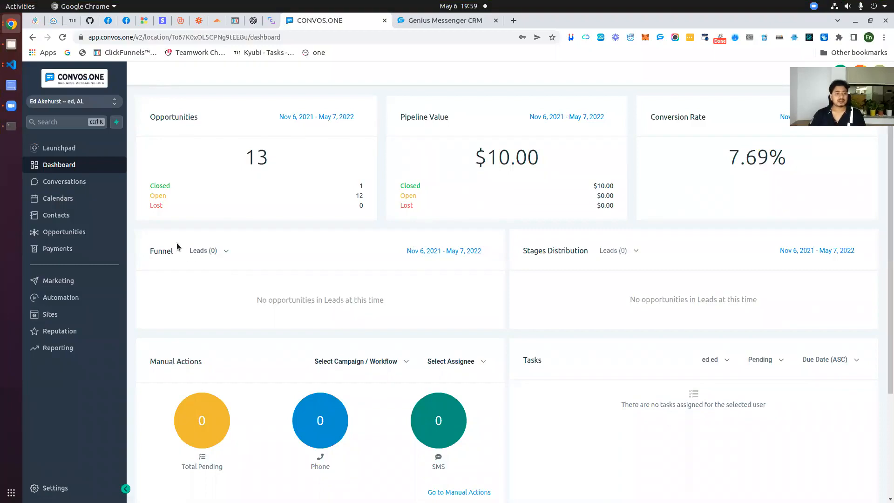
Start a new pipeline in the Opportunities section and name it "San's Leads"
left_click(80, 235)
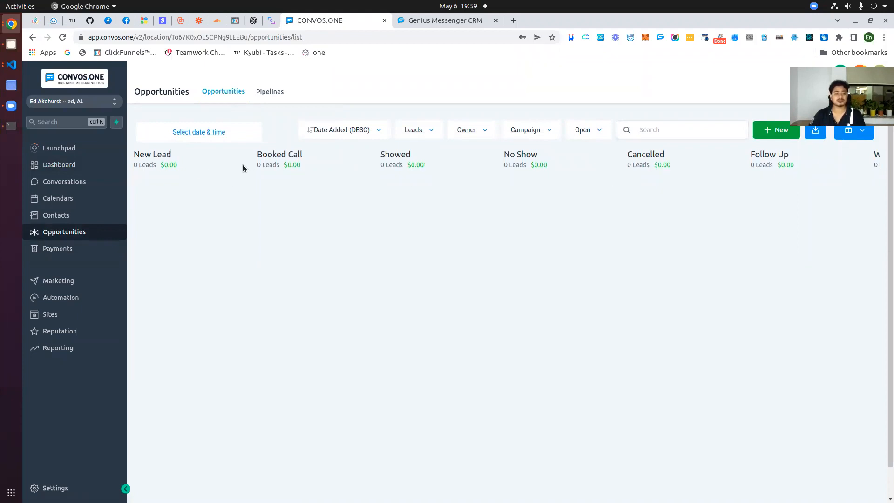
left_click(273, 93)
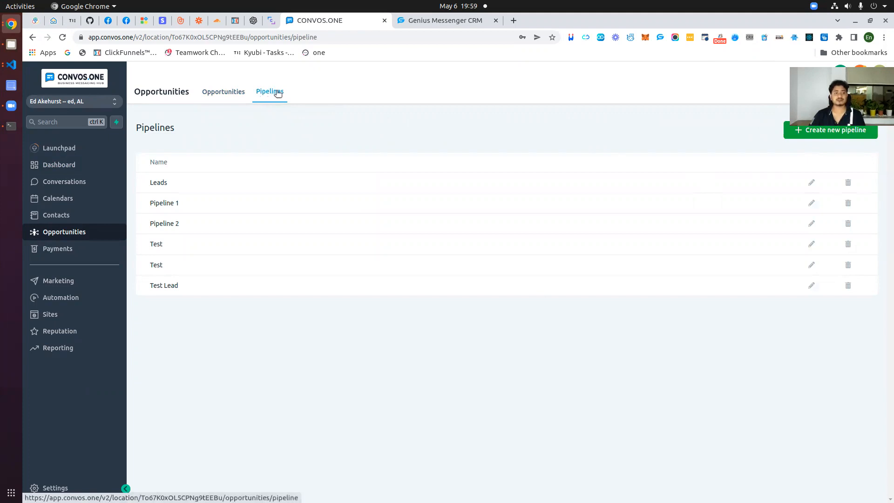
left_click(806, 133)
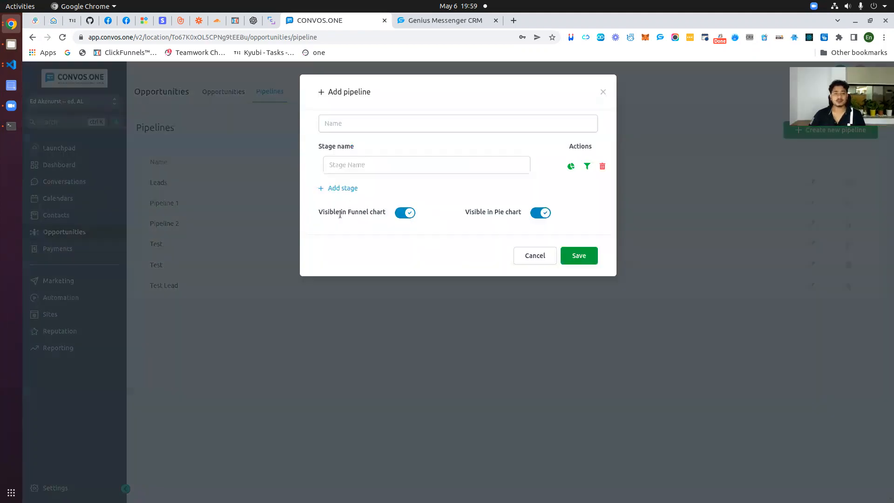
left_click(345, 122)
type("San's Leads")
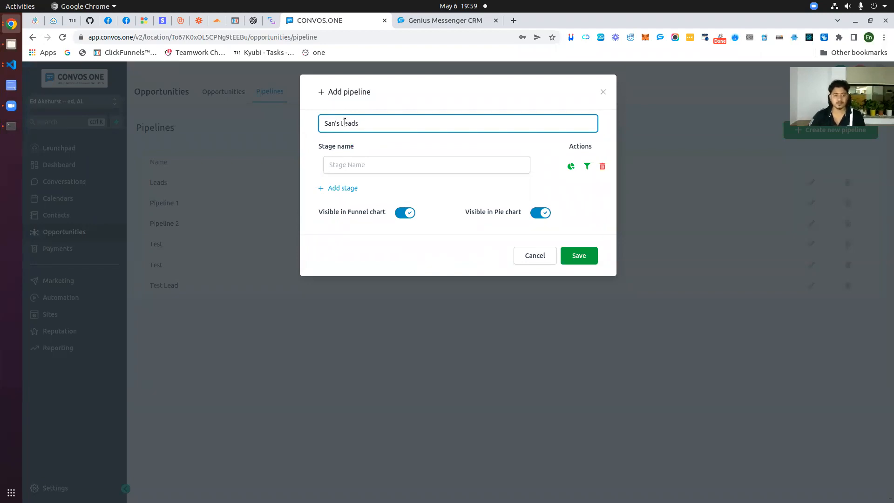
Name the pipeline's first stage "New Leads" and add a second stage named "Positive Leads"
left_click(375, 168)
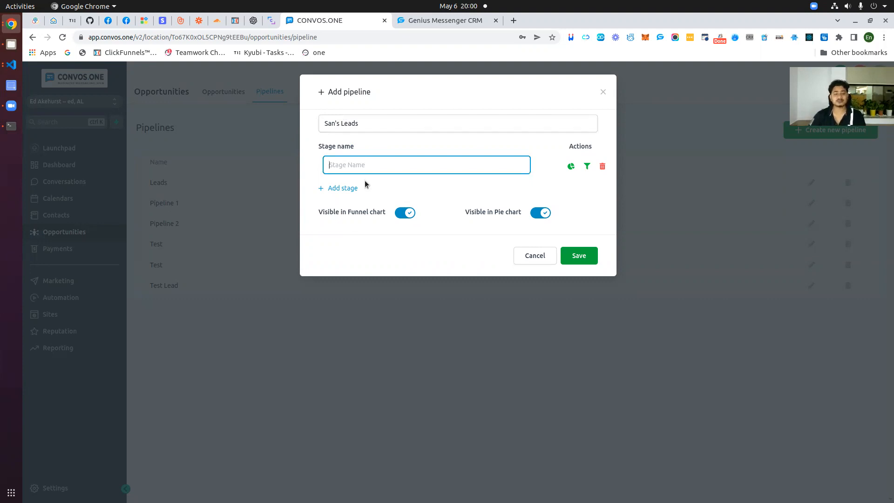
type("N")
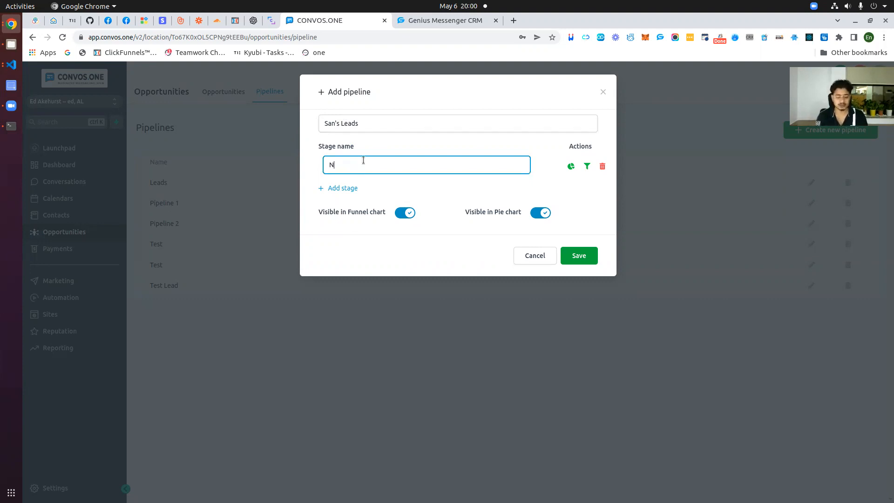
type("ew Leads")
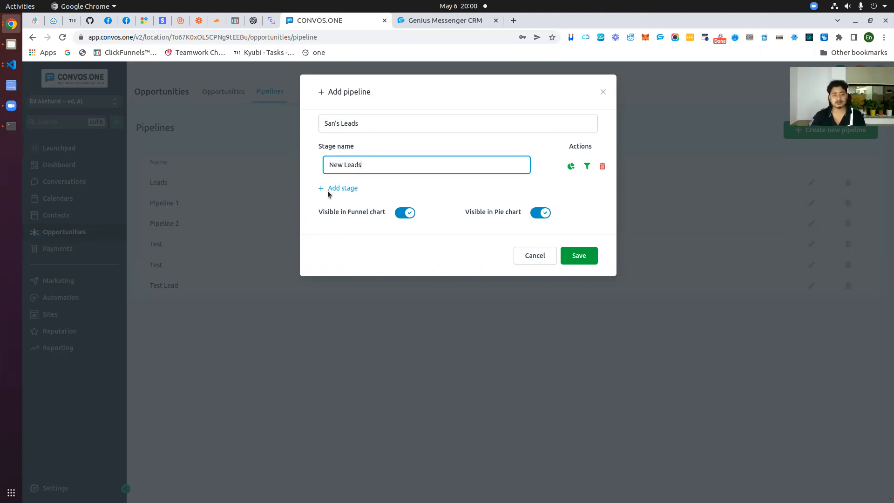
left_click(348, 188)
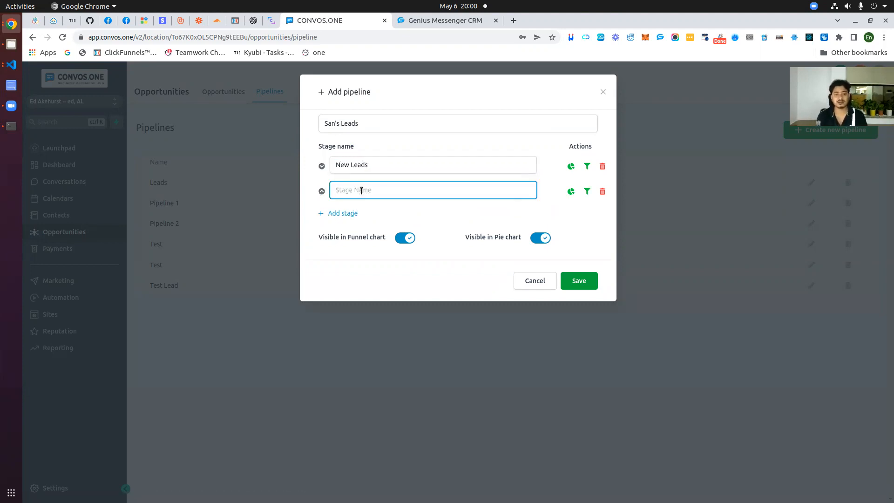
type("Became")
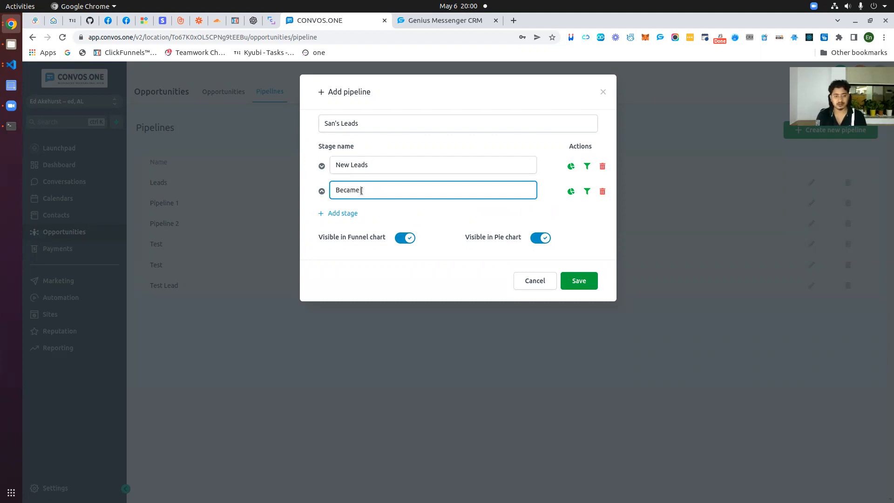
key("BackSpace")
key("BackSpace")
key("BackSpace")
key("BackSpace")
key("BackSpace")
key("BackSpace")
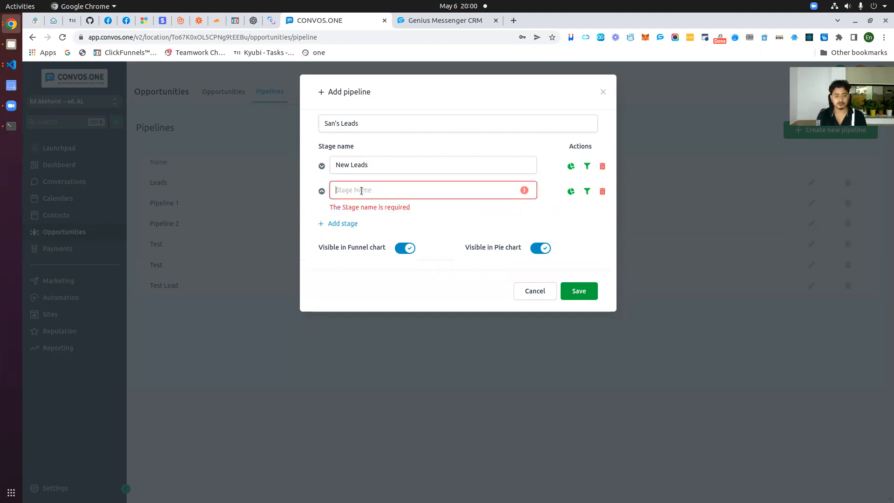
type("Positive")
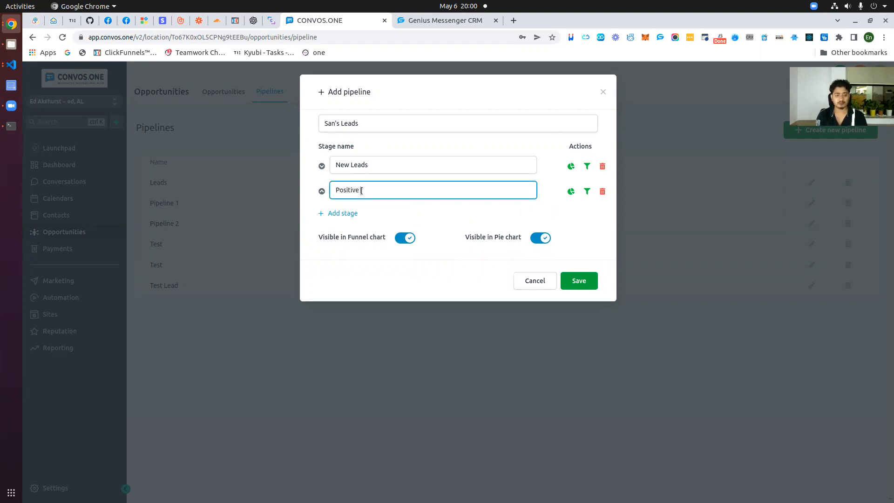
type(" Leads")
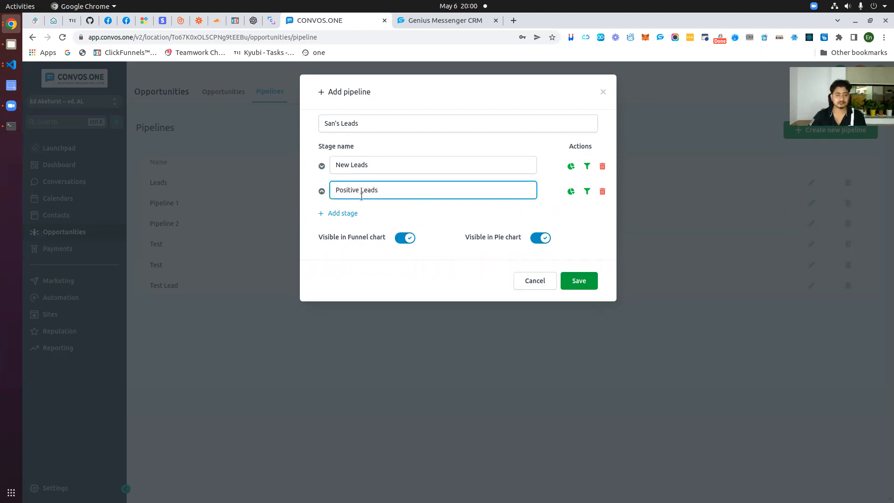
Add the stages "Ready to be customer" and "Customer", and save the pipeline
left_click(343, 215)
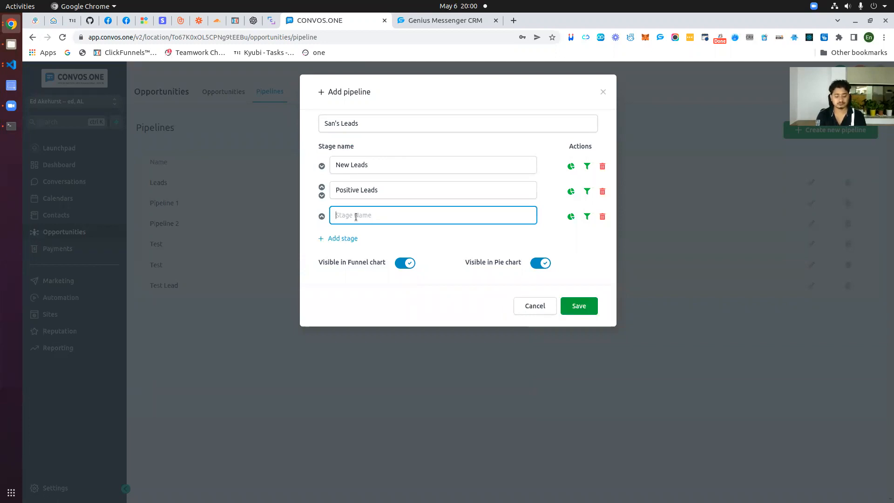
type("Ready to be customer")
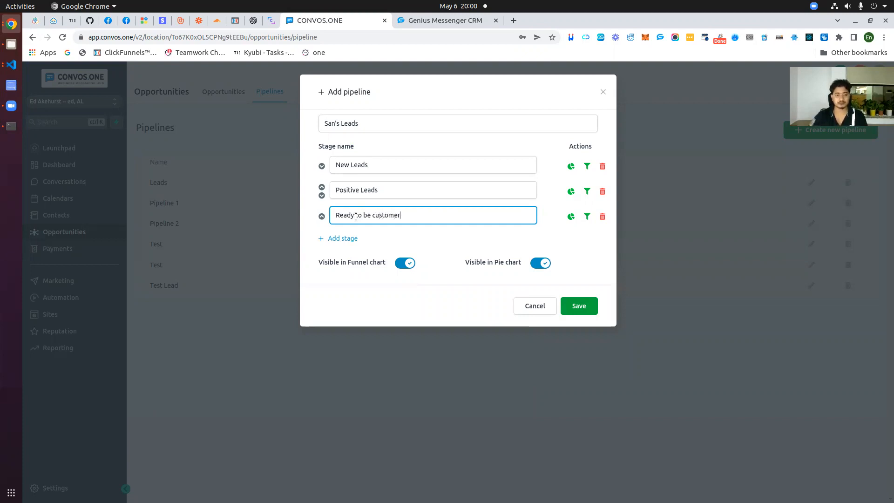
left_click(336, 239)
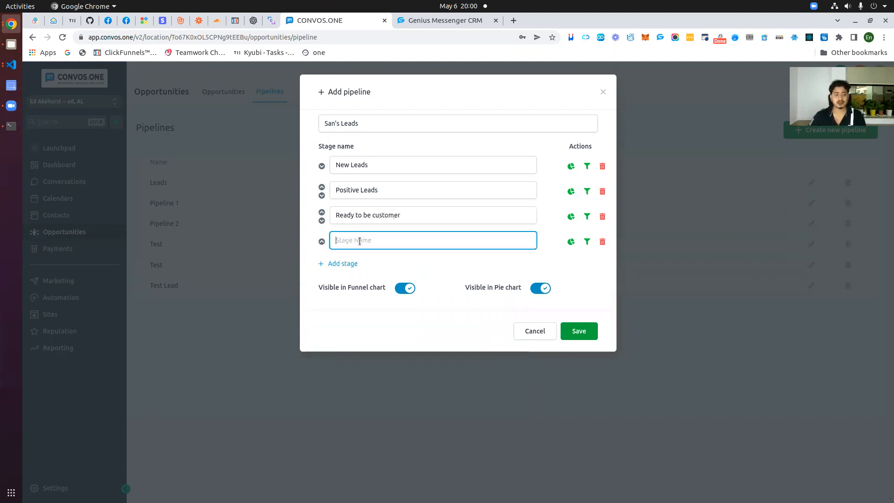
type("Customer")
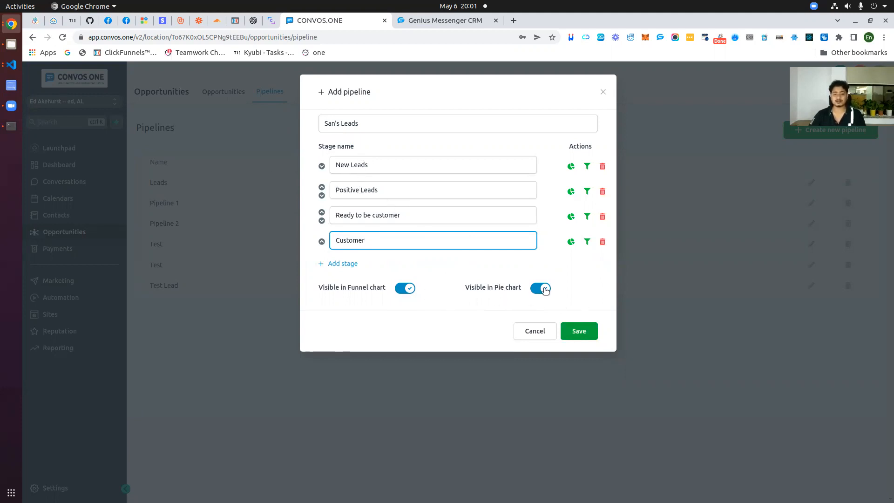
left_click(579, 331)
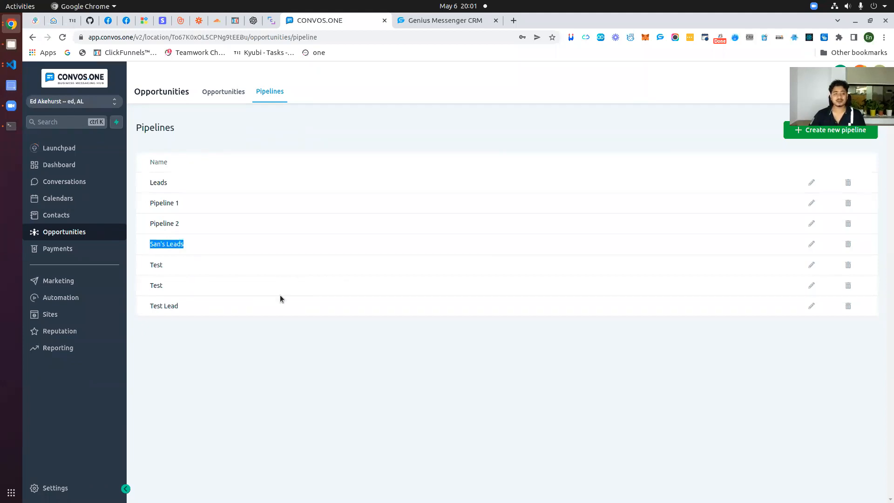
Check the list of pipelines for the San's Leads entry
left_click(220, 91)
left_click(264, 93)
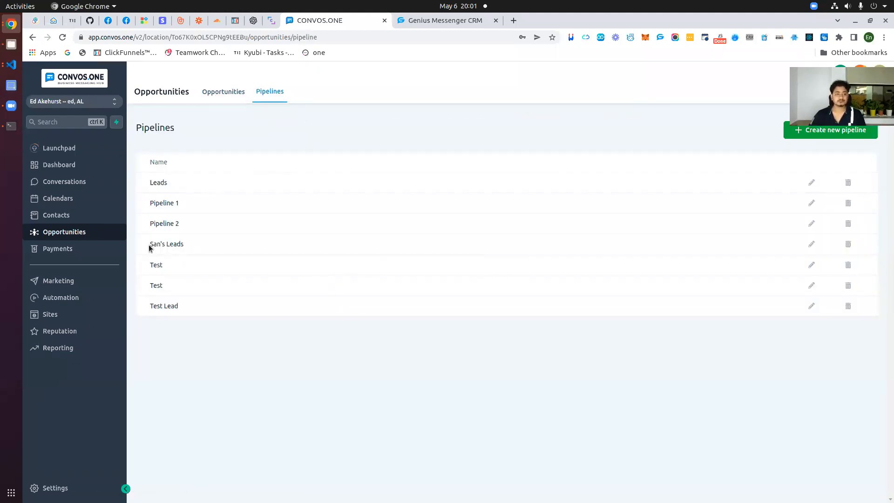
left_click_drag(149, 244, 198, 243)
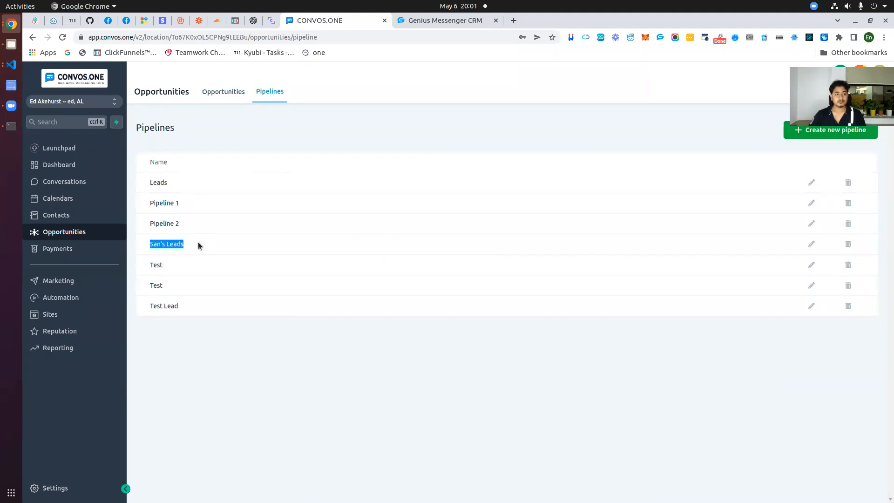
left_click(153, 251)
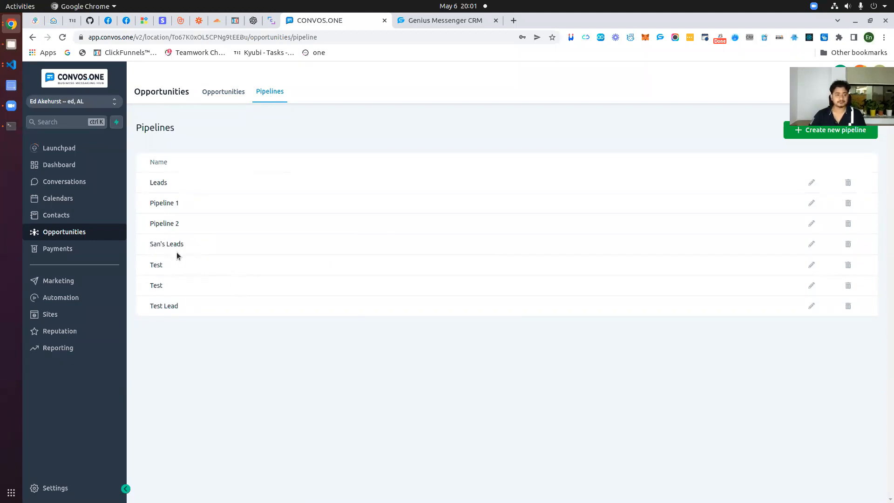
left_click_drag(149, 246, 186, 250)
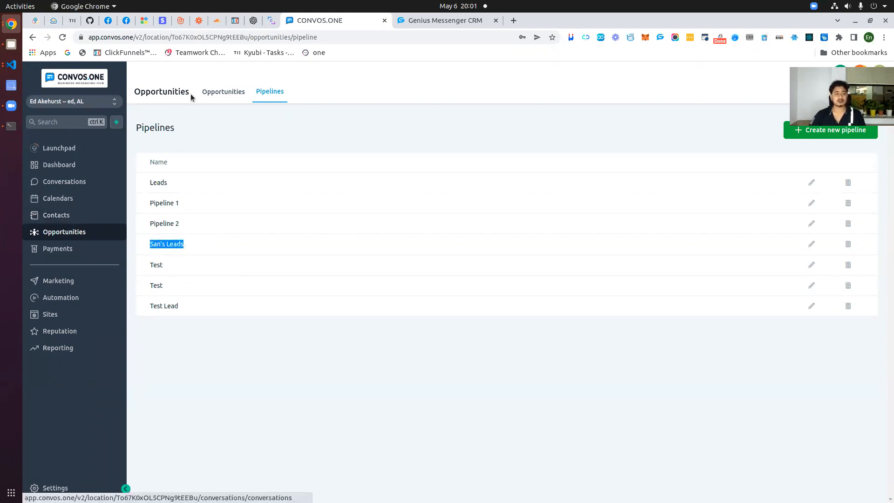
Try starting a new opportunity in the San's Leads pipeline at the New Leads stage
left_click(212, 92)
left_click(787, 131)
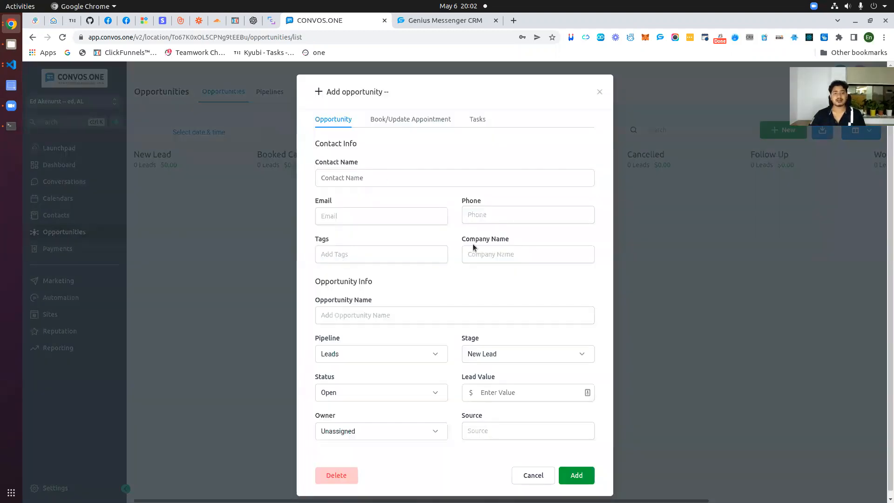
left_click(362, 177)
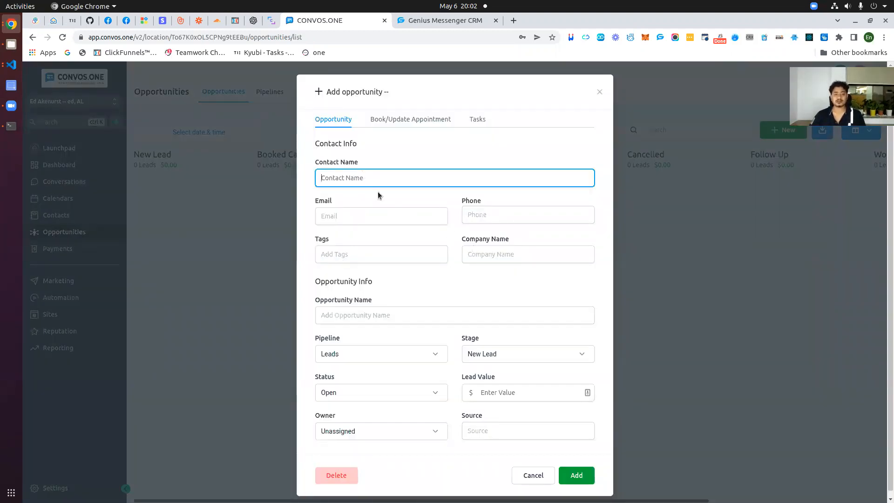
left_click(356, 215)
left_click(484, 258)
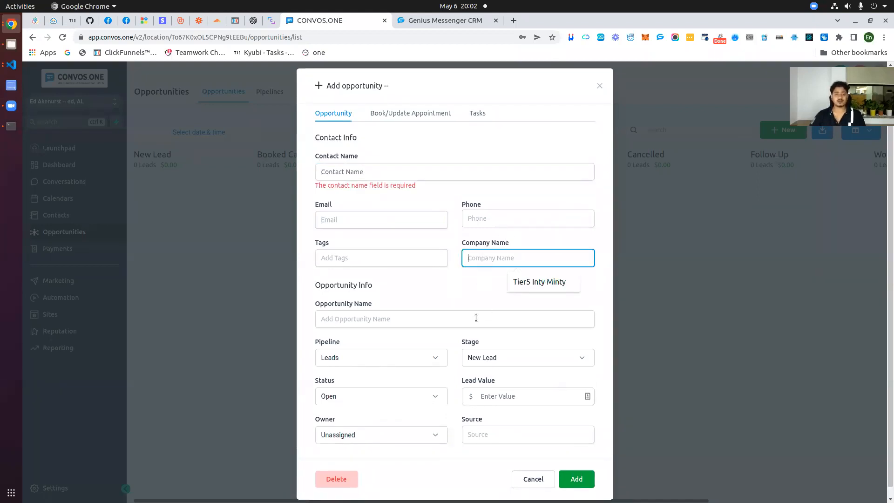
left_click(377, 355)
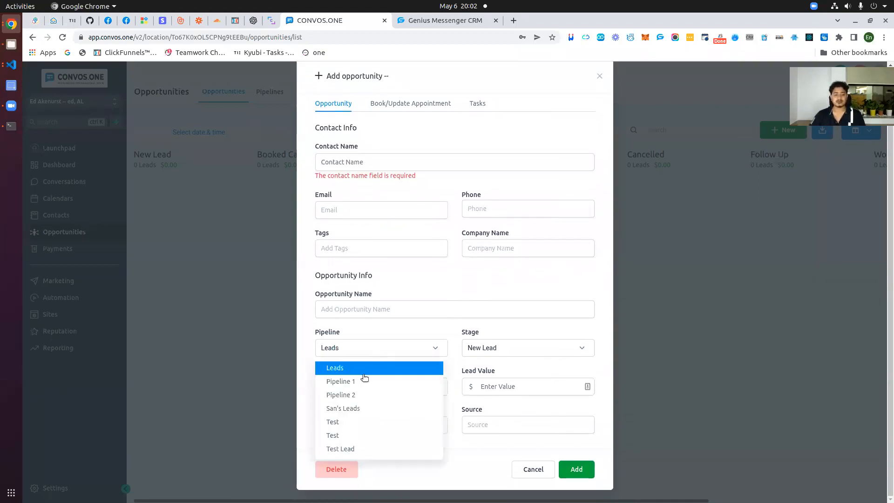
left_click(493, 354)
left_click(491, 368)
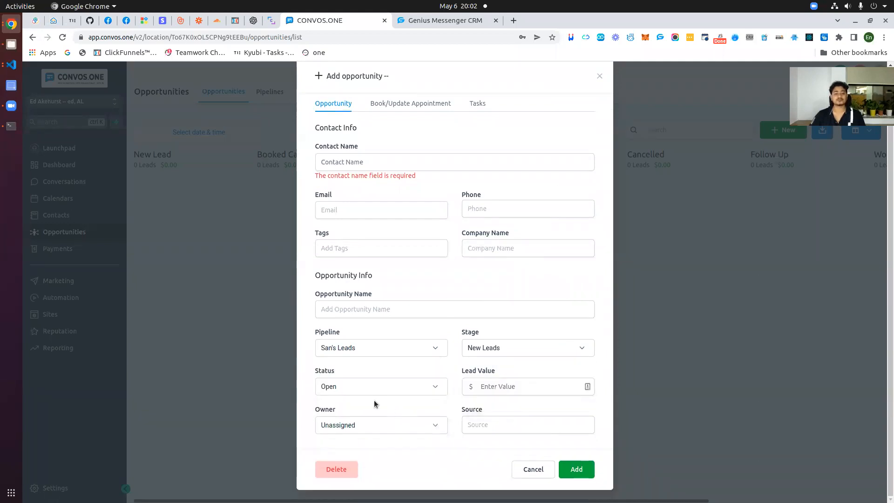
Examine the status, lead value, owner and source fields of the opportunity form, and close it without adding anything
left_click(366, 391)
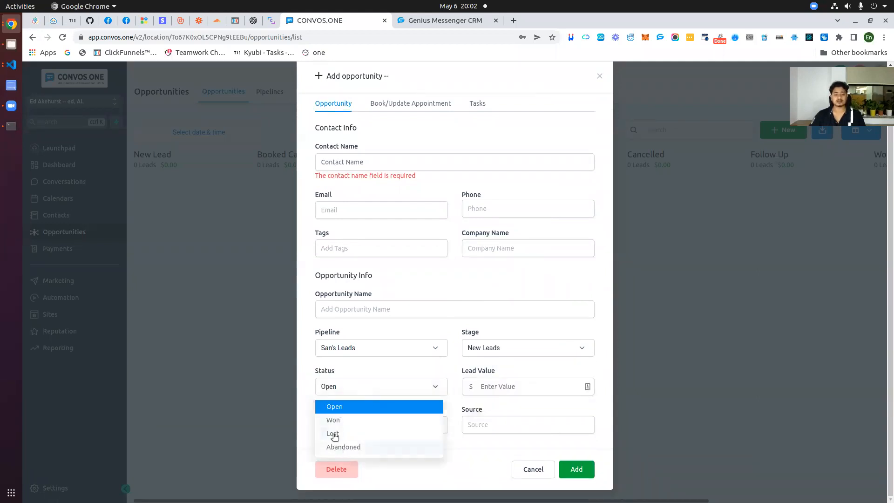
left_click(312, 383)
left_click(360, 391)
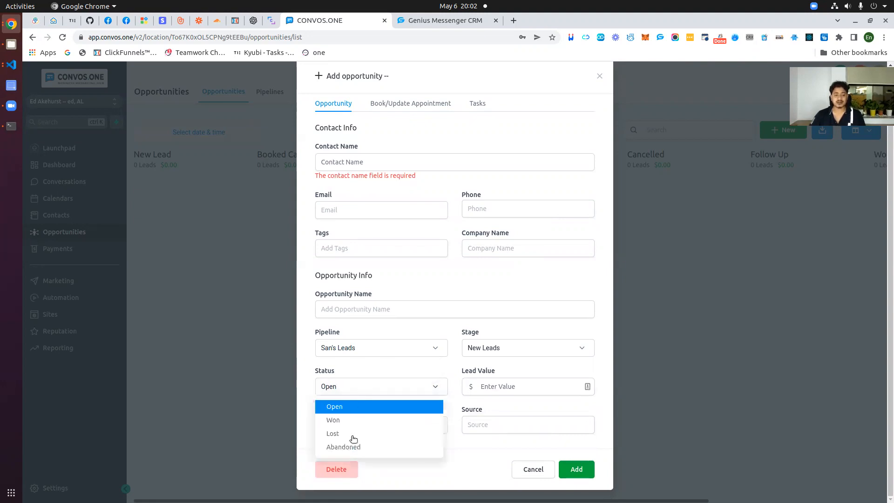
left_click(306, 375)
left_click(507, 389)
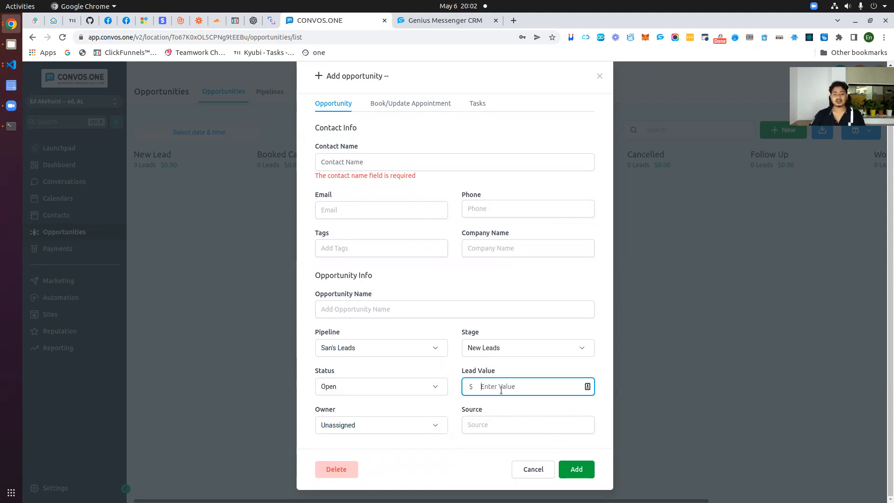
left_click(386, 430)
left_click(363, 447)
left_click(378, 427)
left_click(356, 454)
left_click(379, 429)
left_click(371, 446)
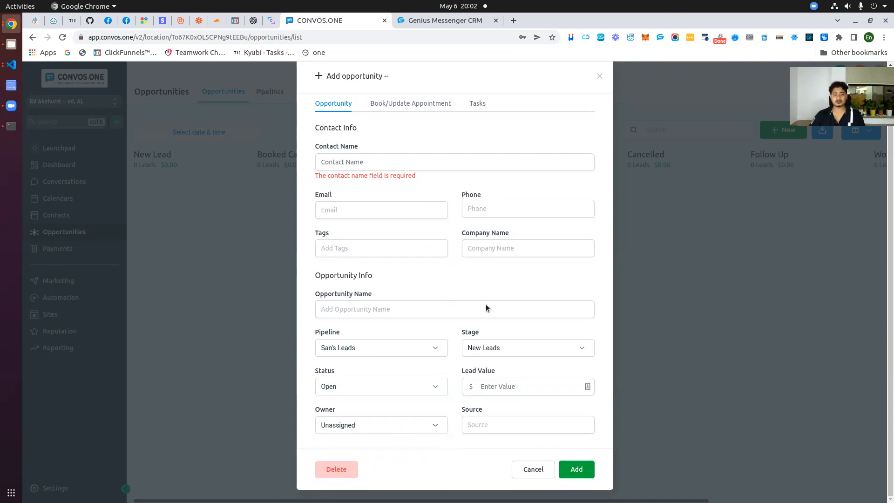
left_click(521, 427)
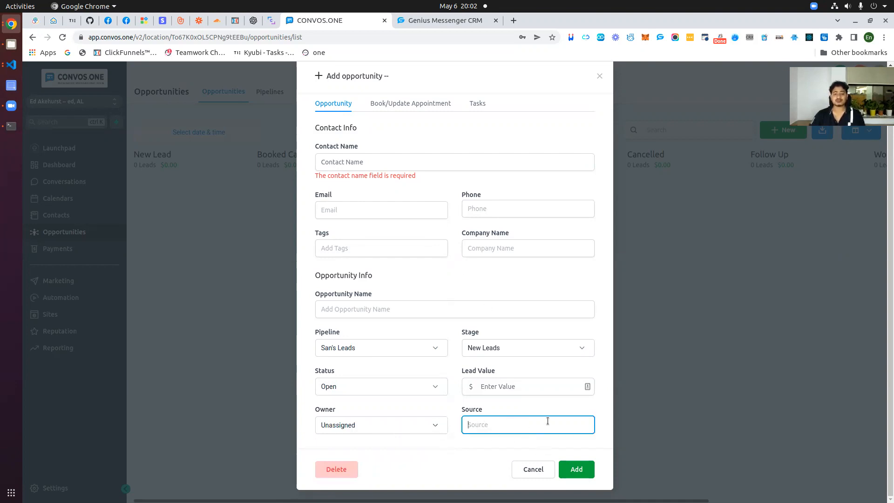
scroll(429, 364, "up", 1)
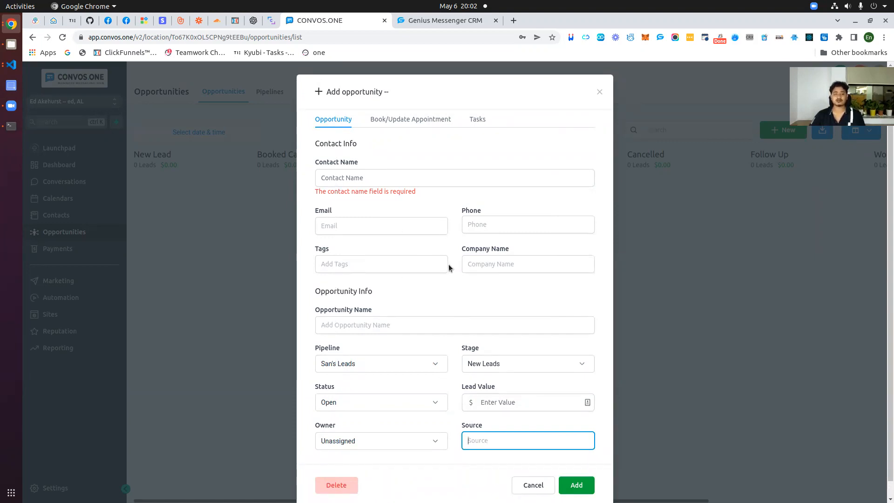
left_click(600, 94)
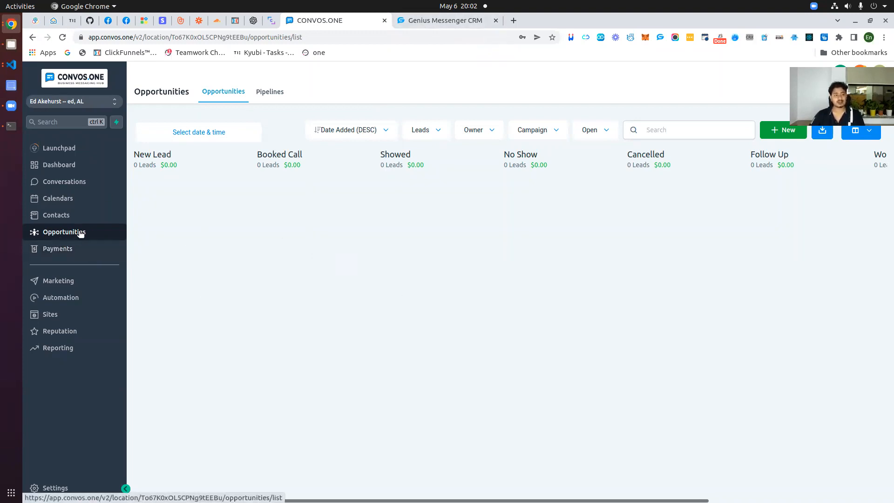
Close the existing Genius Messenger CRM page, reopen its CRM portal from the browser extension, and go to its Pipelines section
left_click(269, 91)
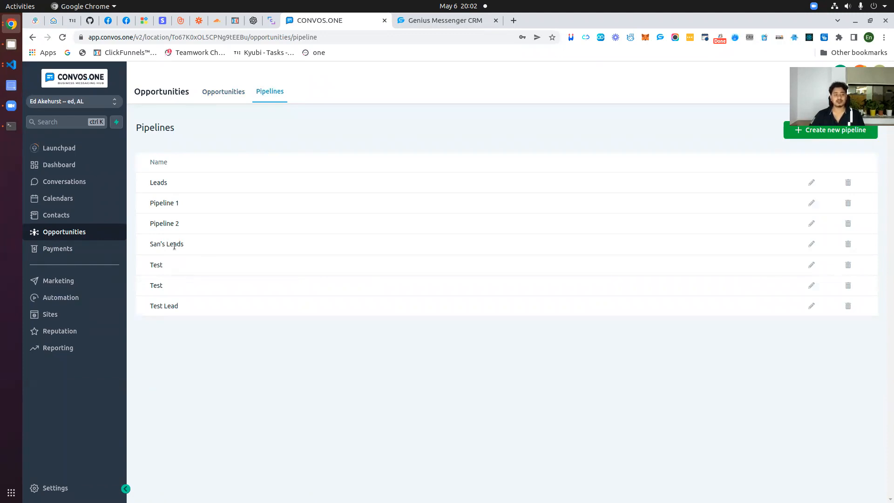
left_click(423, 23)
left_click(496, 21)
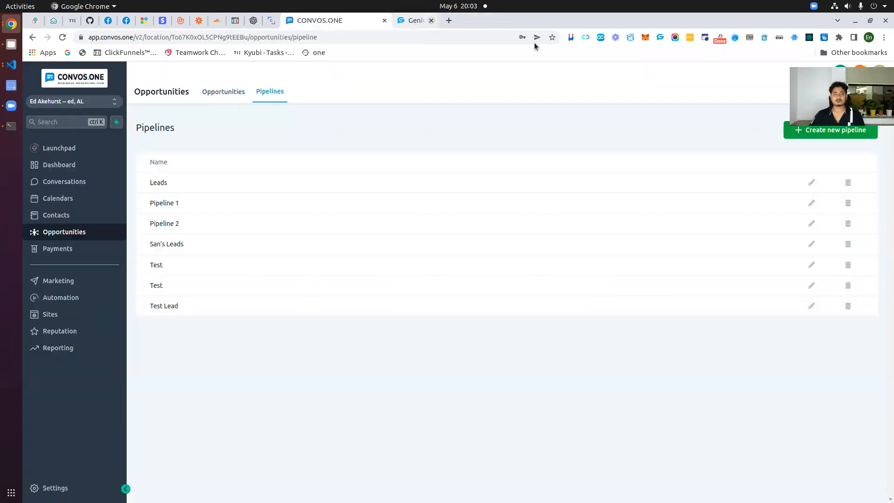
left_click(661, 38)
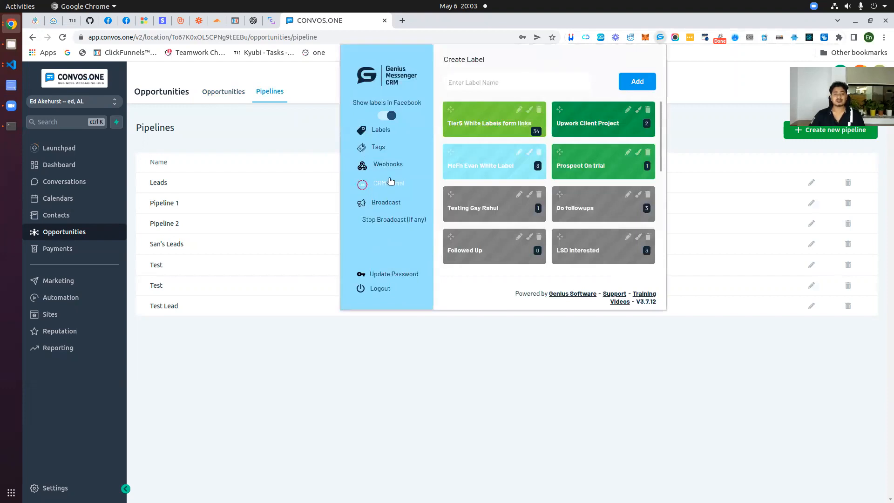
left_click(386, 186)
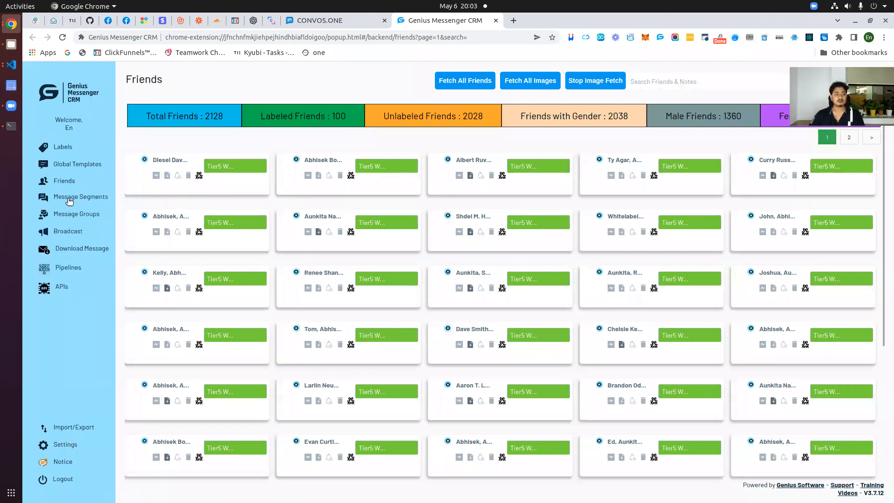
left_click(69, 271)
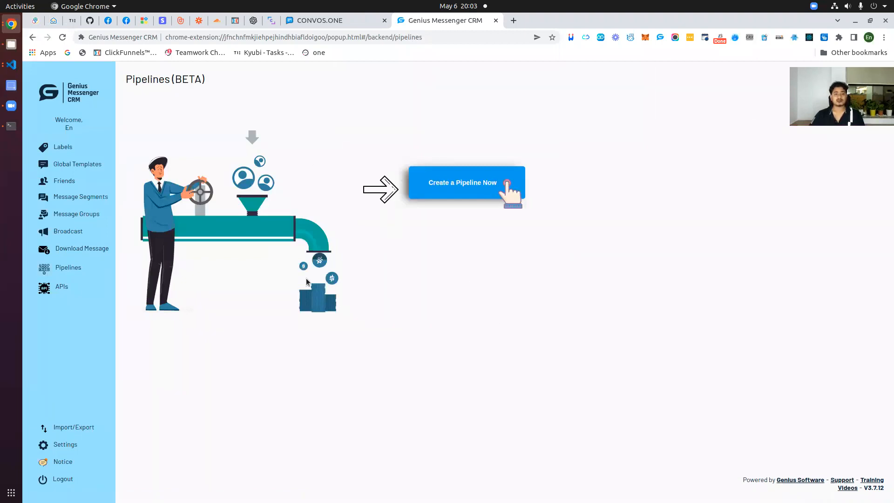
Compare the CONVOS.ONE pipeline list with the Pipelines page in Genius Messenger CRM
left_click(326, 21)
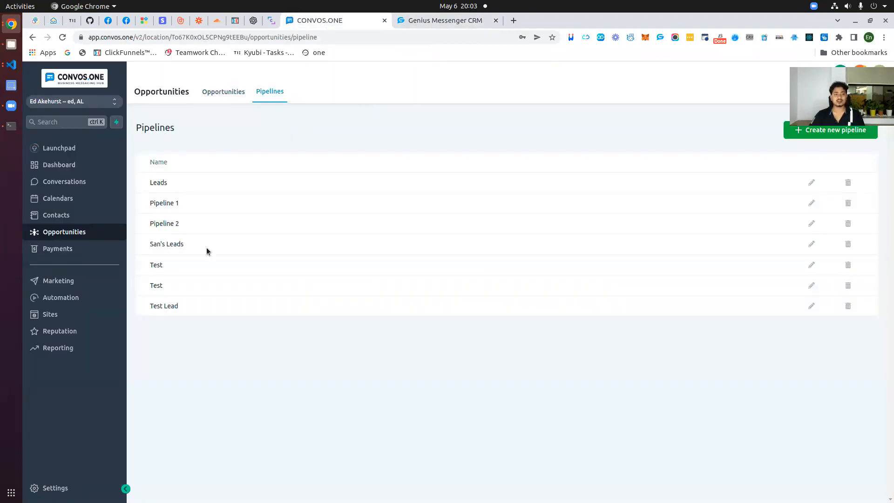
left_click(409, 21)
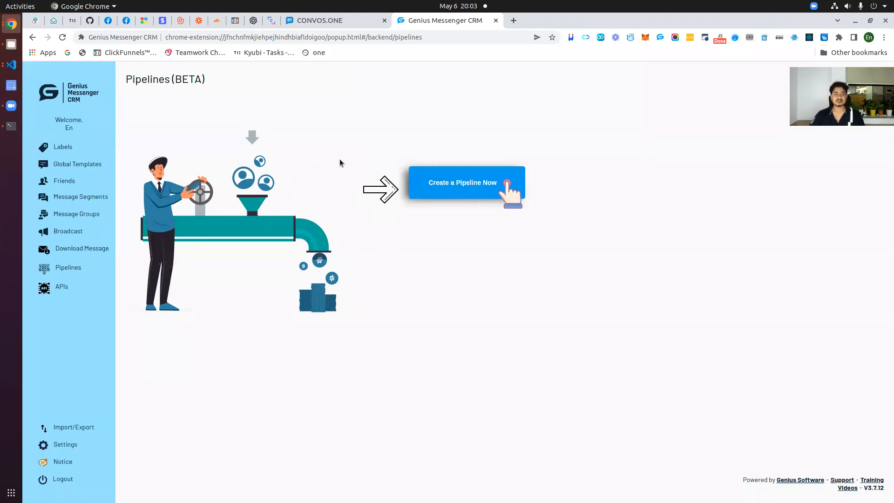
left_click(326, 20)
left_click(439, 21)
left_click(339, 19)
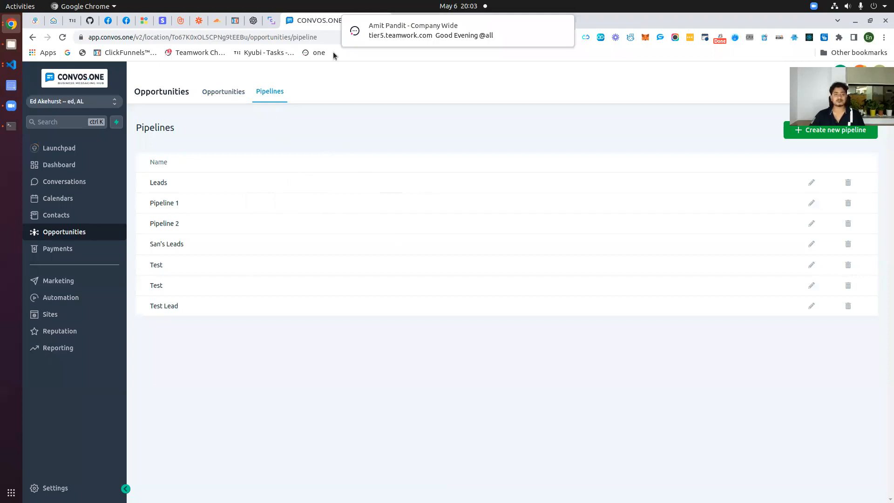
left_click(445, 20)
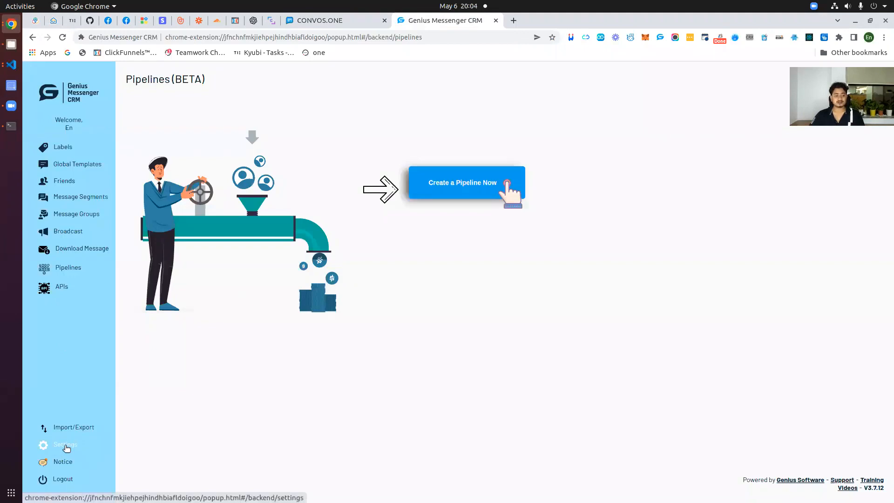
Activate the Lead Connector API status in the Genius Messenger CRM settings
left_click(66, 446)
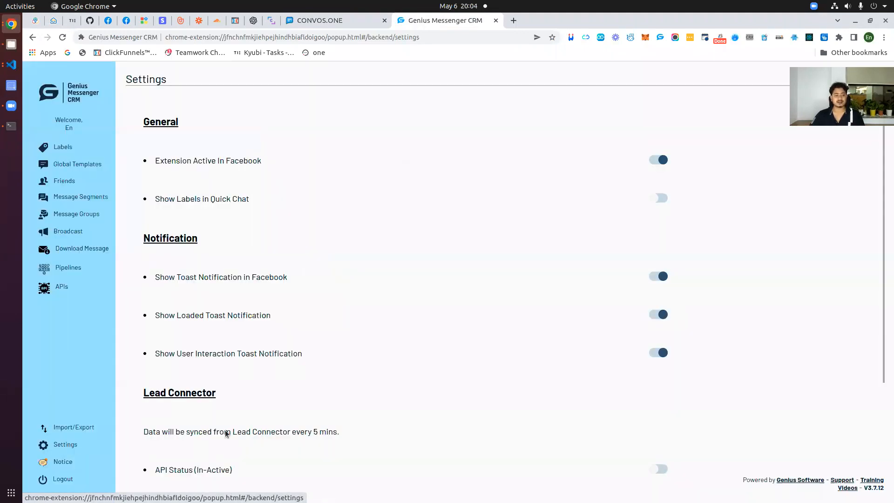
scroll(155, 305, "down", 3)
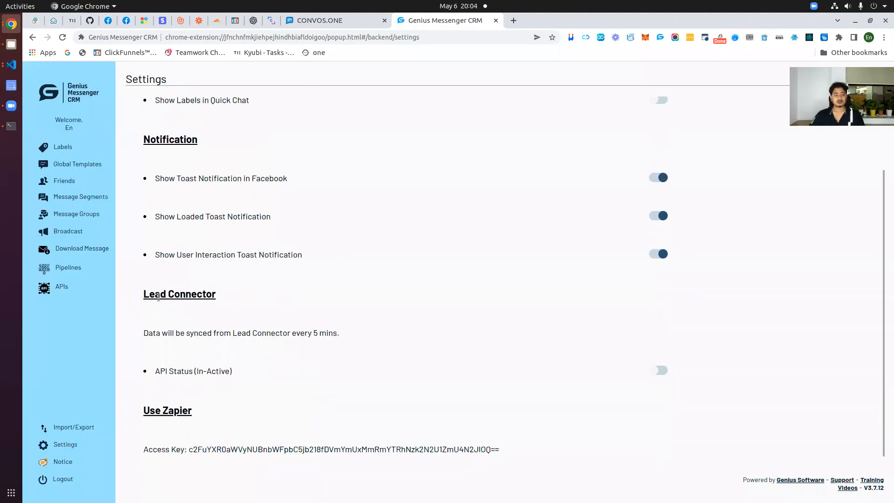
left_click_drag(145, 297, 226, 304)
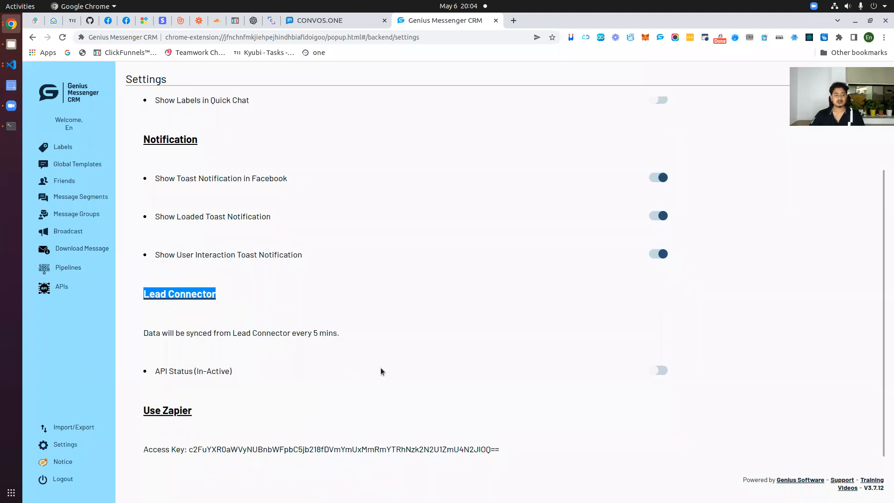
scroll(382, 370, "down", 1)
left_click(659, 342)
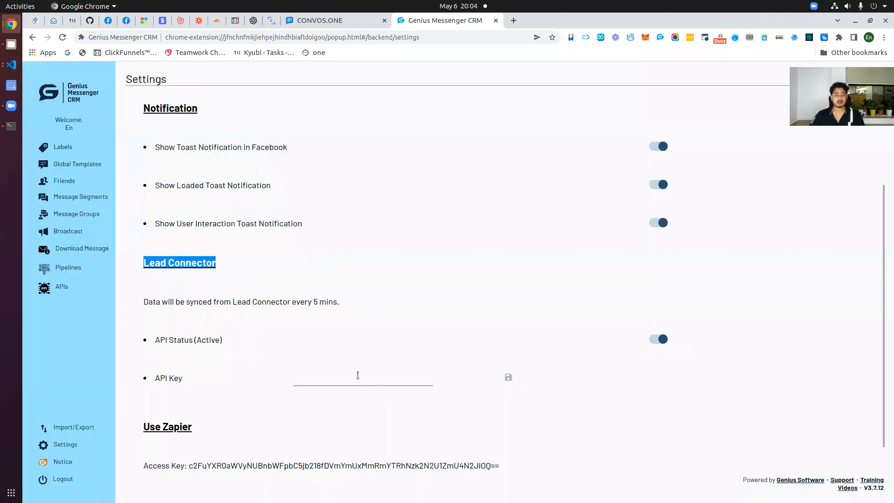
left_click(358, 376)
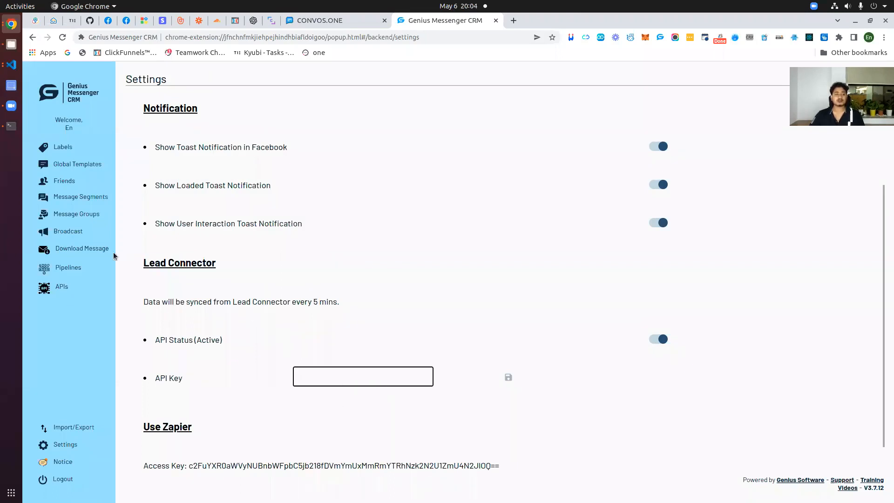
left_click_drag(131, 261, 229, 265)
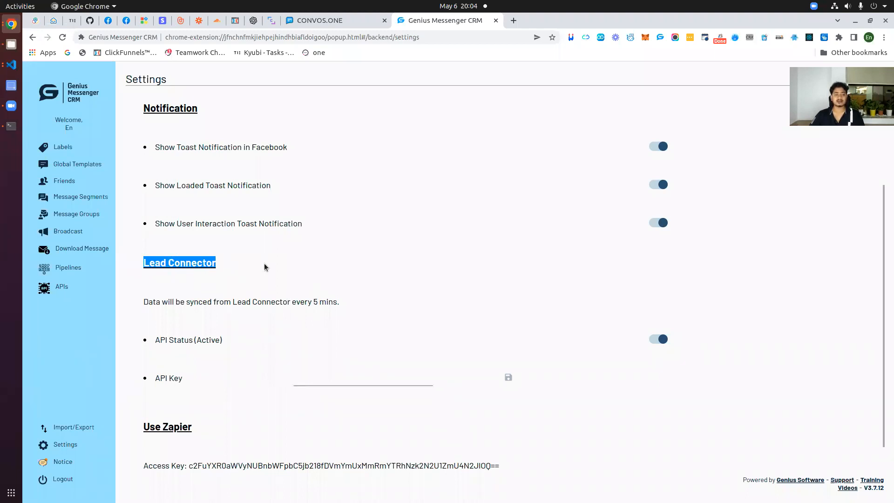
Copy the API key from the business info settings in CONVOS.ONE
left_click(329, 21)
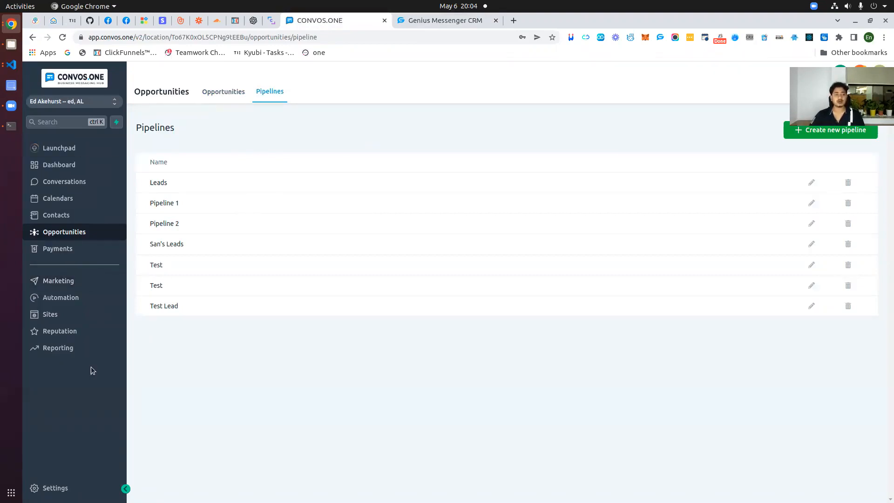
left_click(440, 21)
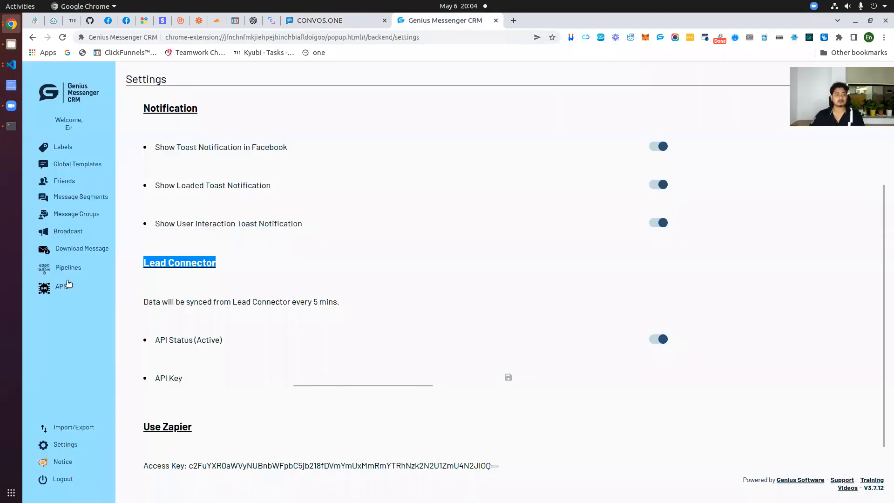
left_click(321, 21)
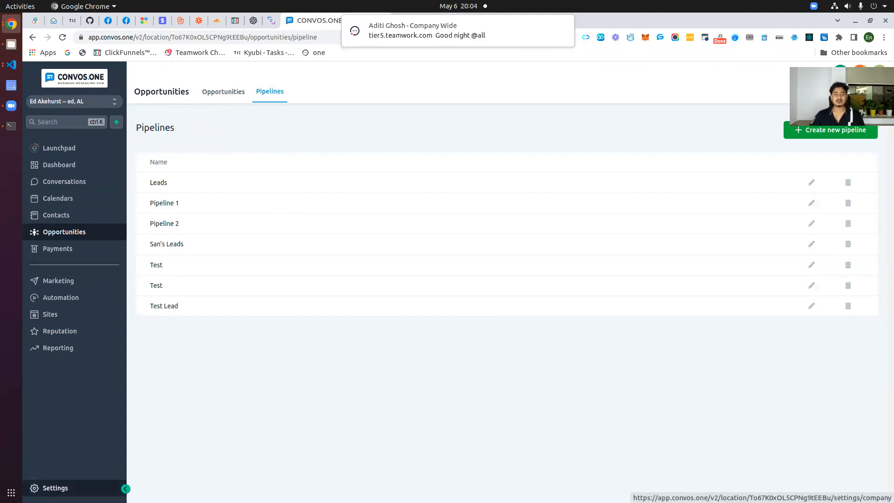
left_click(63, 490)
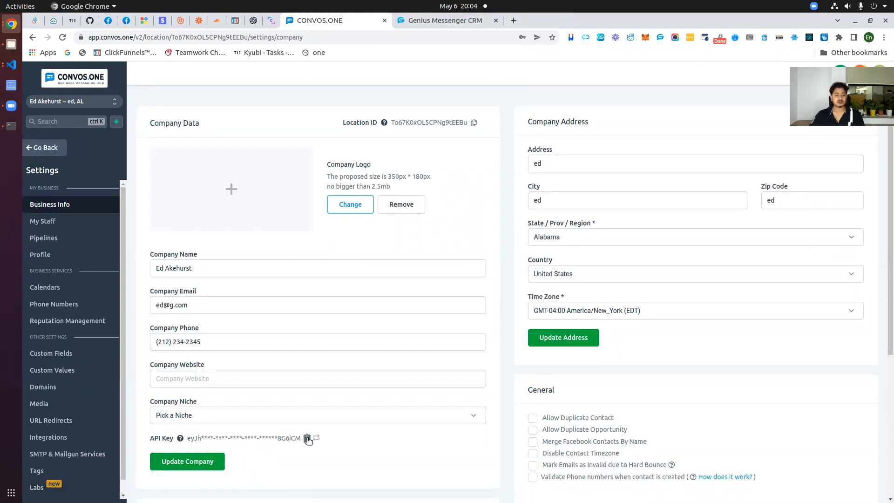
left_click(307, 439)
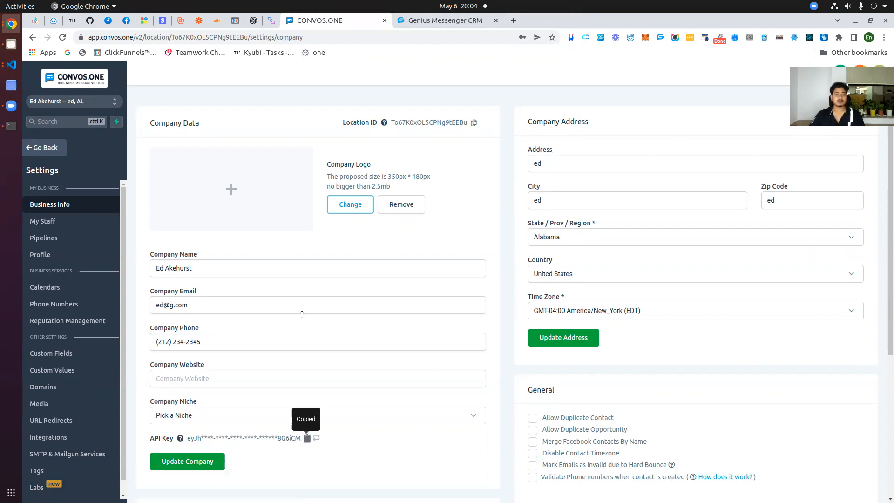
Paste the copied API key into the Lead Connector API Key field in Genius Messenger CRM and save it
left_click(443, 20)
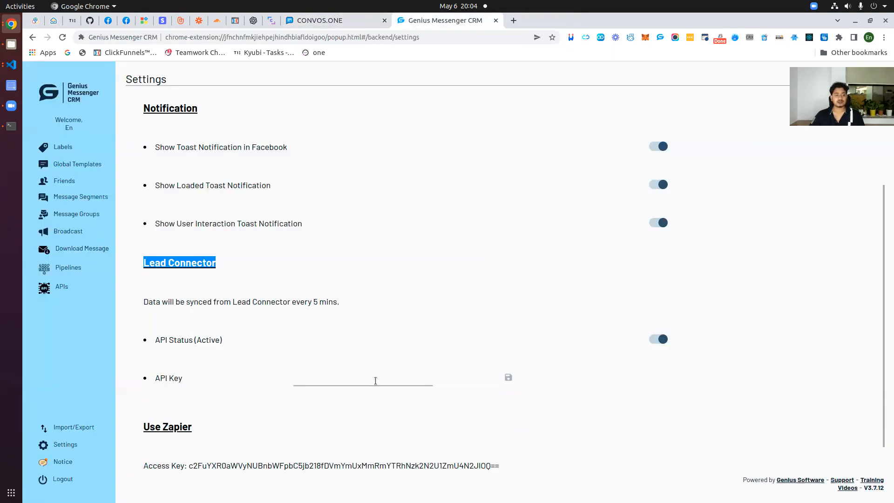
left_click(364, 377)
key("ctrl+v")
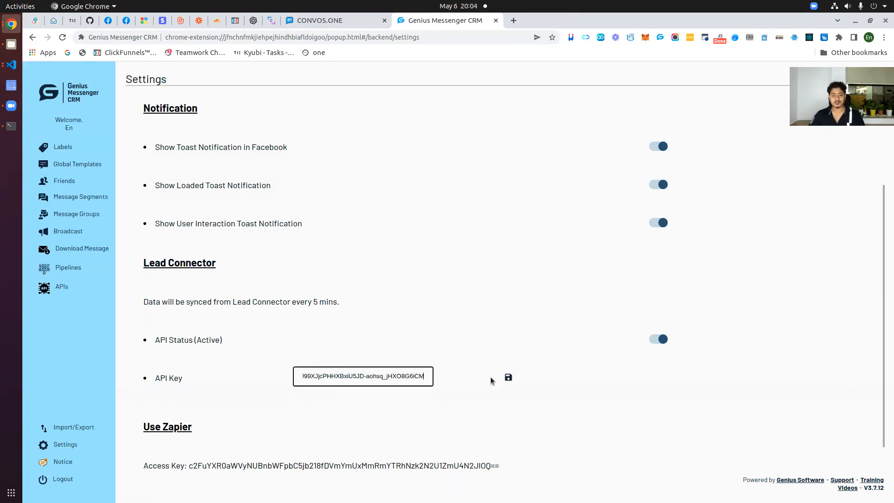
left_click(508, 377)
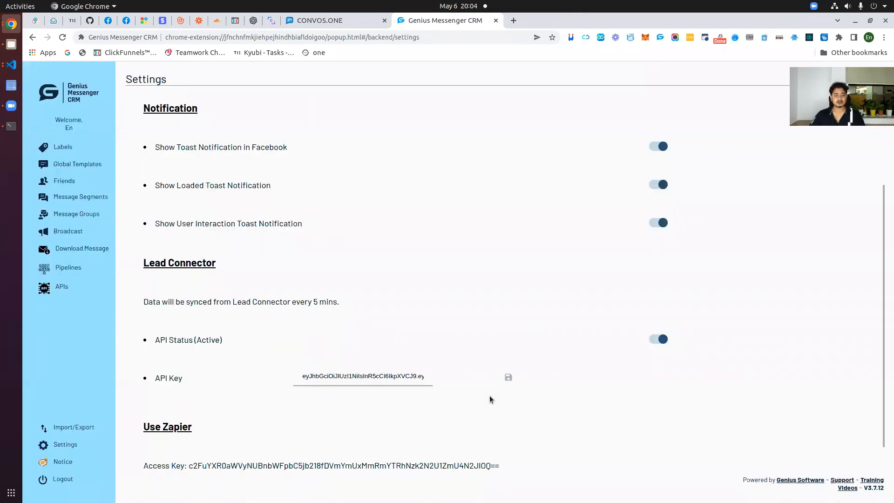
Review the Genius Messenger CRM Pipelines page alongside CONVOS.ONE
left_click(69, 266)
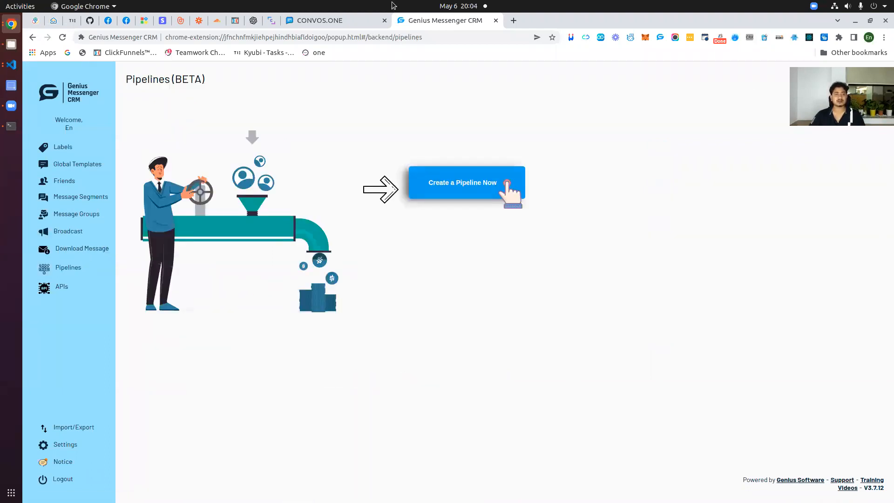
left_click(318, 21)
left_click(423, 23)
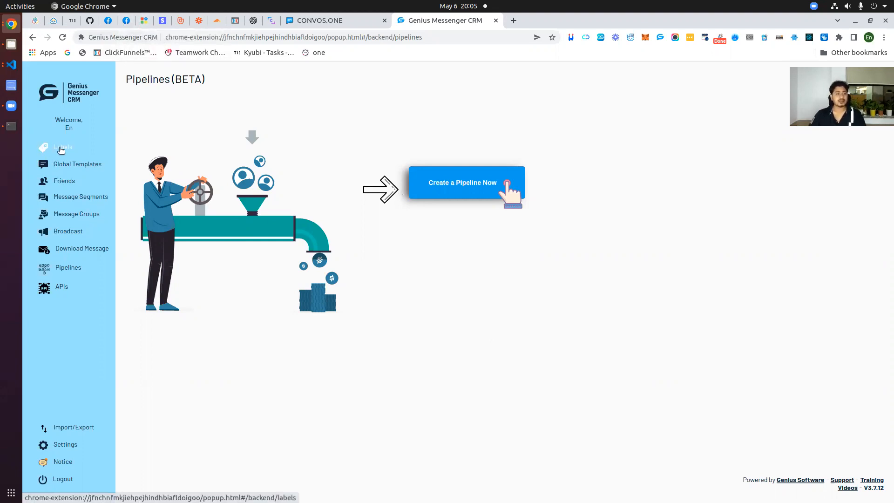
Add a label named "GHL new leads" in Genius Messenger CRM and locate it in the label list
left_click(64, 148)
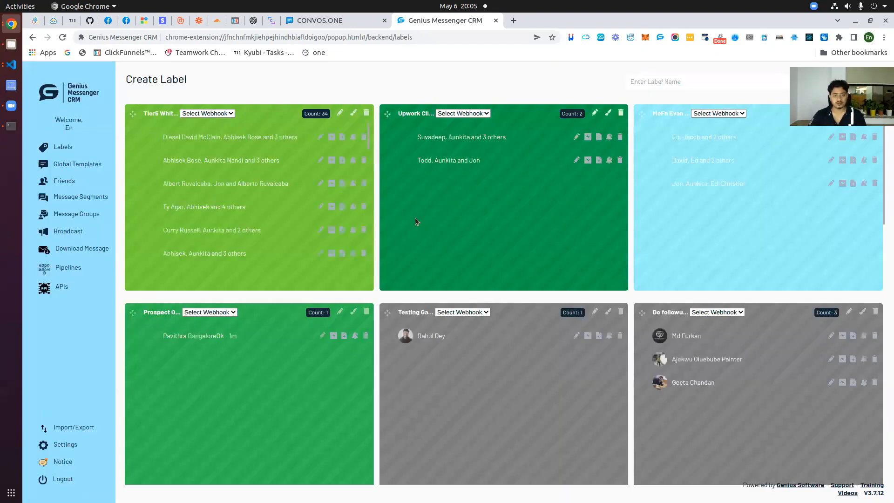
scroll(508, 226, "down", 4)
scroll(507, 233, "down", 20)
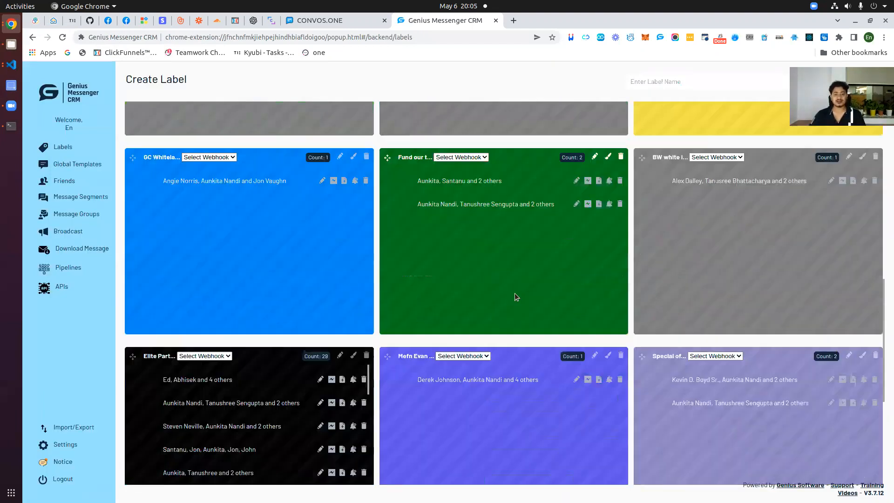
scroll(518, 300, "up", 10)
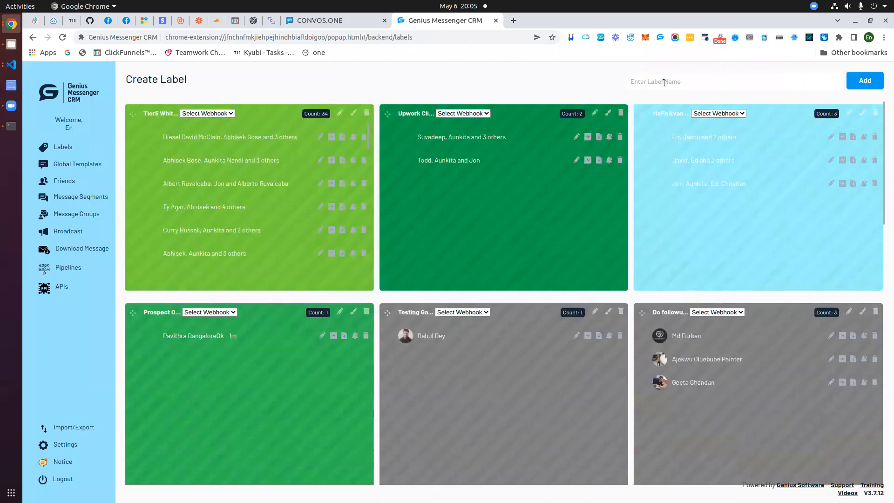
type("GHL new leads")
left_click(862, 82)
scroll(376, 315, "down", 12)
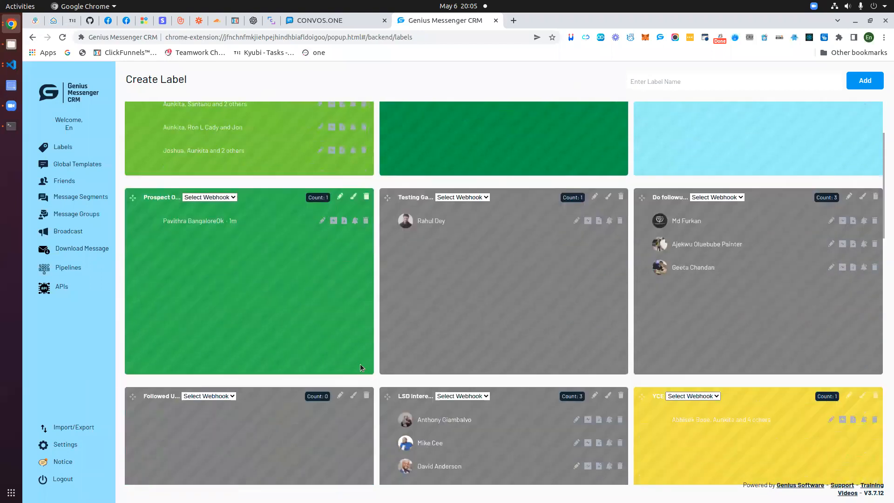
scroll(645, 469, "down", 5)
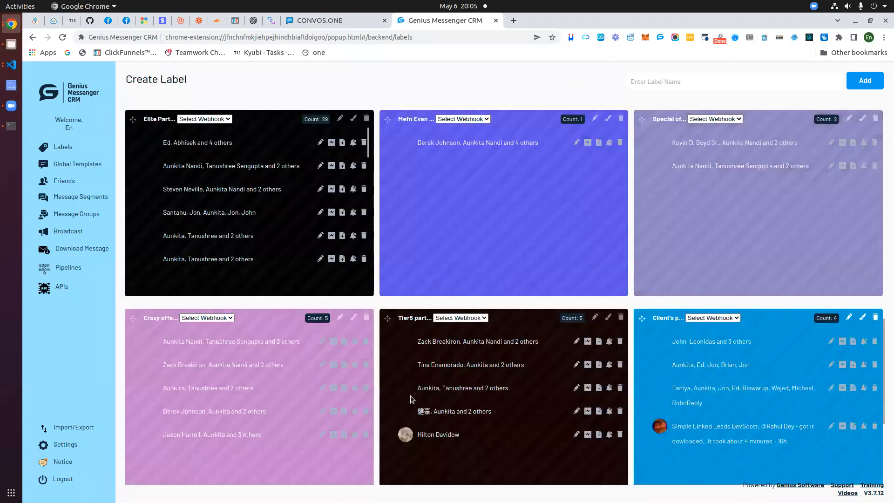
scroll(412, 399, "down", 5)
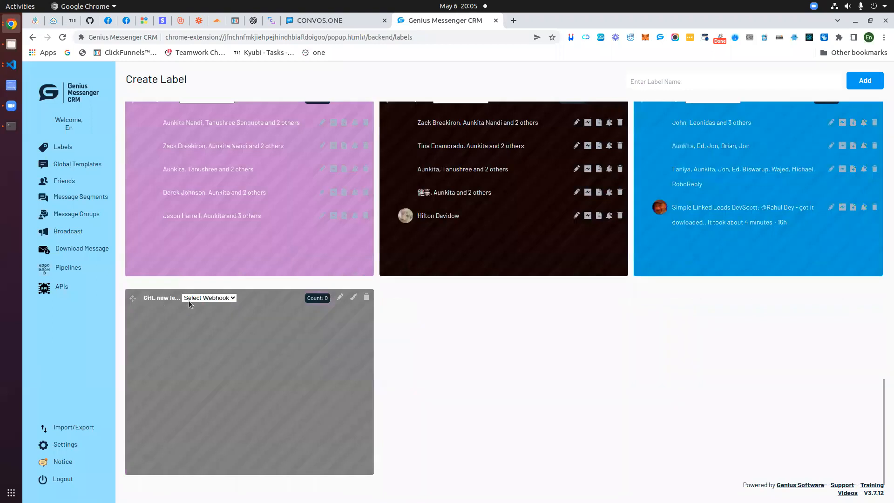
Switch to Facebook Messenger, reload it and look through the chat list for an unlabeled individual contact
left_click(125, 22)
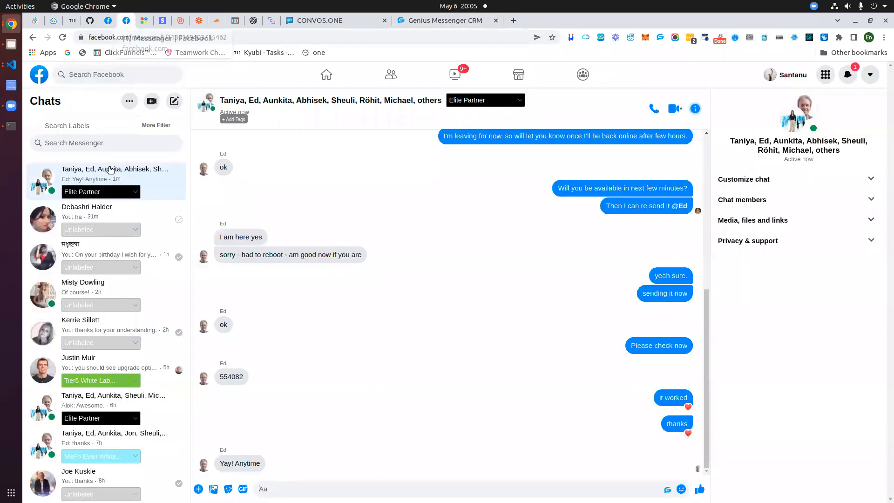
left_click(63, 37)
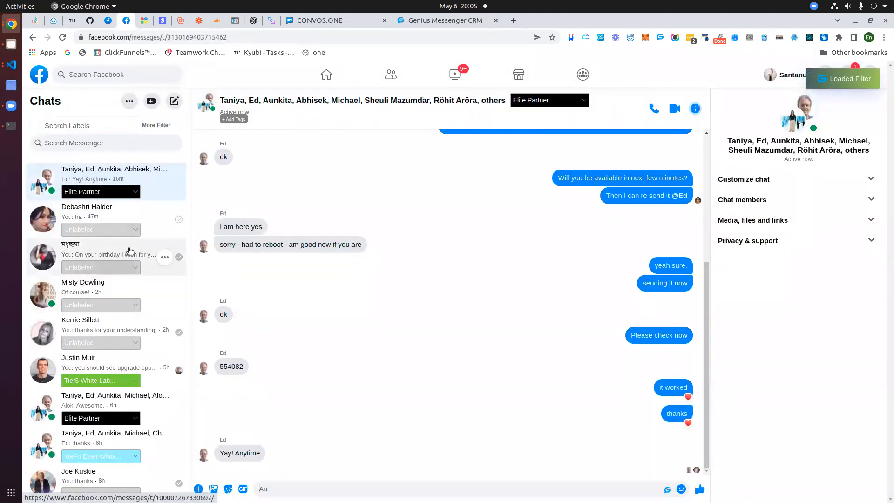
scroll(157, 284, "down", 1)
scroll(154, 284, "down", 3)
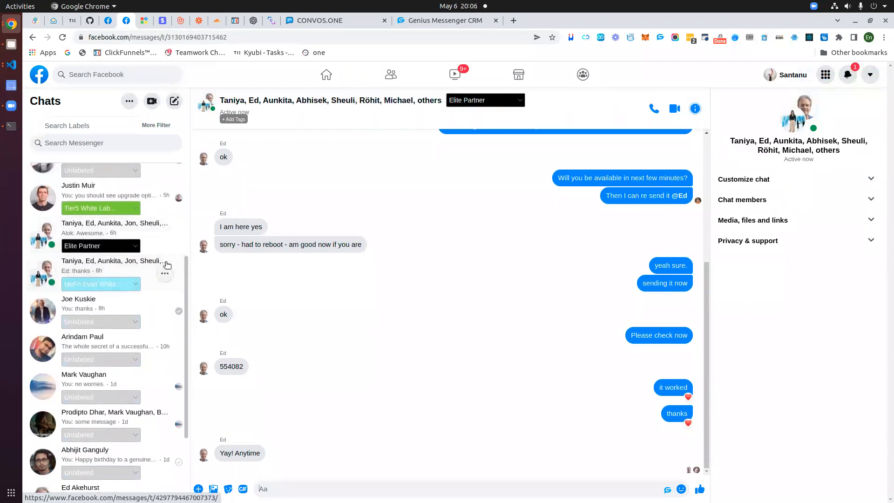
scroll(140, 291, "down", 2)
scroll(133, 299, "down", 4)
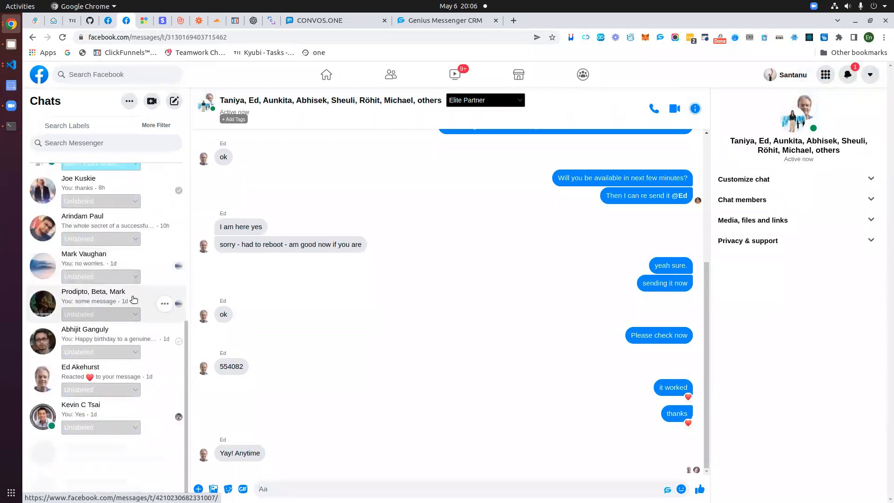
scroll(130, 289, "down", 3)
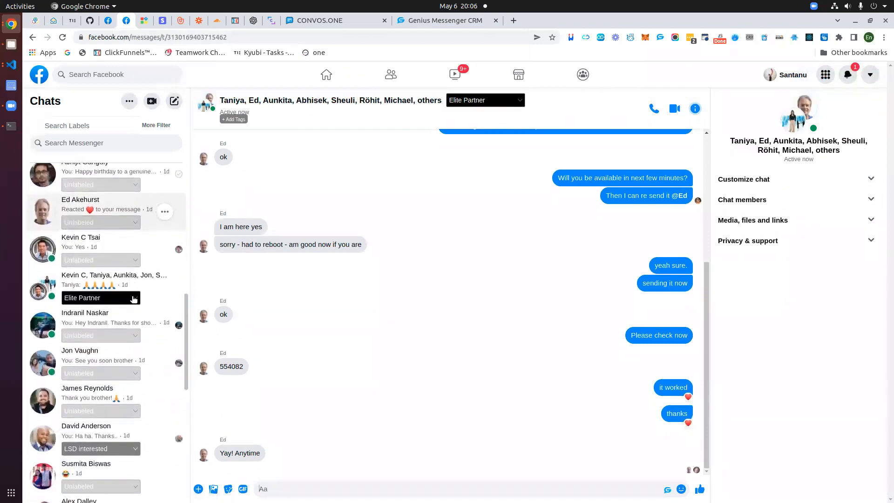
Assign the "GHL new leads" label to the unlabeled individual contact whose last activity is a heart reaction
left_click(100, 242)
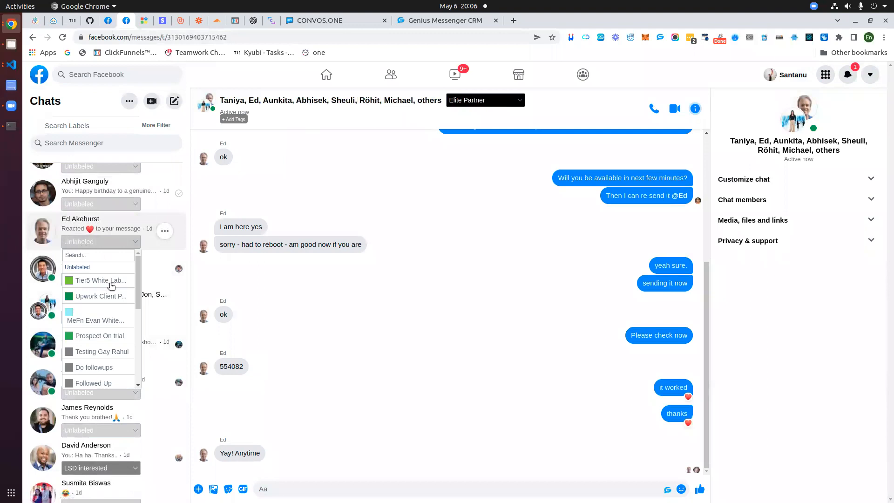
scroll(110, 279, "down", 10)
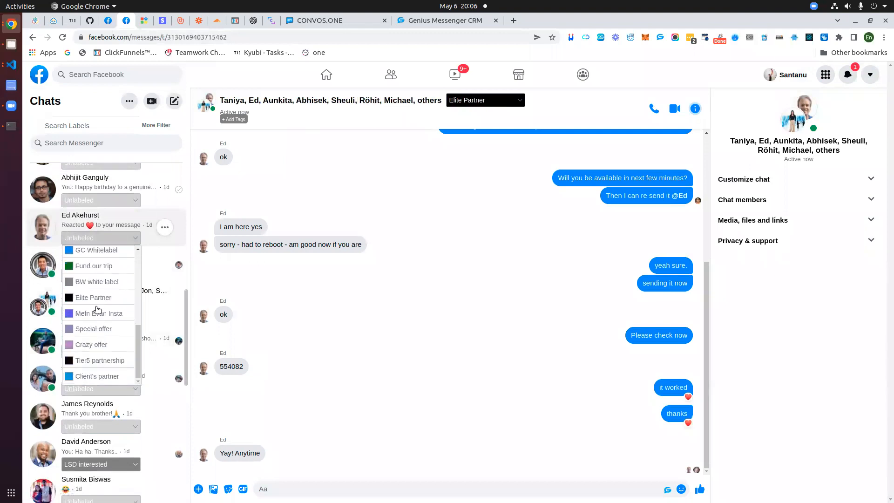
scroll(97, 309, "up", 12)
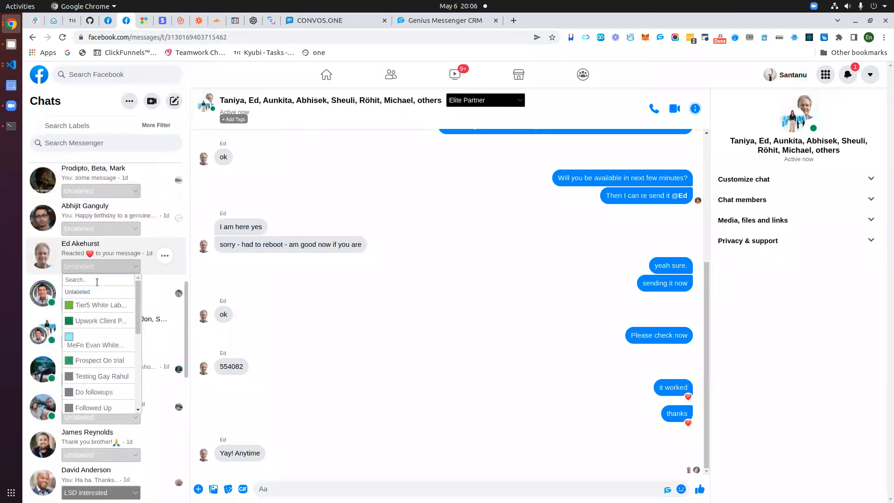
scroll(95, 317, "down", 3)
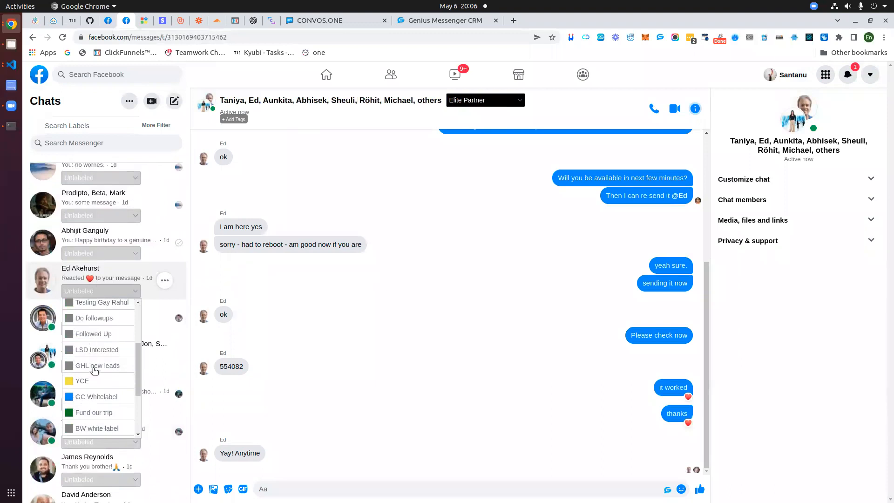
scroll(94, 370, "down", 2)
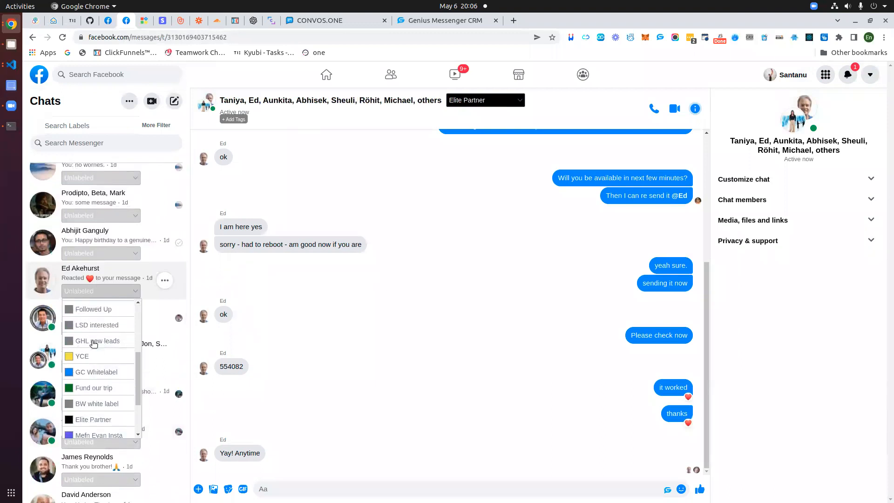
left_click(96, 343)
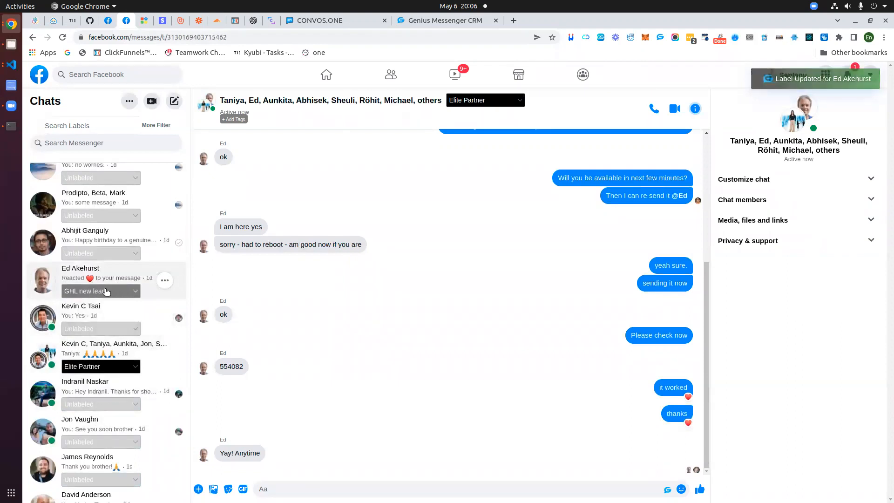
Switch to Genius Messenger CRM, reload the labels page and check the contact listed under "GHL new leads"
left_click(420, 21)
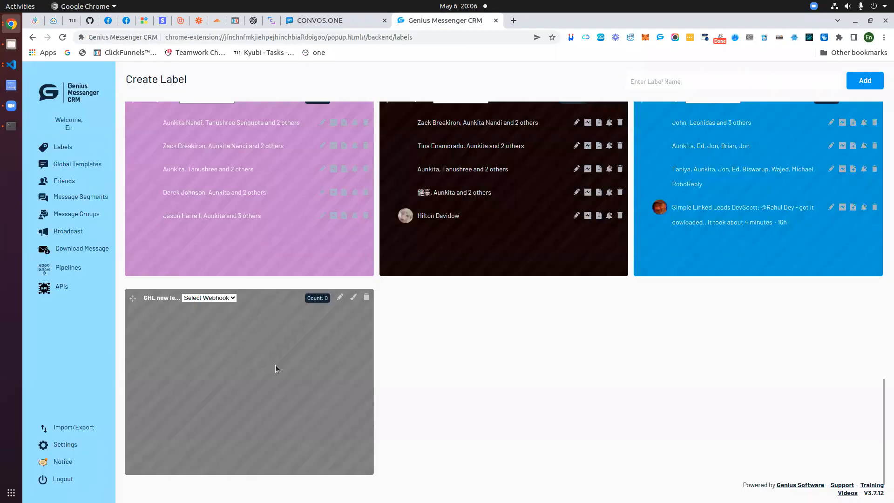
left_click(62, 37)
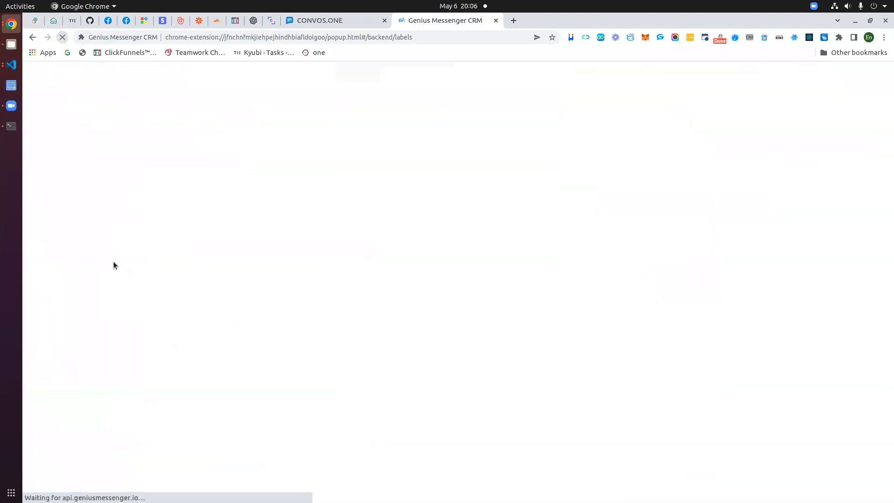
scroll(295, 295, "down", 6)
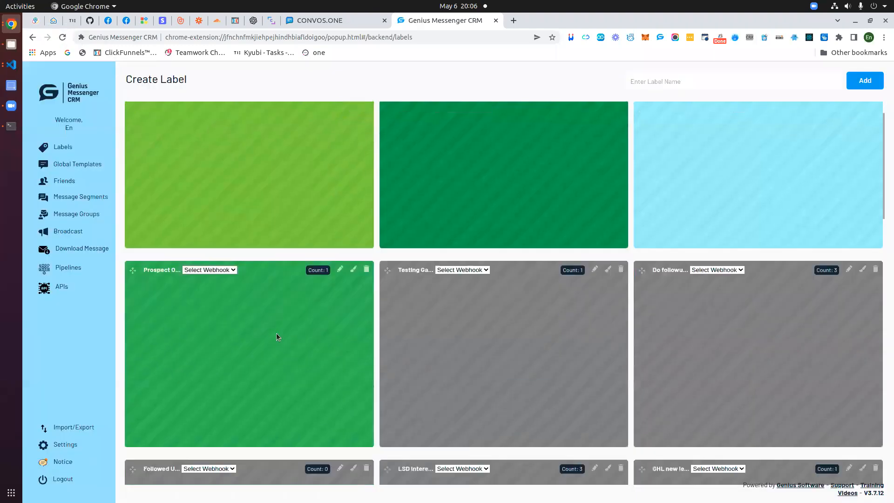
scroll(264, 390, "down", 5)
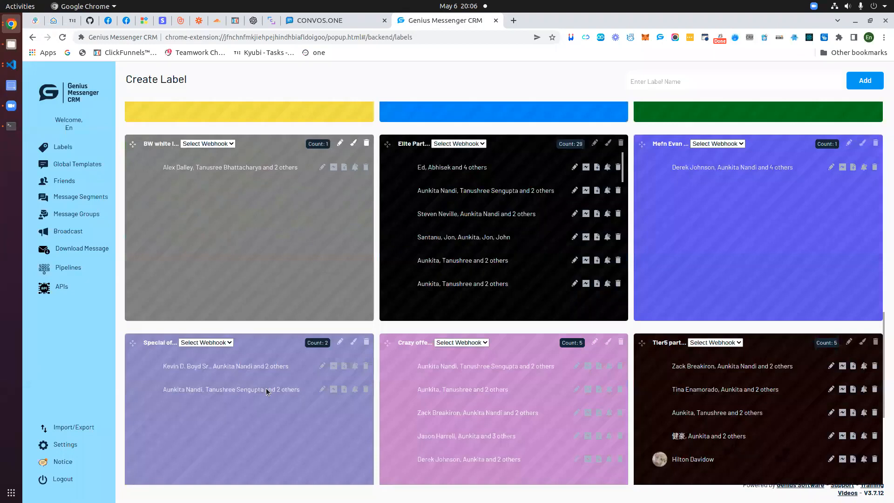
scroll(392, 418, "down", 5)
scroll(588, 427, "up", 3)
scroll(588, 426, "up", 10)
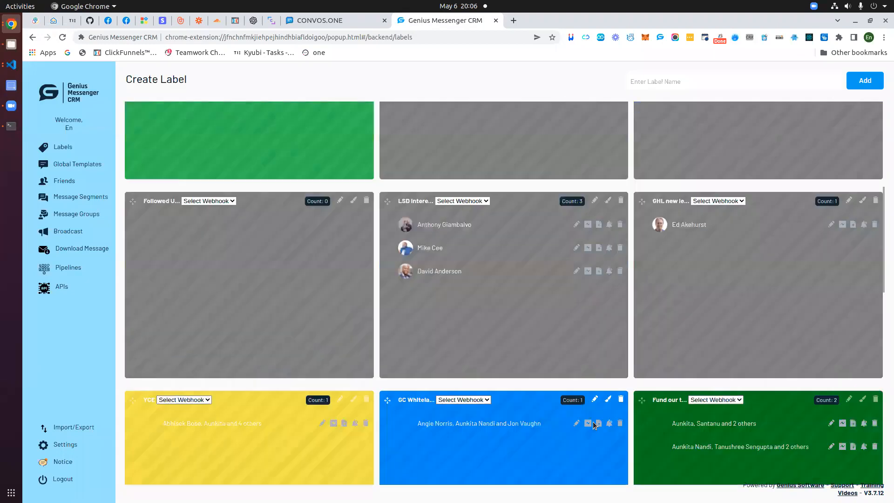
scroll(593, 424, "up", 2)
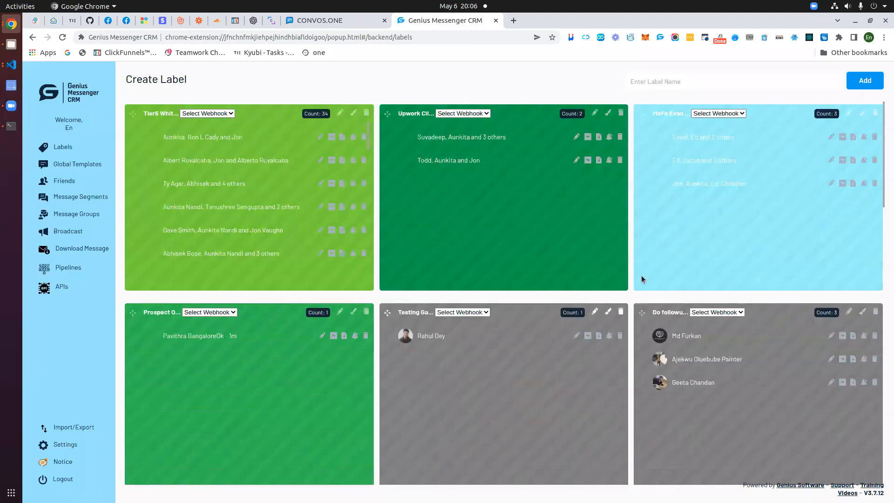
scroll(807, 264, "down", 5)
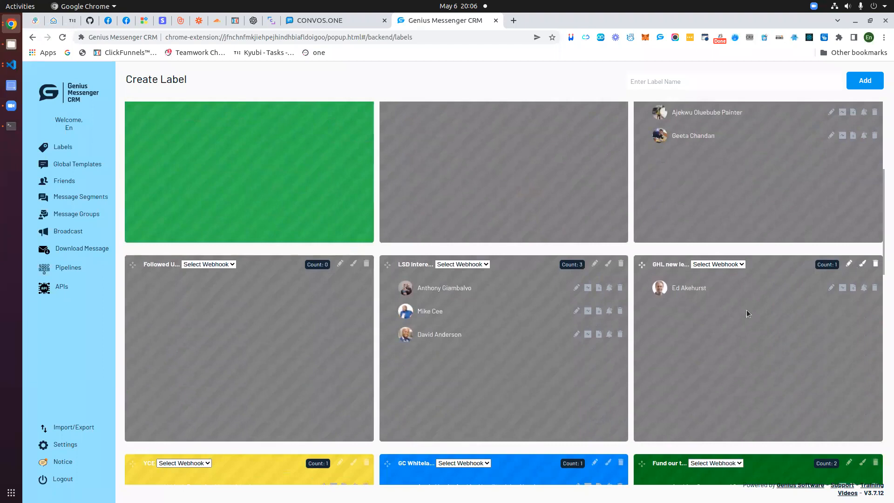
left_click_drag(691, 288, 673, 289)
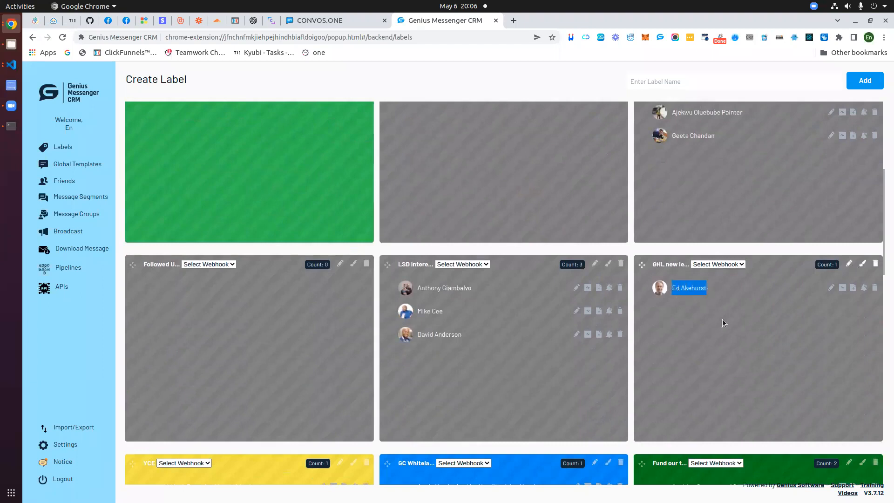
Change the color of the "GHL new leads" label to turquoise, hex 50E3DA
scroll(740, 362, "up", 2)
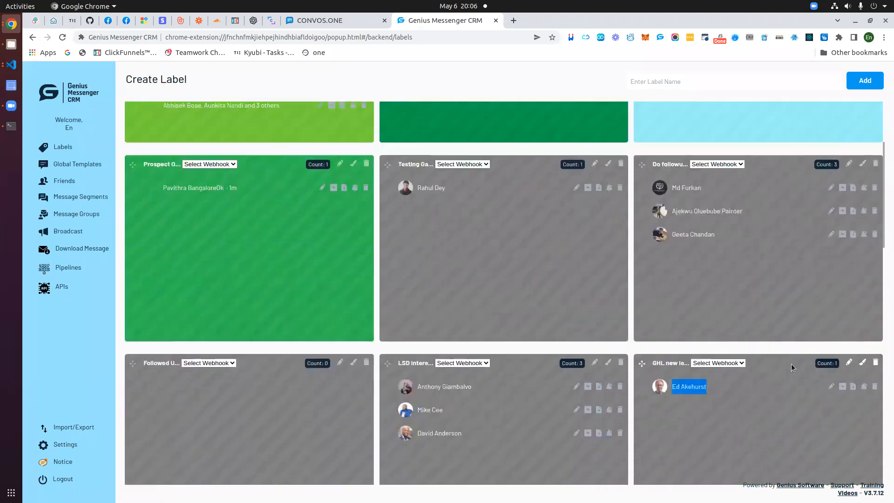
left_click(863, 364)
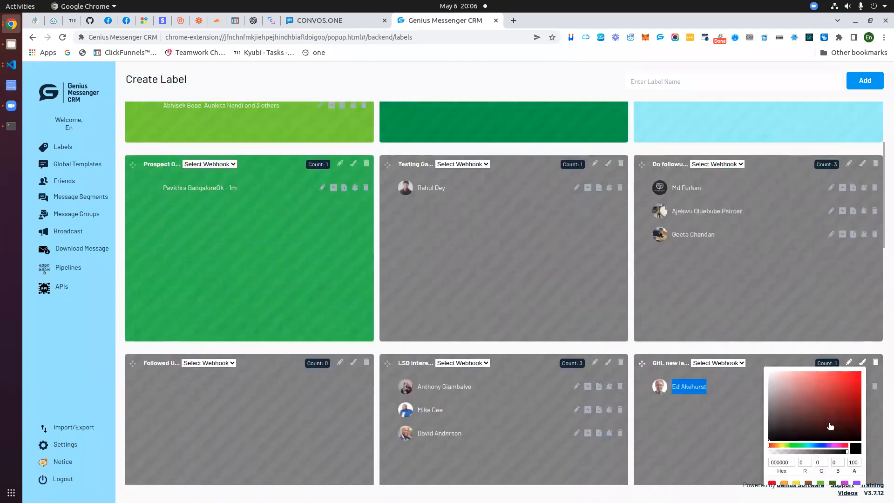
left_click(795, 445)
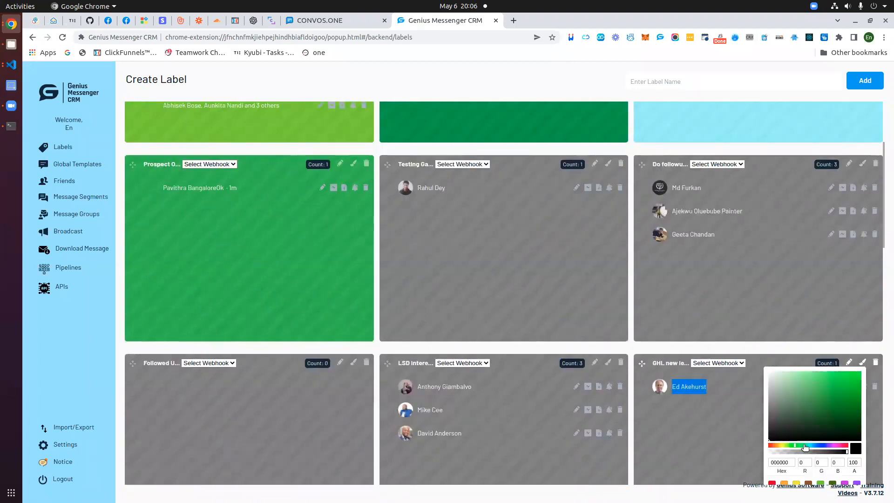
left_click(805, 447)
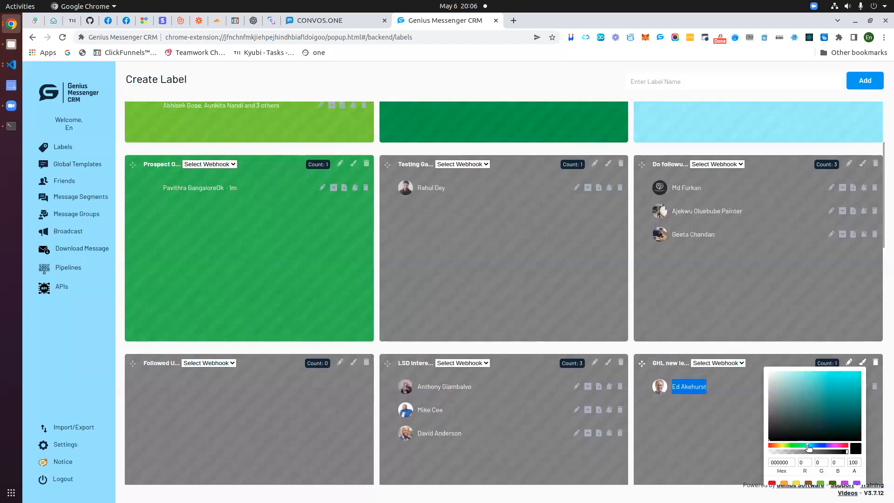
left_click(828, 393)
left_click_drag(829, 393, 828, 378)
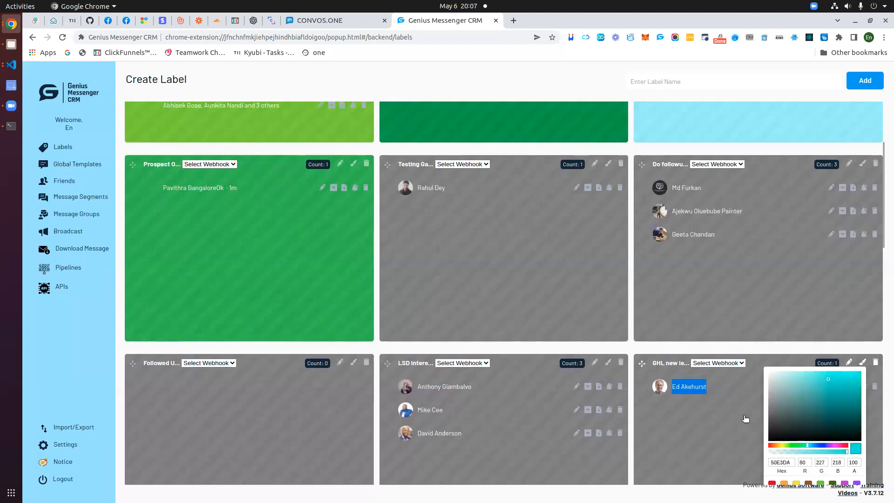
scroll(746, 417, "down", 3)
left_click(709, 301)
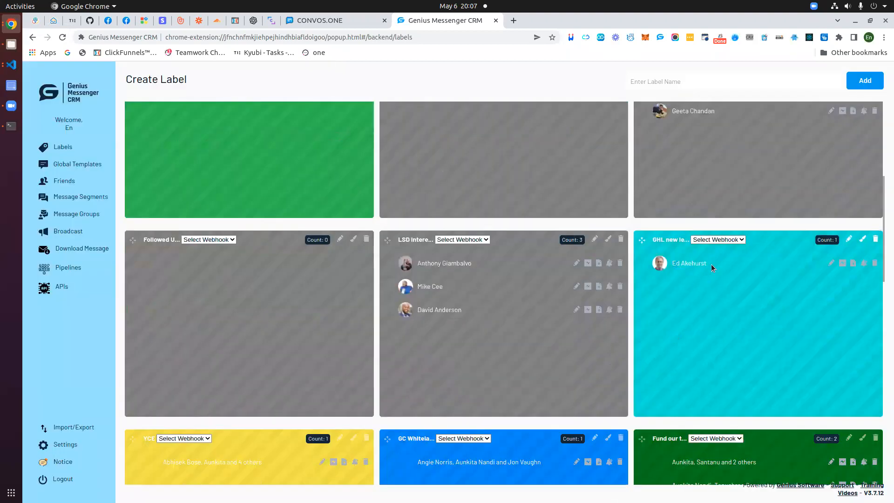
Compare the contact listed under "GHL new leads" in Genius Messenger CRM with the labeled chat in Facebook Messenger
left_click_drag(699, 262, 674, 262)
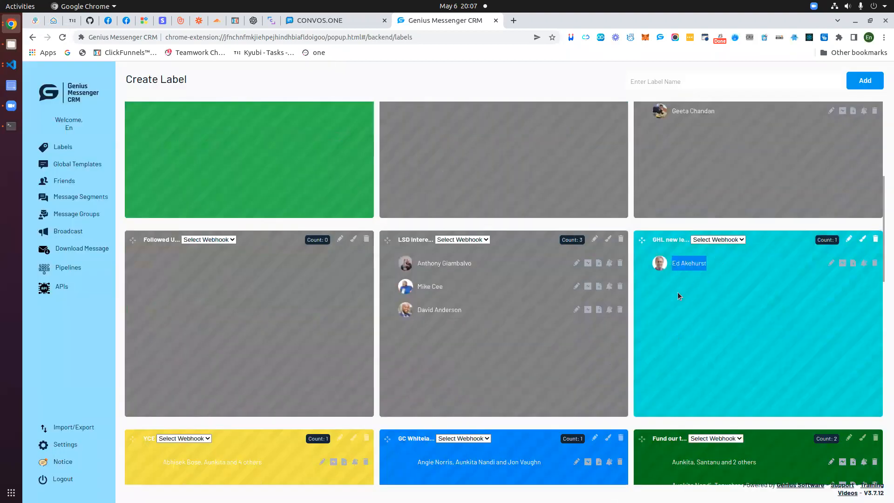
left_click(127, 20)
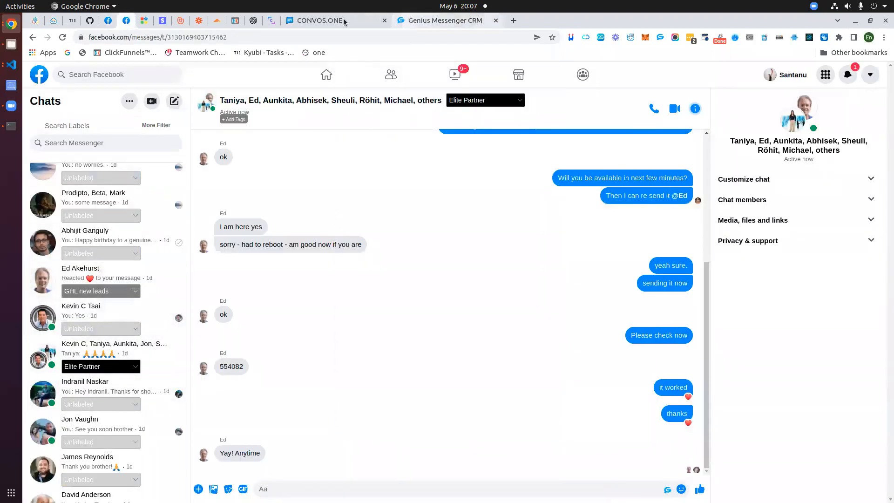
left_click(445, 21)
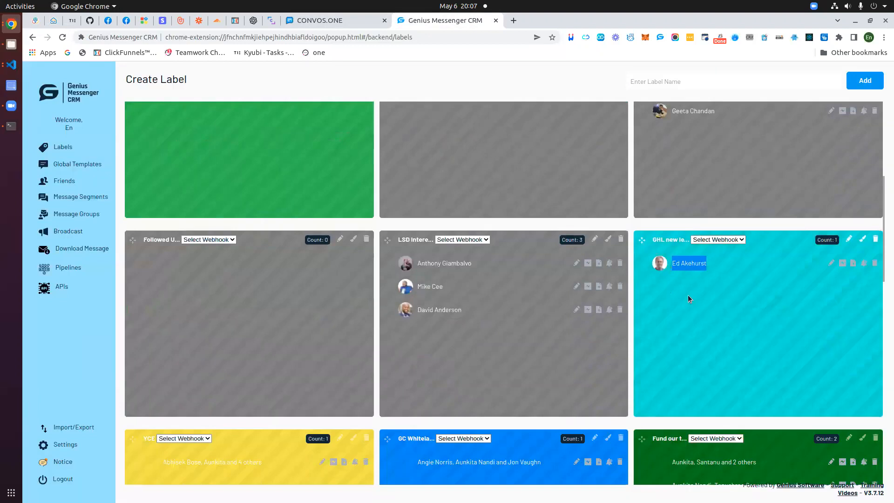
left_click(706, 293)
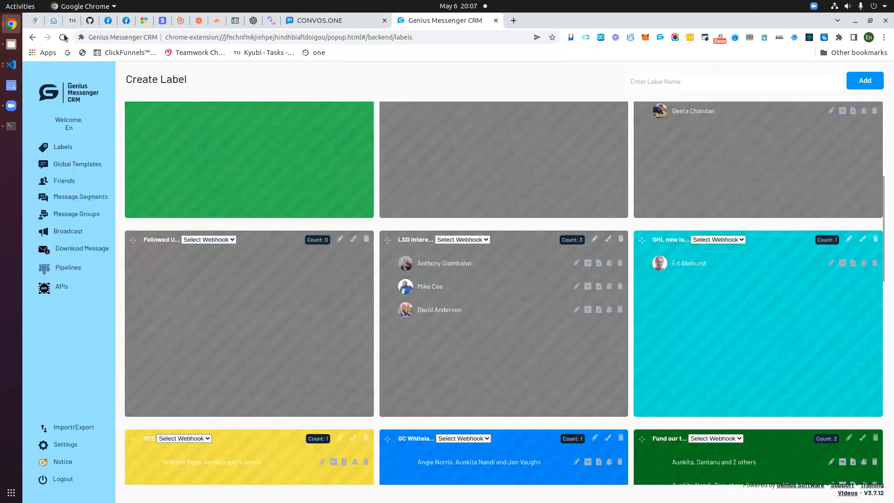
Switch to Facebook Messenger and look through the chat list and the labels assigned to the conversations
left_click(127, 20)
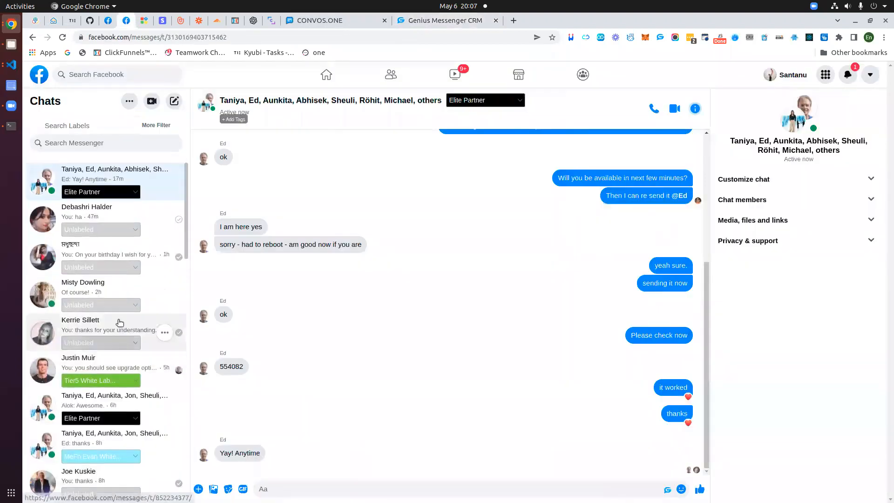
scroll(120, 322, "down", 15)
scroll(121, 333, "up", 15)
scroll(113, 342, "down", 10)
scroll(112, 341, "down", 10)
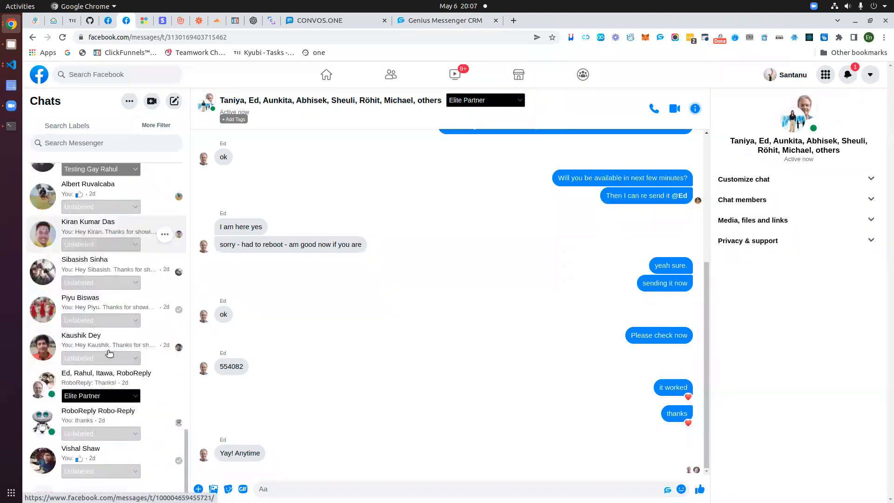
scroll(116, 370, "down", 3)
scroll(116, 381, "up", 12)
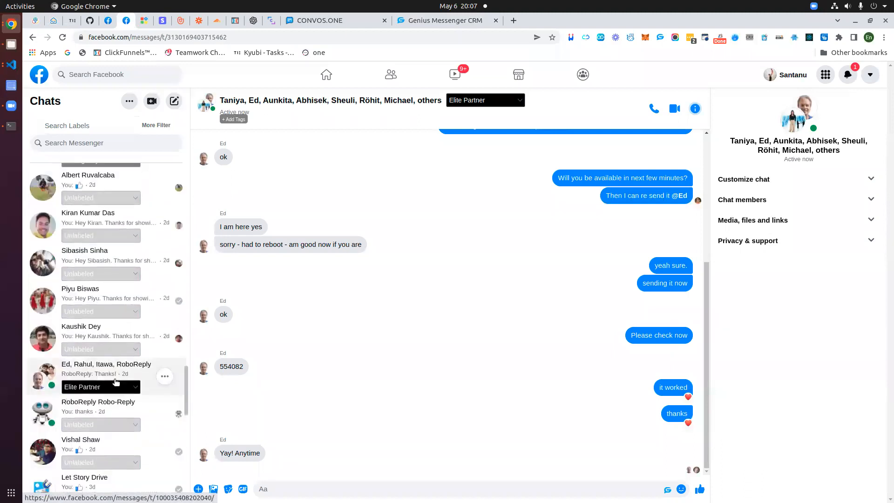
scroll(116, 374, "up", 15)
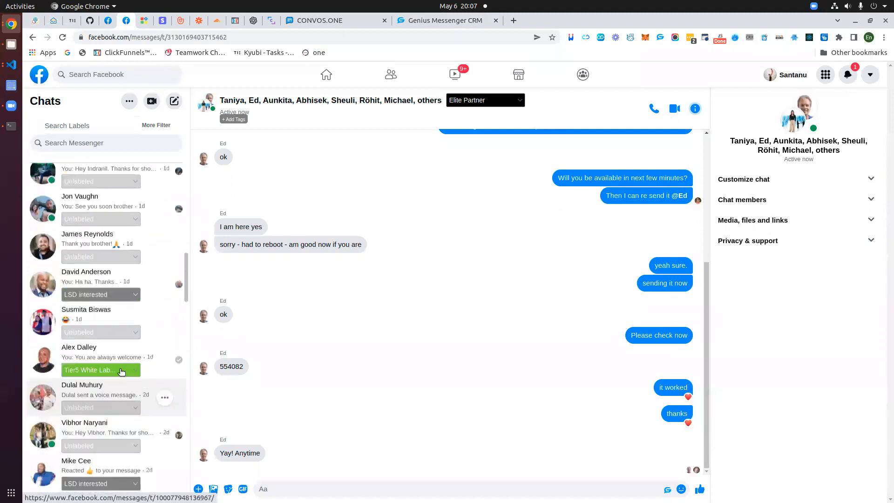
scroll(122, 371, "down", 5)
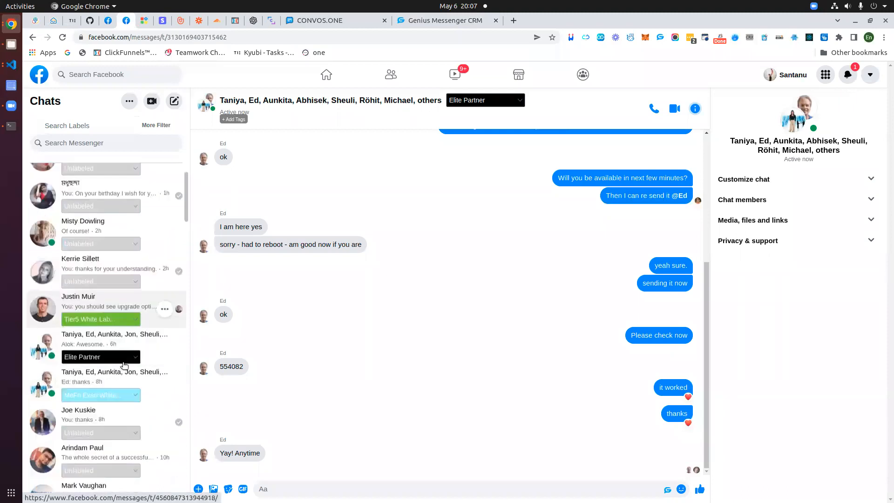
scroll(101, 308, "up", 2)
scroll(97, 301, "up", 3)
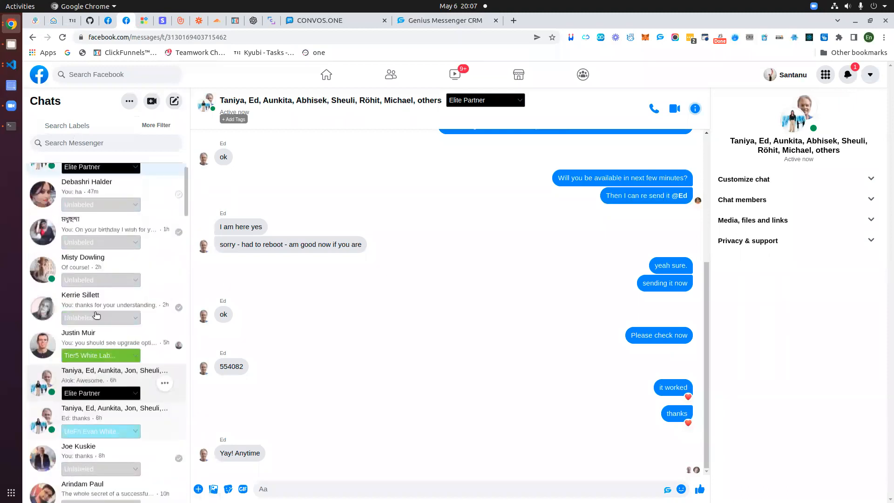
Switch to Genius Messenger CRM, view the Messenger conversation of the contact listed under "GHL new leads", and close it
left_click(406, 21)
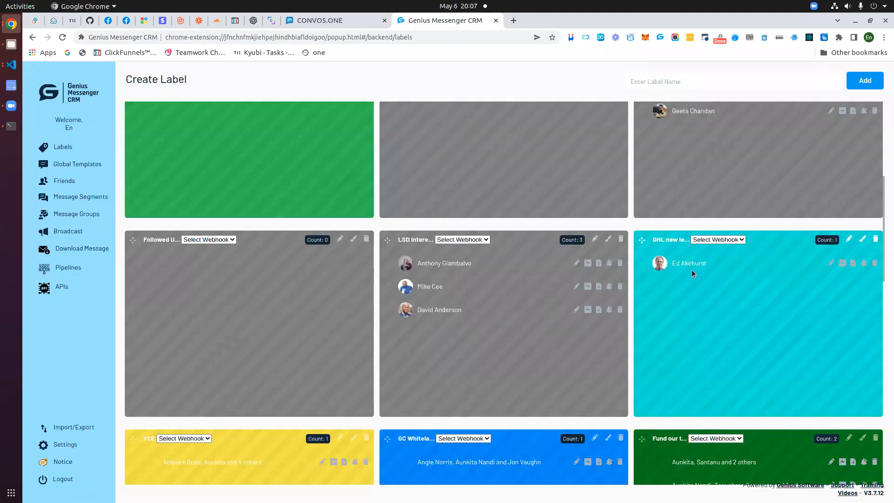
left_click(843, 264)
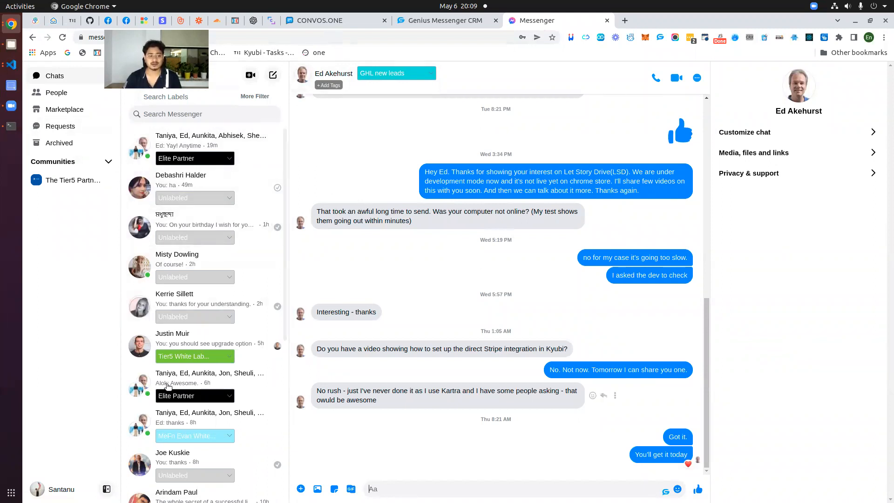
left_click(607, 20)
Review all label boards and their listed contacts on the Genius Messenger CRM labels page
scroll(721, 365, "up", 6)
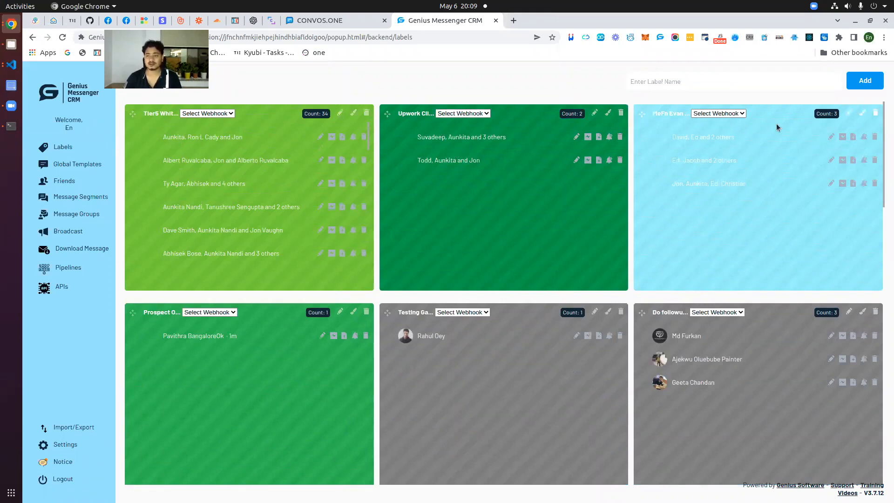
scroll(691, 195, "down", 5)
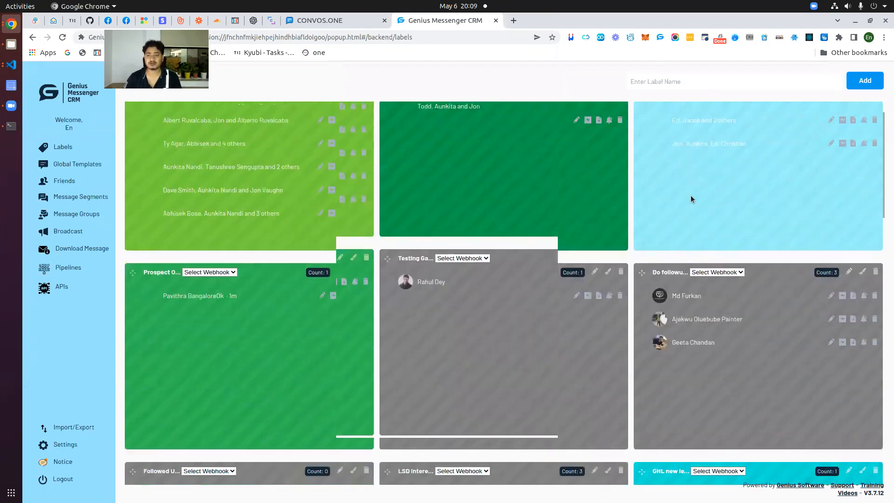
scroll(465, 336, "down", 10)
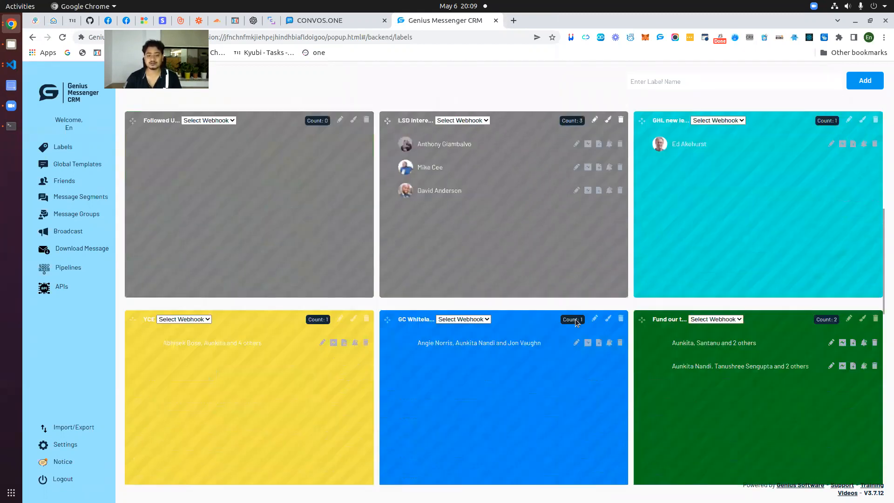
scroll(486, 287, "down", 1)
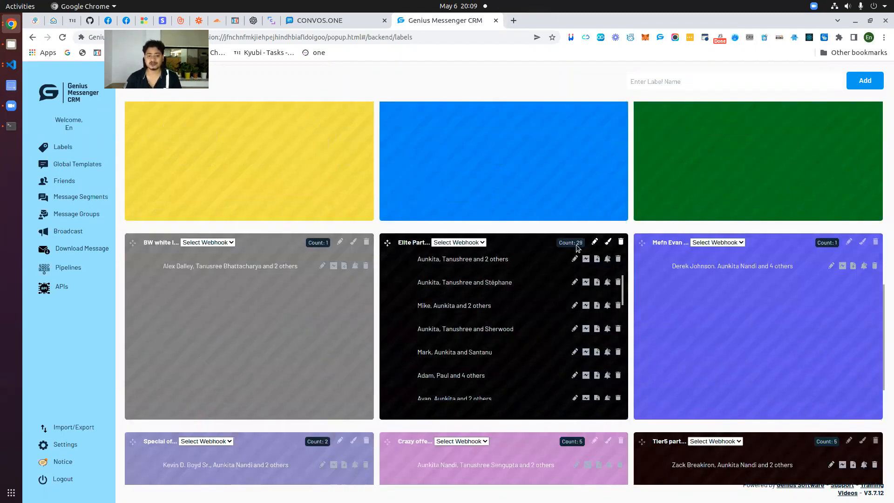
scroll(432, 353, "up", 4)
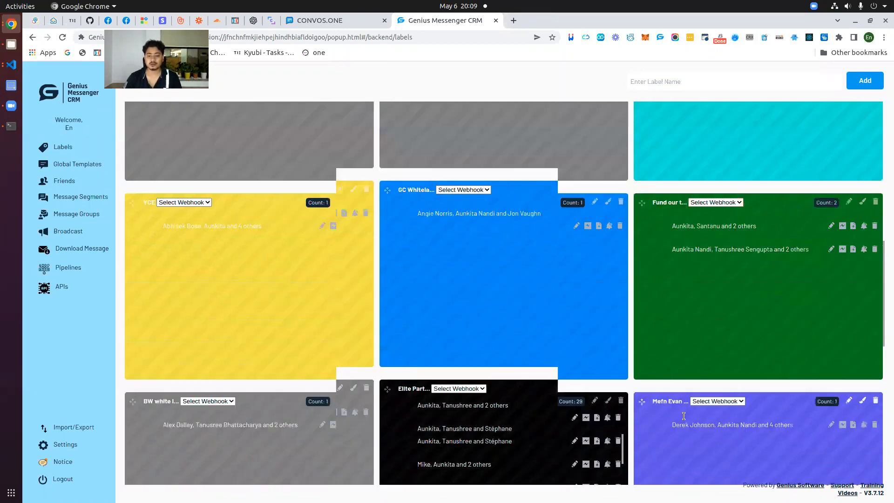
scroll(432, 354, "down", 6)
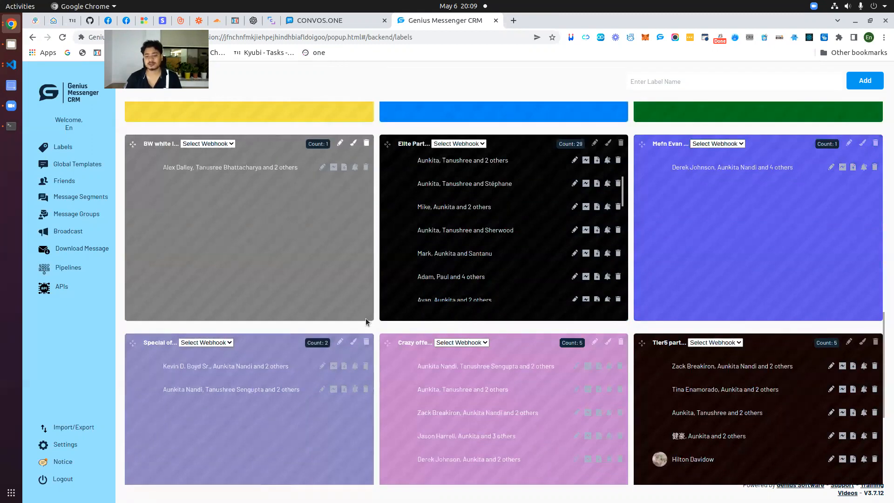
scroll(331, 350, "down", 3)
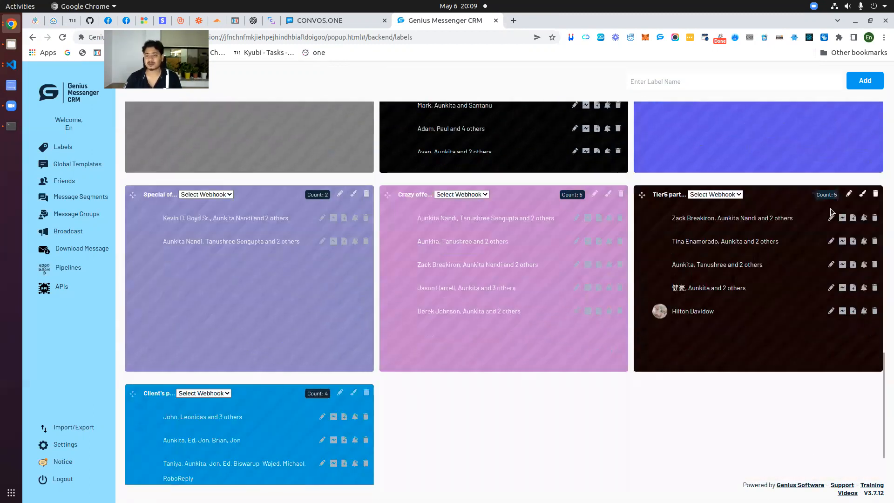
scroll(746, 273, "down", 1)
scroll(746, 274, "down", 1)
scroll(461, 392, "up", 10)
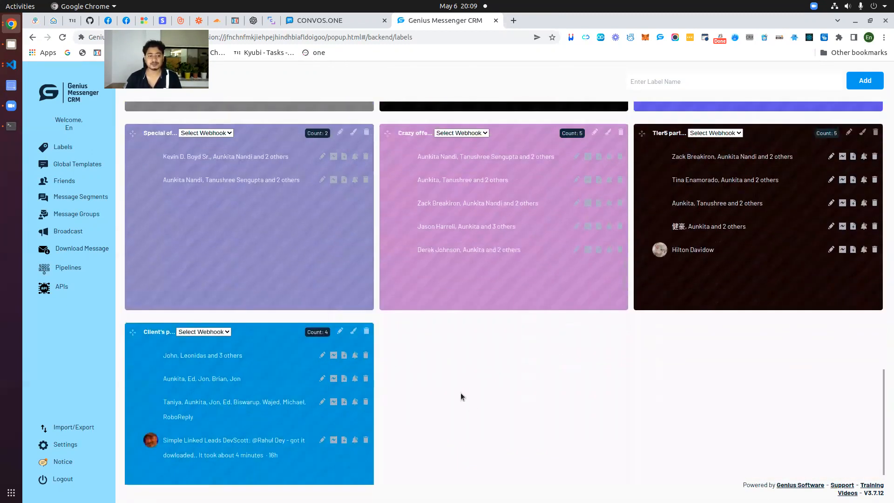
scroll(395, 384, "up", 7)
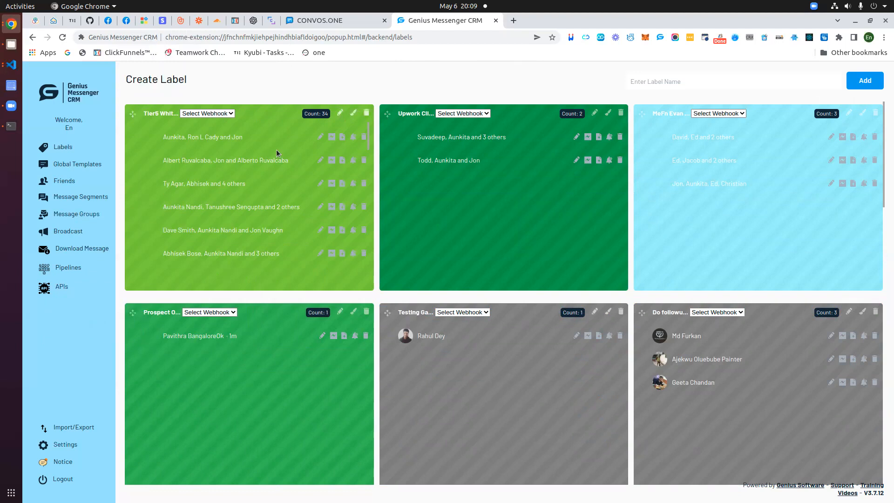
Show the Genius Messenger CRM pipelines page, then switch to CONVOS.ONE and check the stages of the San's Leads pipeline without changing them
left_click(68, 268)
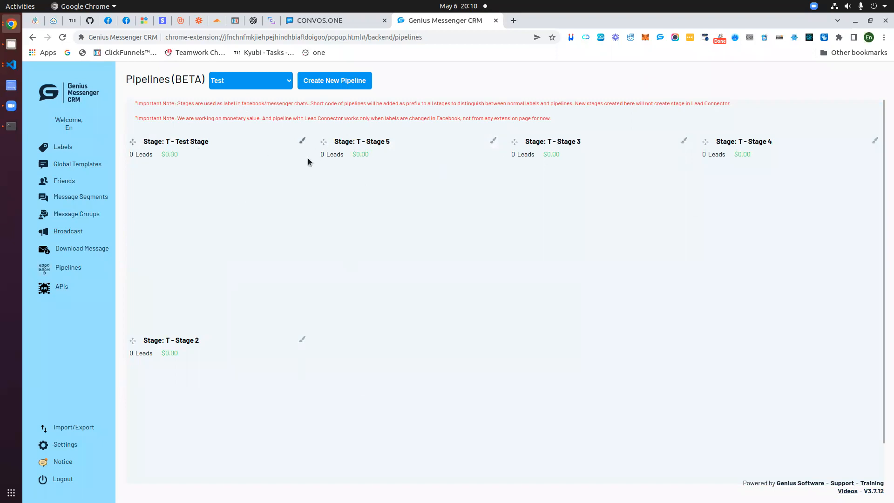
left_click(333, 21)
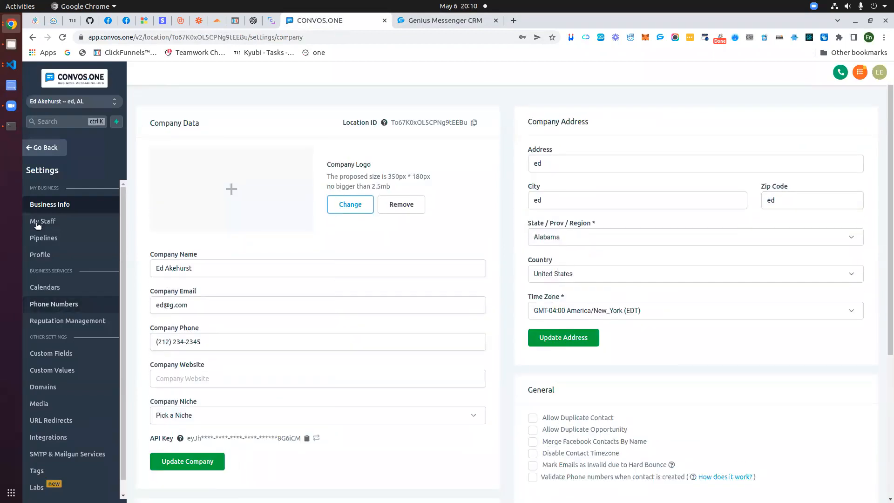
left_click(37, 148)
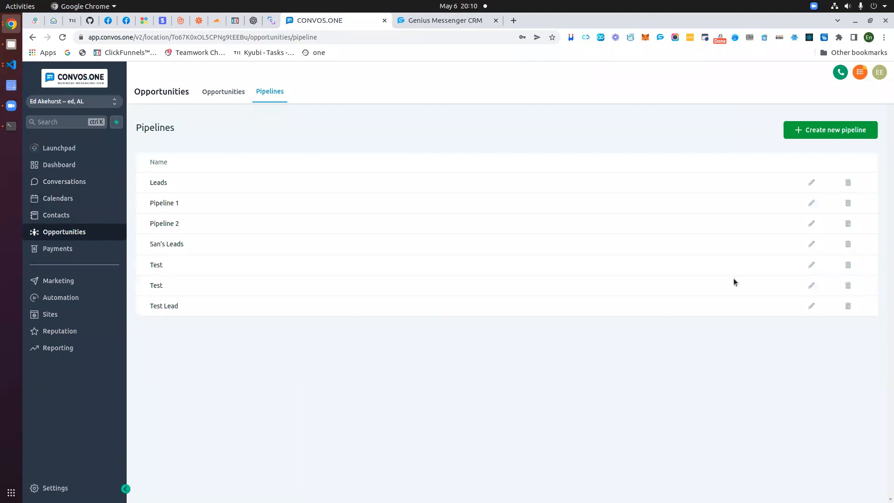
left_click(812, 244)
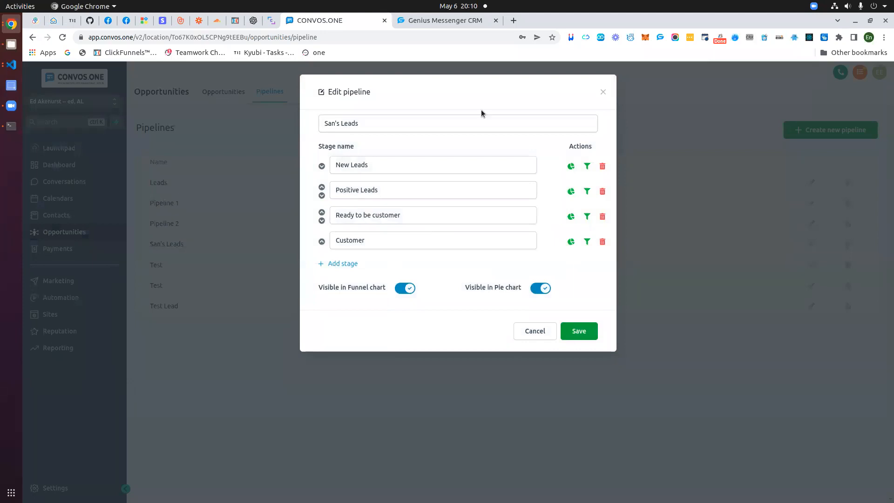
left_click(603, 92)
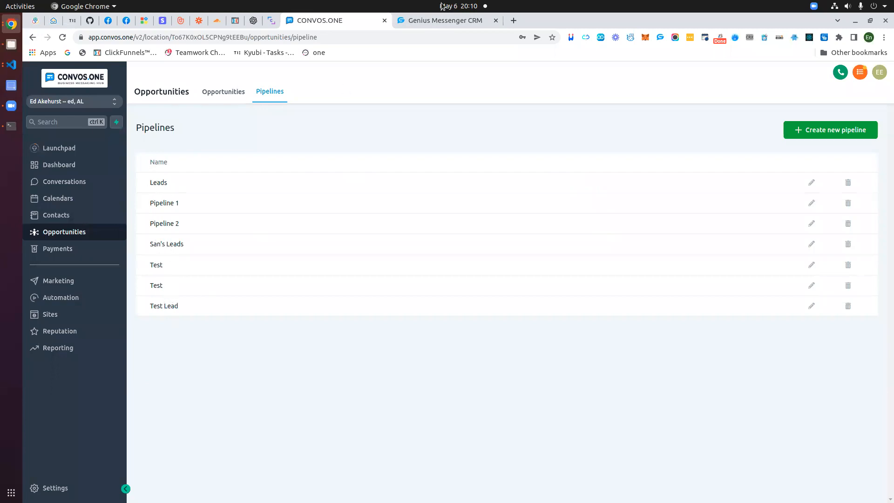
Compare the pipeline names in Genius Messenger CRM with those in CONVOS.ONE, and display the San's Leads pipeline in Genius Messenger CRM
left_click(443, 21)
left_click(240, 83)
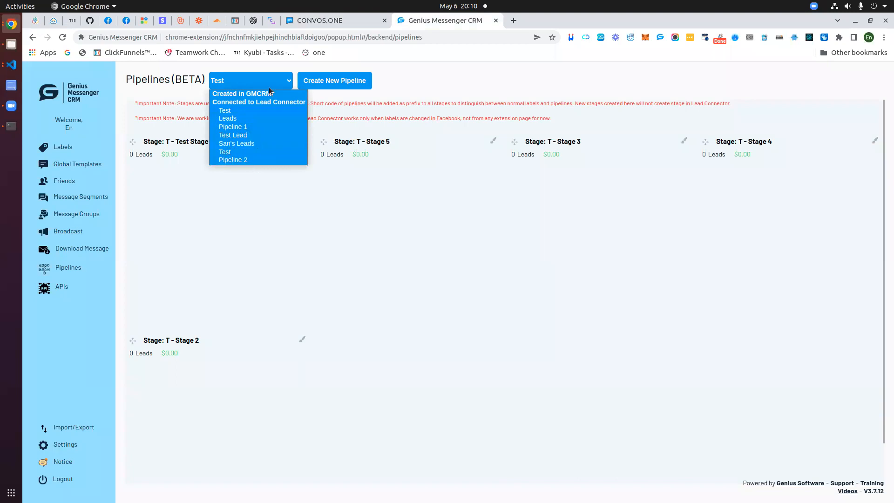
left_click(329, 20)
left_click(329, 23)
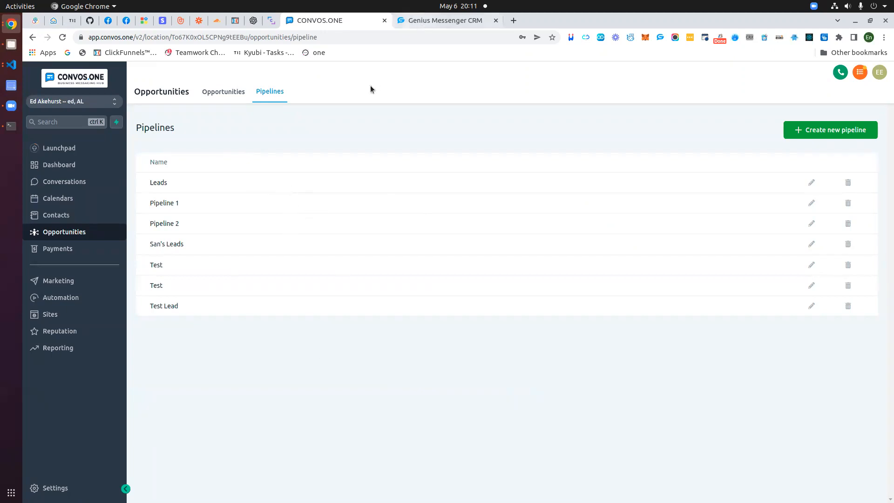
left_click(443, 21)
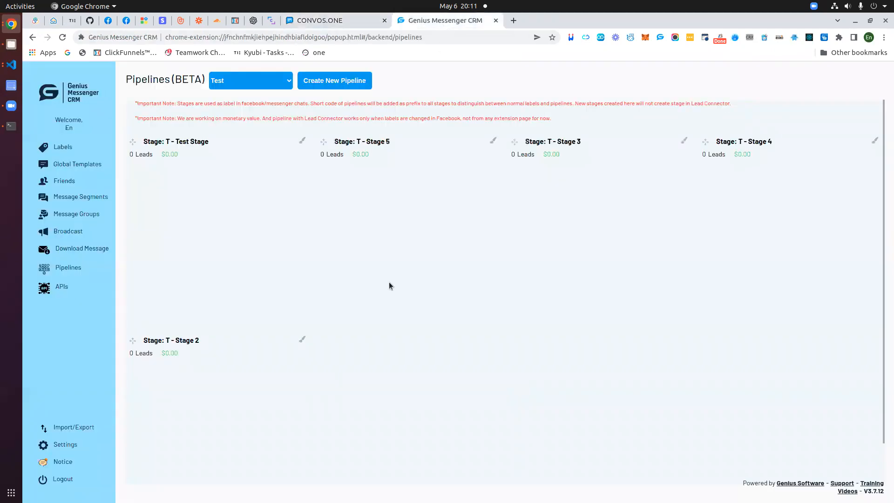
left_click(273, 84)
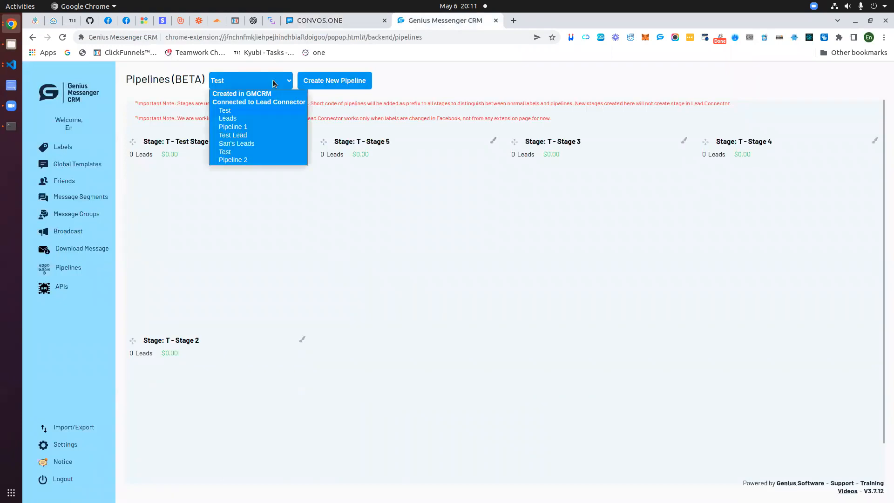
left_click(240, 143)
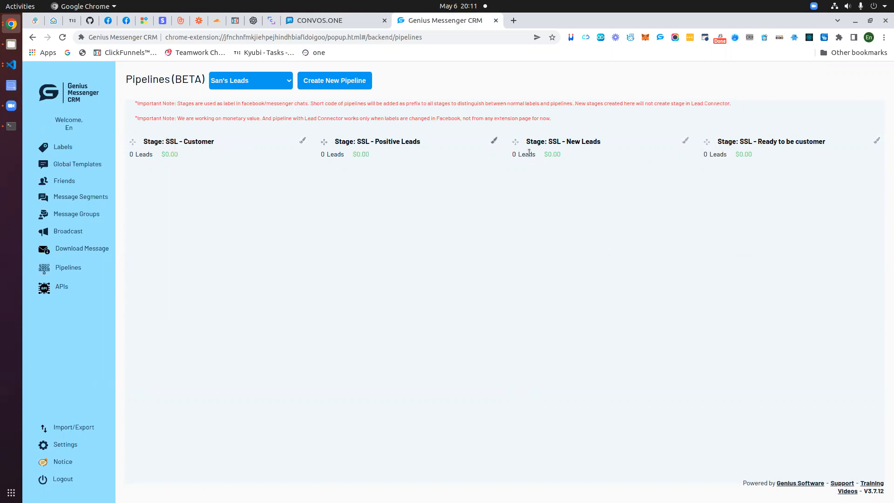
Examine the New Leads, Ready to be customer and Positive Leads stage names of the San's Leads pipeline
left_click_drag(552, 142, 563, 142)
mouse_move(742, 140)
left_mouse_down()
mouse_move(765, 141)
mouse_move(755, 142)
left_mouse_up()
left_click(358, 139)
left_click_drag(358, 139, 371, 142)
left_click(362, 141)
left_click_drag(356, 141, 371, 142)
Switch to Facebook Messenger, look for the San's Leads stages among the label options of the "GHL new leads" contact, and reload the page
left_click(126, 21)
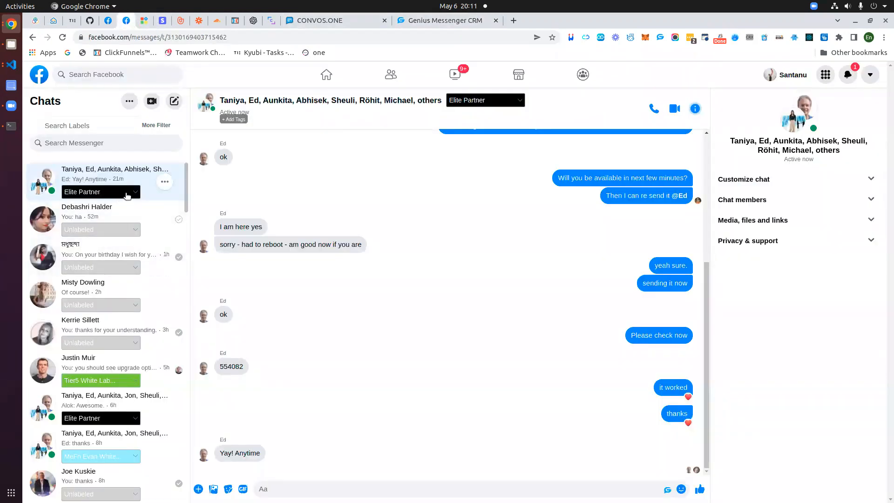
scroll(107, 279, "down", 3)
scroll(86, 330, "up", 3)
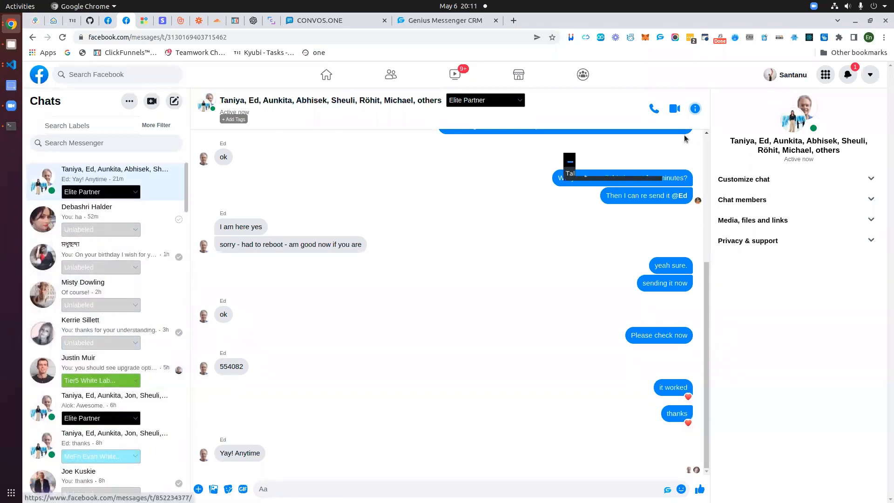
scroll(111, 345, "down", 10)
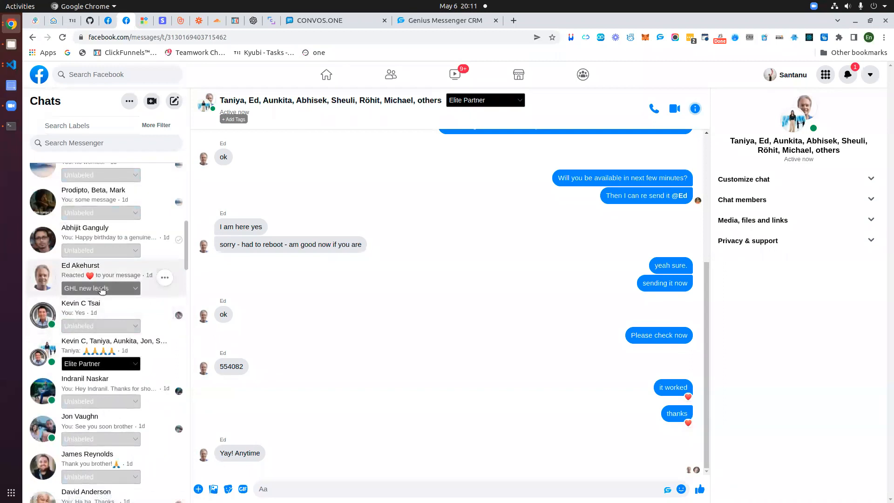
left_click(123, 290)
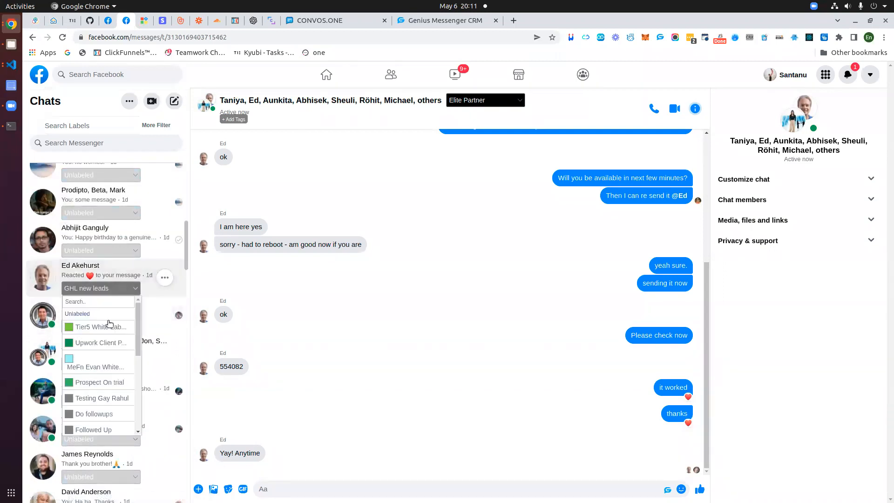
scroll(107, 337, "down", 1)
scroll(106, 337, "down", 6)
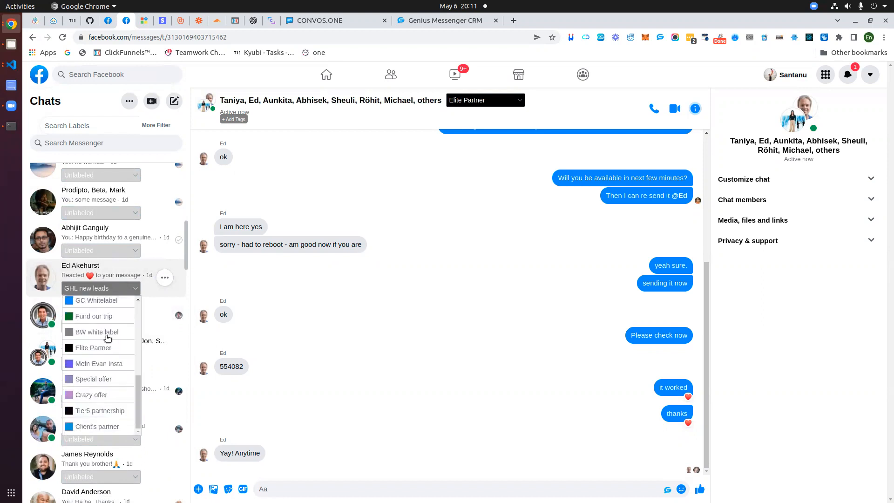
scroll(94, 380, "up", 5)
scroll(97, 445, "down", 4)
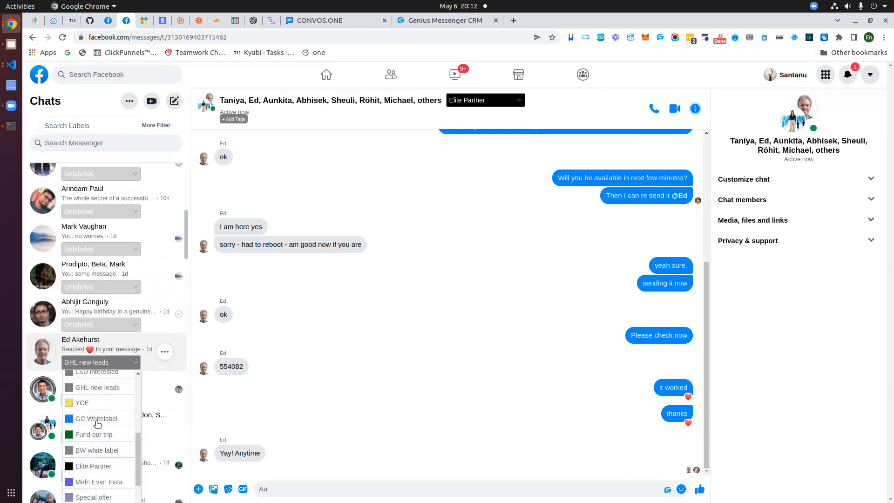
scroll(98, 424, "down", 1)
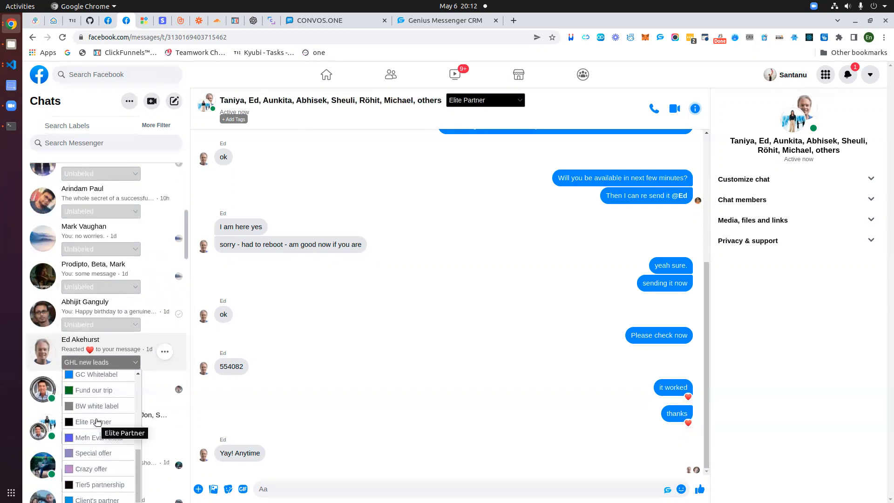
scroll(97, 423, "up", 3)
left_click(63, 37)
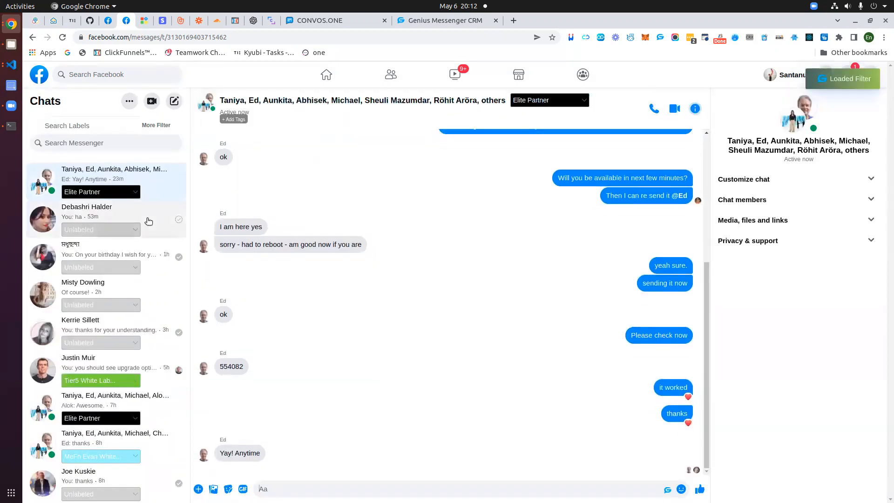
Look through the label options of the "GHL new leads" contact for the pipeline stages, such as SSL - Customer
scroll(143, 252, "down", 5)
scroll(143, 252, "down", 5)
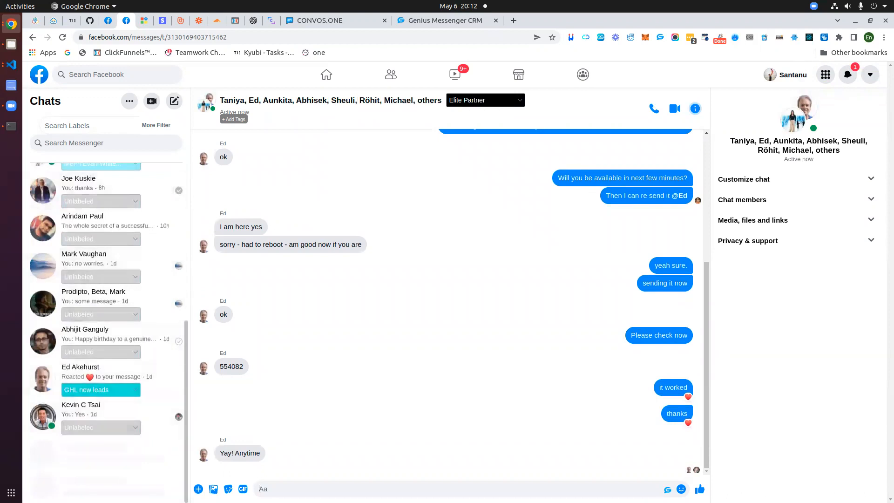
left_click(132, 392)
scroll(133, 424, "down", 3)
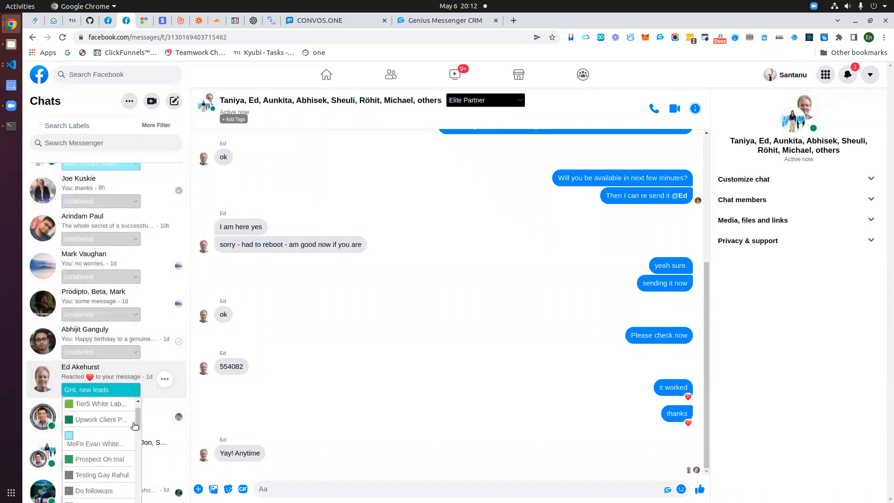
scroll(135, 419, "down", 3)
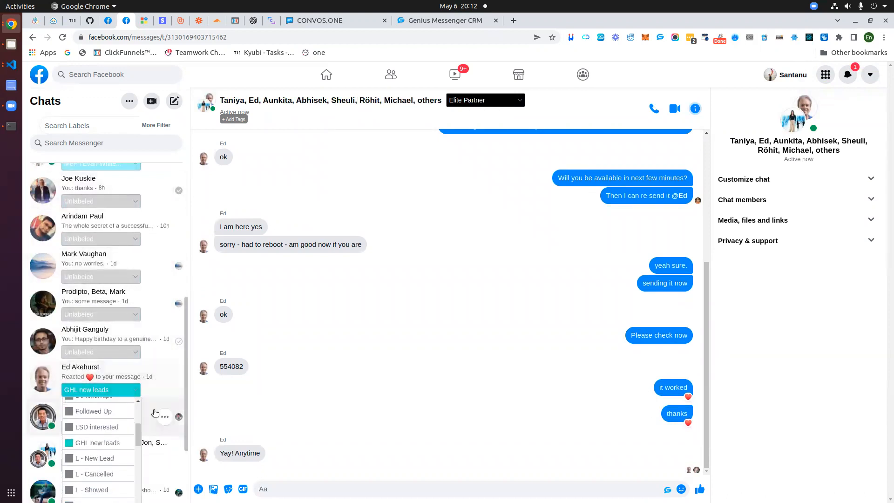
scroll(185, 406, "down", 1)
scroll(185, 405, "down", 1)
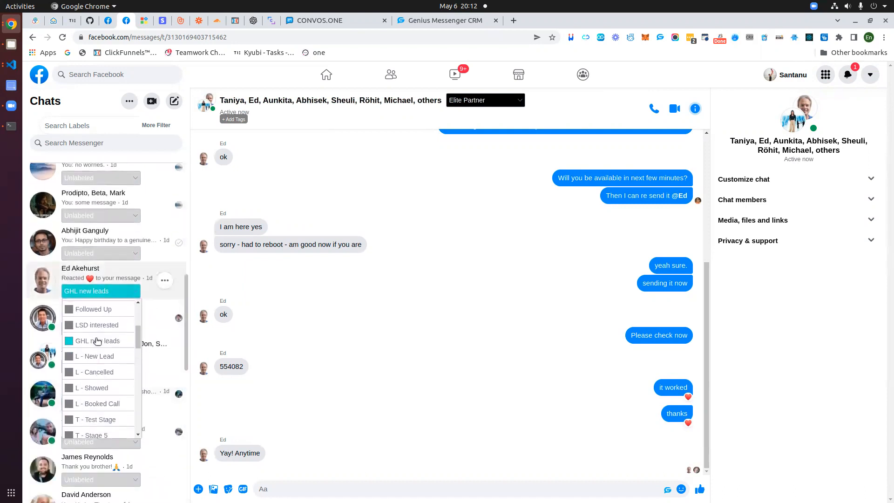
scroll(95, 344, "down", 1)
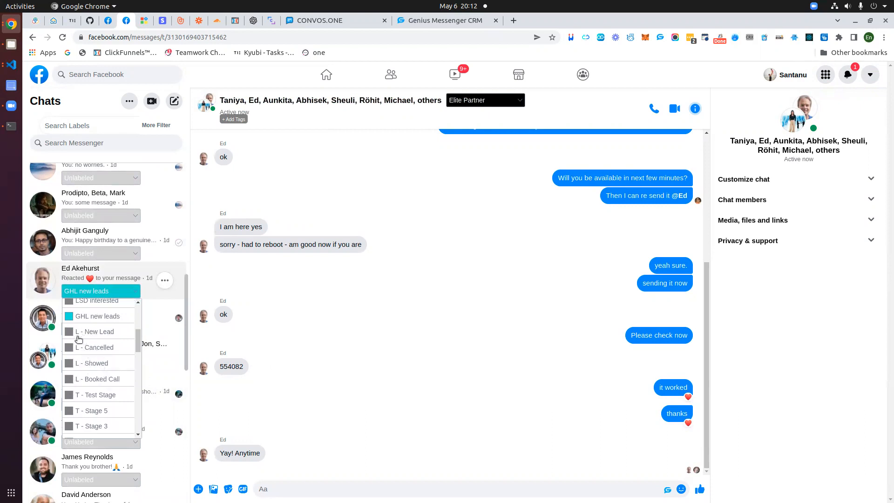
scroll(75, 335, "down", 3)
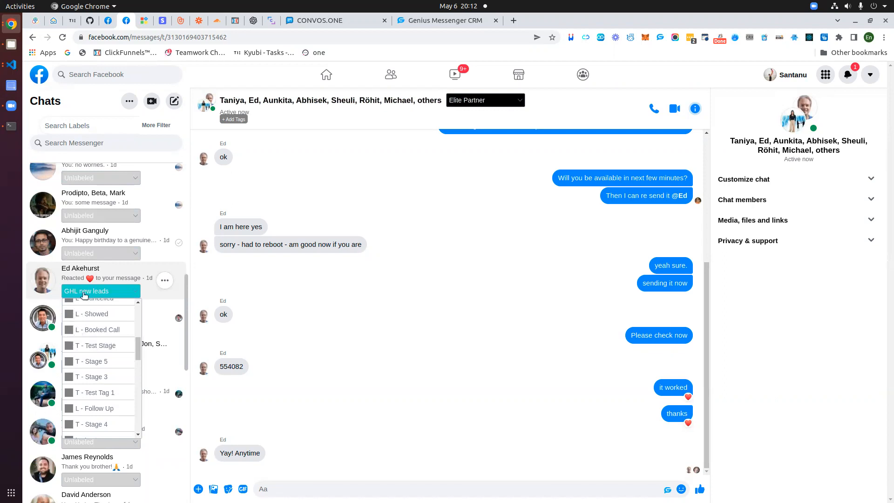
scroll(79, 394, "down", 3)
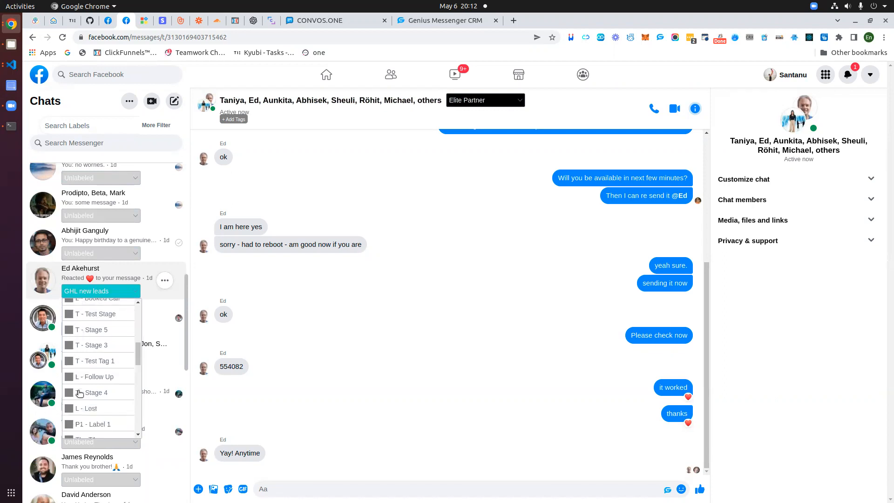
scroll(77, 346, "down", 1)
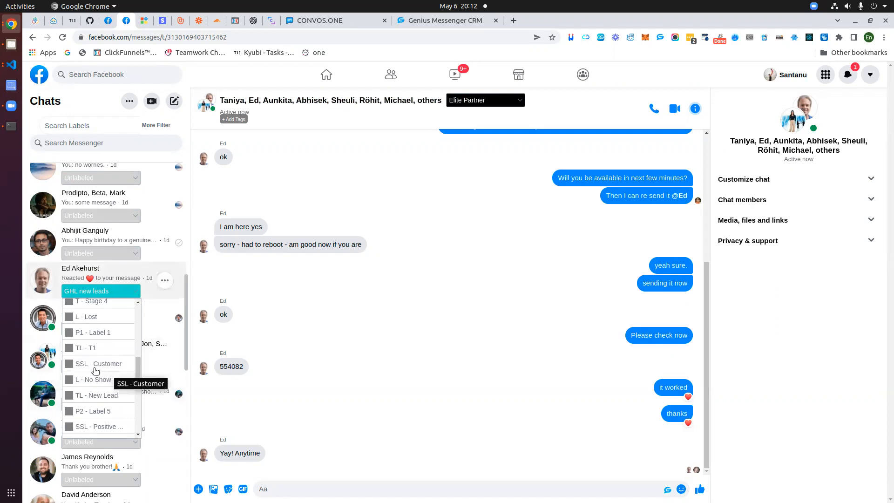
Switch to Genius Messenger CRM and compare the stage-name prefixes of the San's Leads and Leads pipelines
left_click(417, 21)
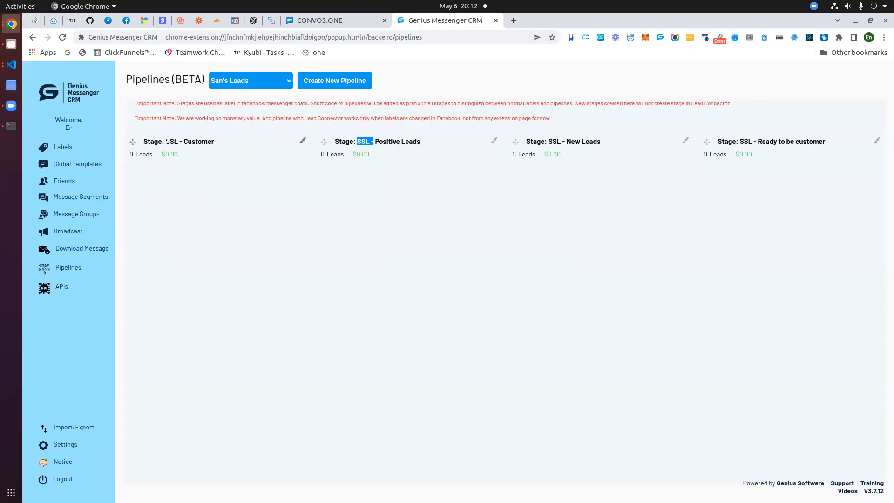
left_click_drag(166, 141, 183, 142)
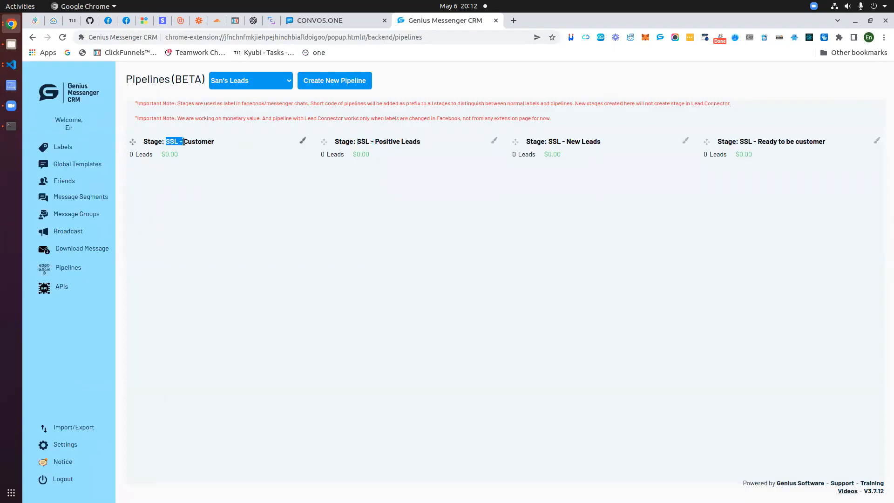
left_click(264, 82)
left_click(228, 118)
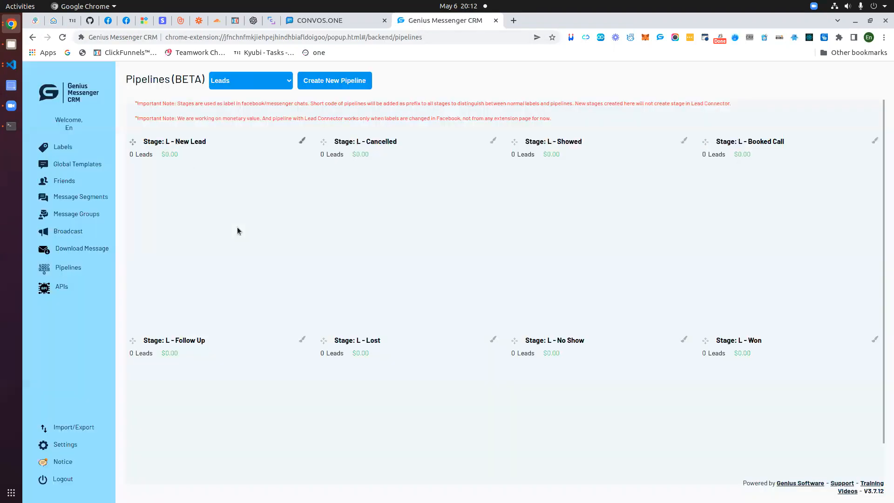
left_click_drag(165, 141, 170, 141)
left_click(272, 83)
left_click(168, 141)
Display the second Test pipeline and Pipeline 2, and examine the short-code prefixes of their stages
left_click(251, 80)
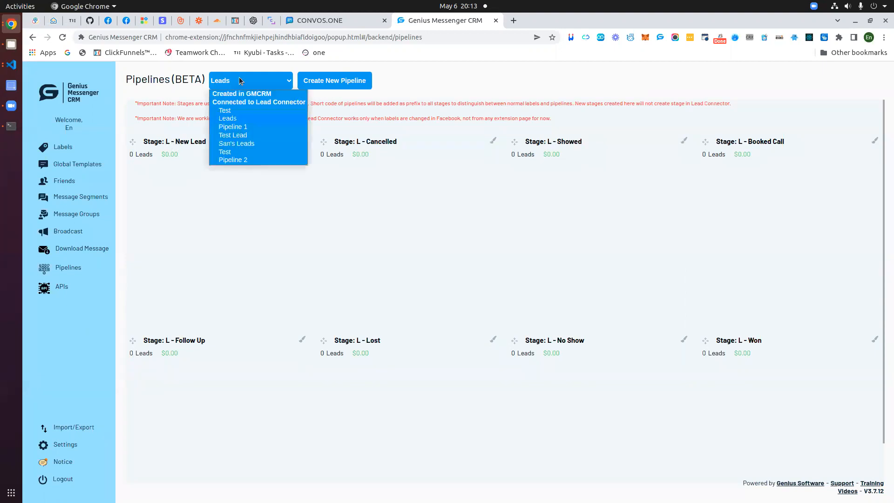
left_click(230, 150)
left_click_drag(166, 141, 173, 141)
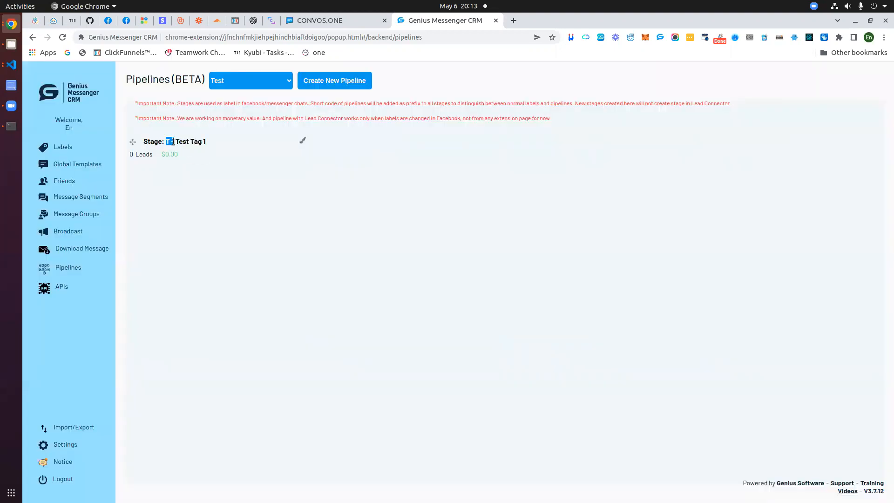
left_click(237, 82)
left_click(233, 160)
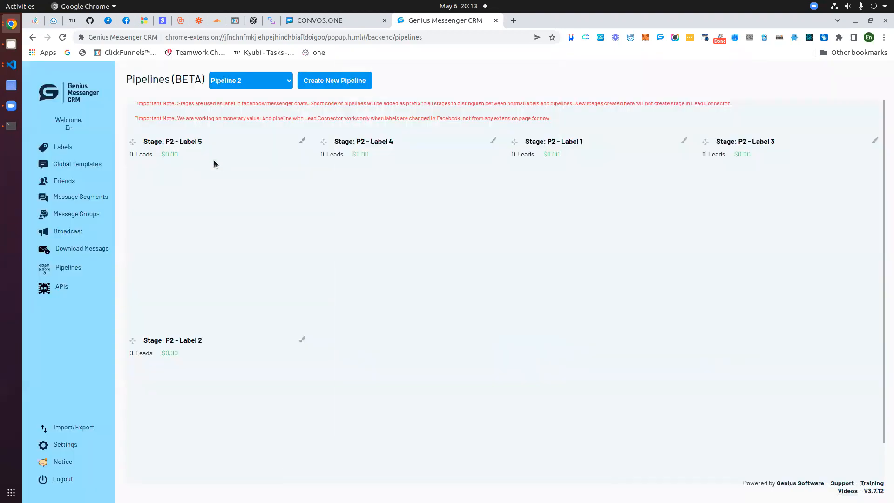
left_click_drag(167, 140, 178, 142)
Switch back to Facebook Messenger and change the label of the "GHL new leads" contact to SSL - New Leads
left_click(323, 19)
left_click(126, 21)
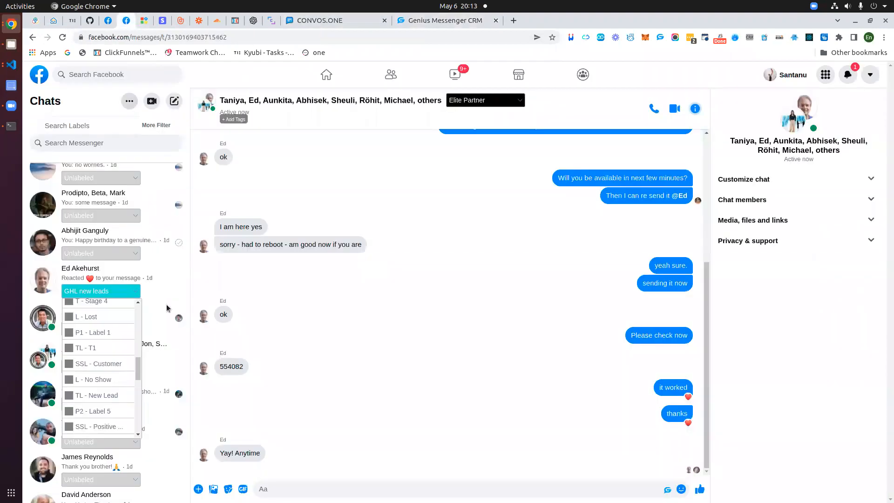
scroll(86, 348, "down", 3)
scroll(86, 348, "down", 5)
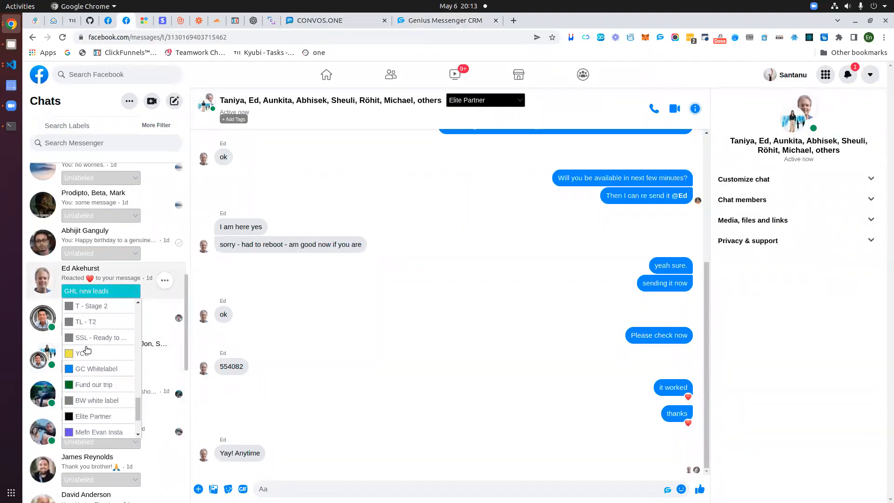
scroll(93, 350, "down", 3)
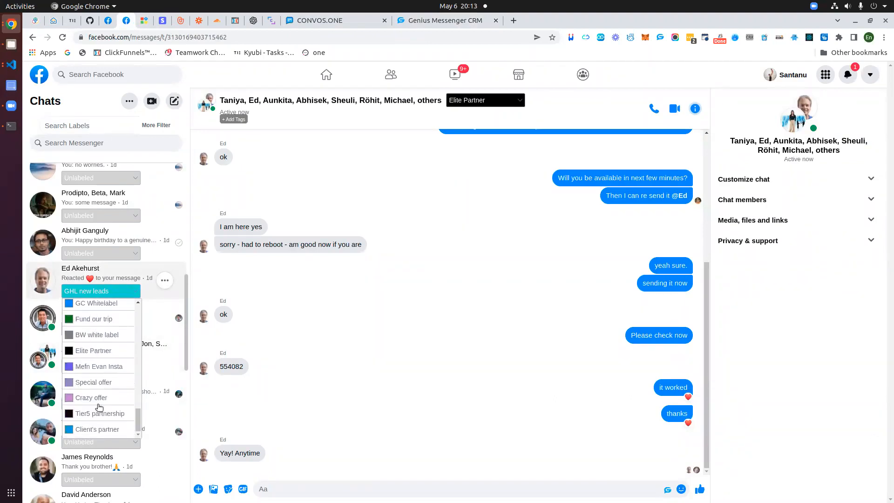
scroll(98, 407, "up", 10)
scroll(97, 406, "up", 8)
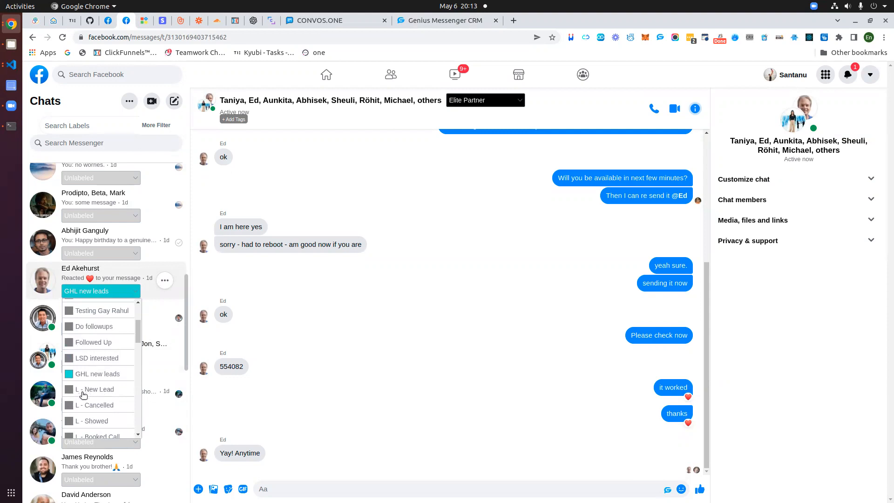
scroll(92, 393, "down", 7)
scroll(103, 392, "down", 2)
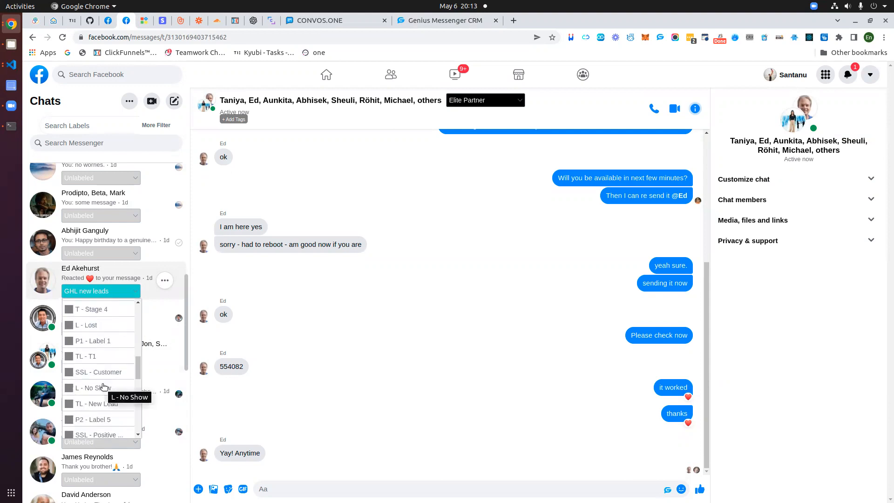
scroll(103, 386, "down", 2)
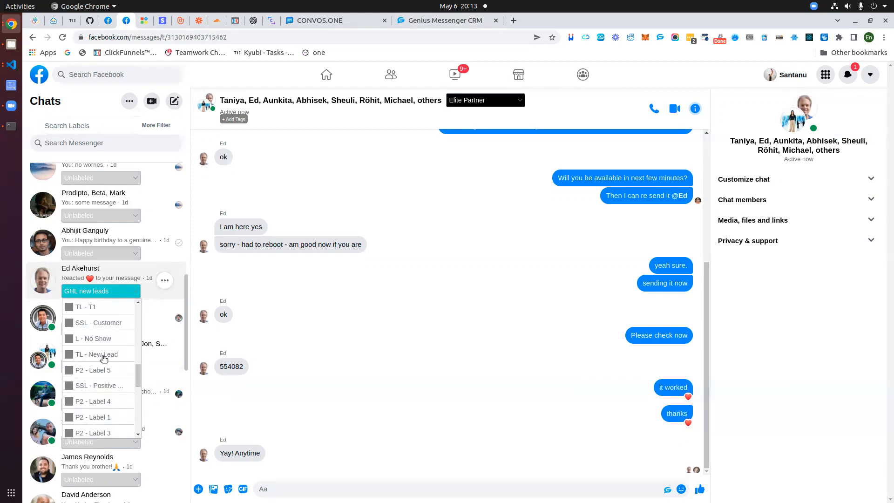
scroll(95, 392, "down", 3)
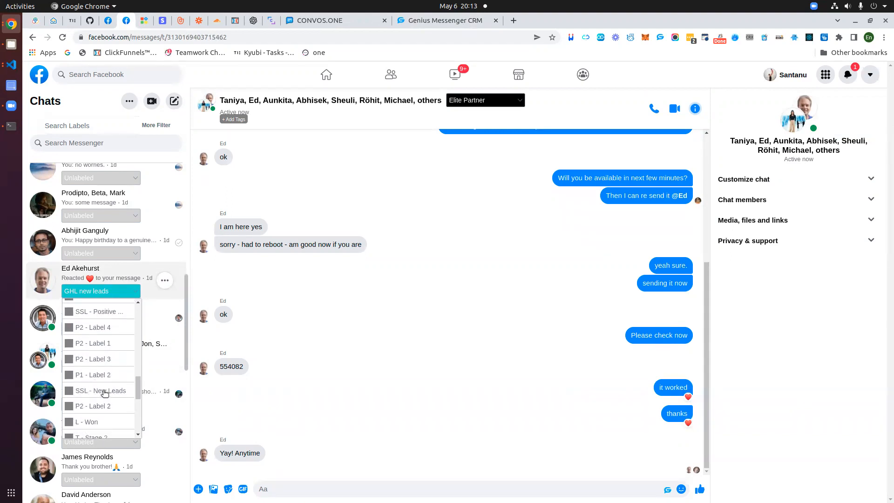
left_click(104, 393)
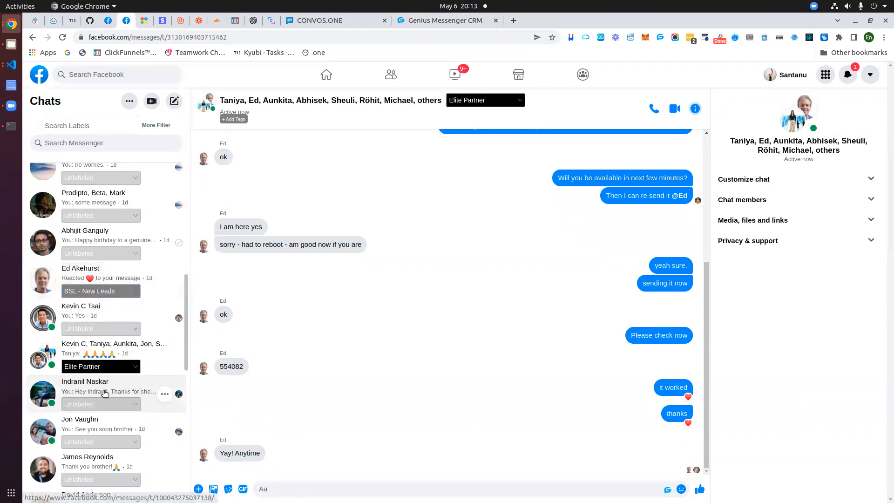
Switch to Genius Messenger CRM, display the San's Leads pipeline, and check its SSL - New Leads stage for the labelled contact
left_click(422, 21)
left_click(214, 200)
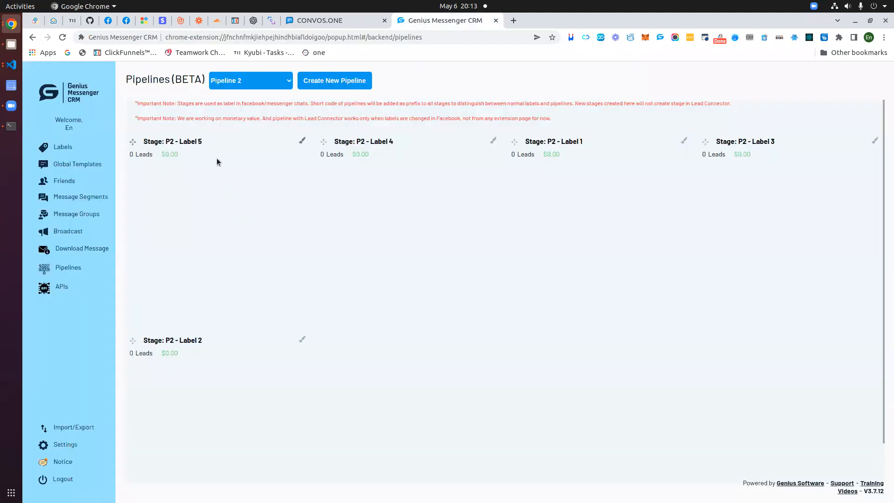
left_click(242, 81)
left_click(234, 144)
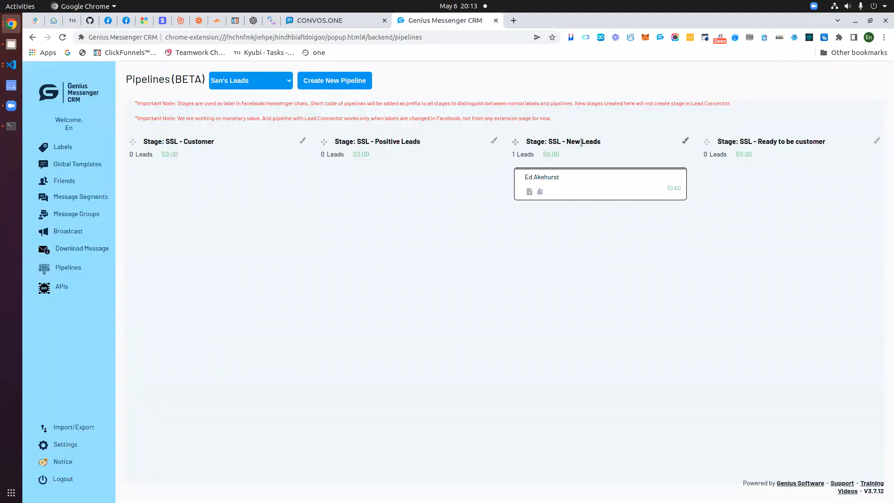
left_click_drag(585, 142, 521, 142)
left_click(600, 142)
left_click_drag(567, 143, 600, 140)
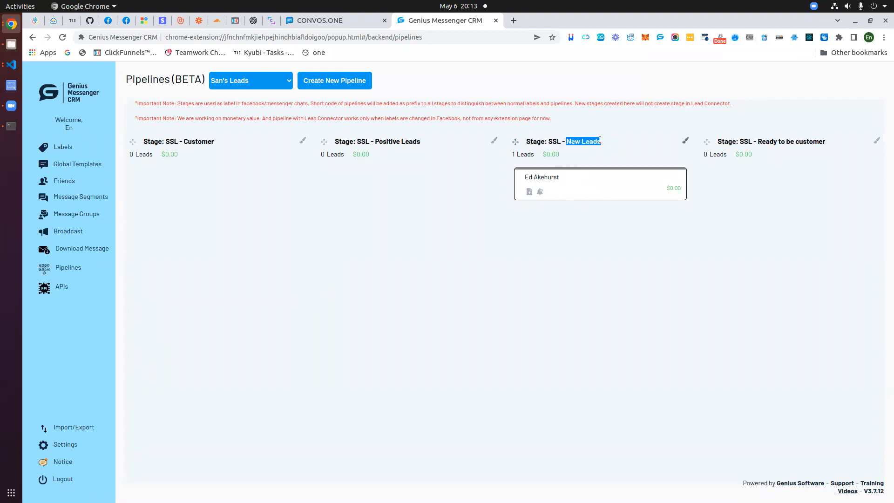
Set the colour of the SSL - New Leads stage to light green
left_click(685, 141)
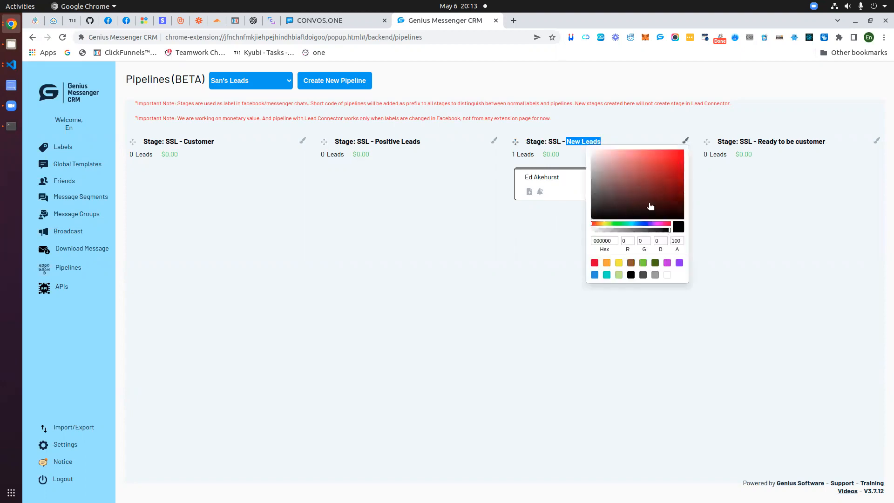
left_click(620, 225)
mouse_move(618, 225)
left_mouse_down()
mouse_move(660, 167)
mouse_move(632, 160)
left_mouse_up()
left_click(714, 224)
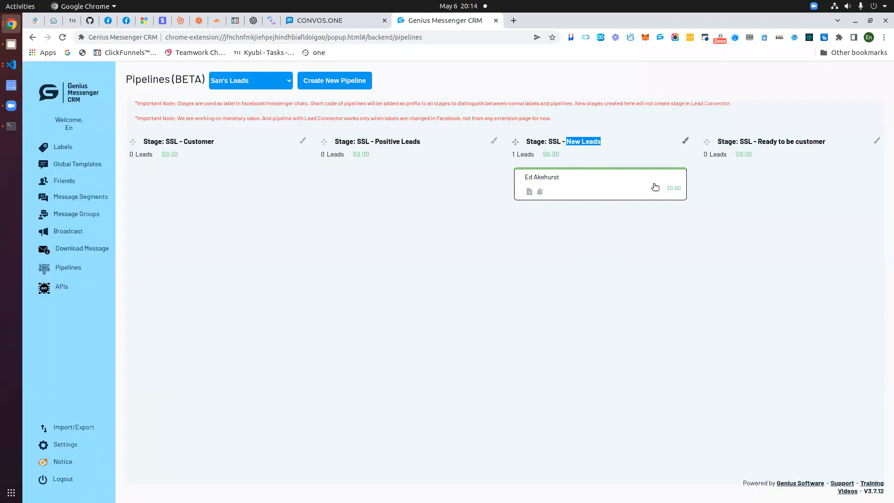
View the notes page of the lead in SSL - New Leads, and return to the San's Leads pipeline
left_click(529, 192)
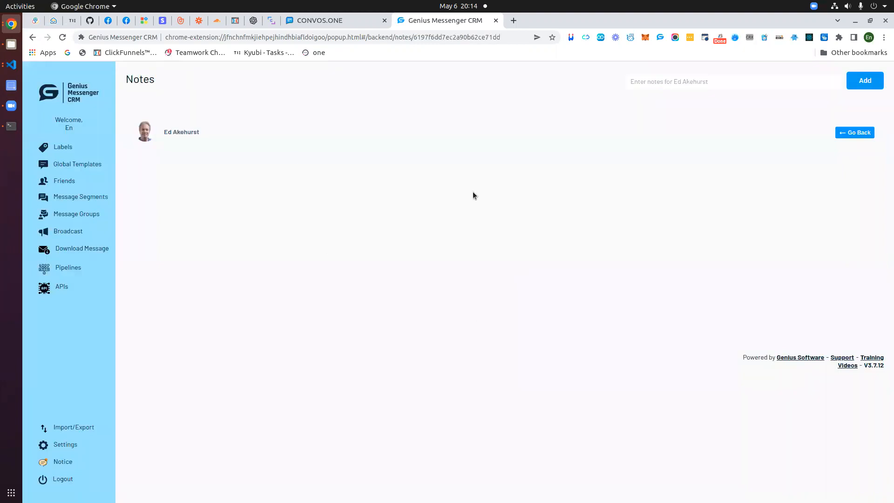
left_click(852, 133)
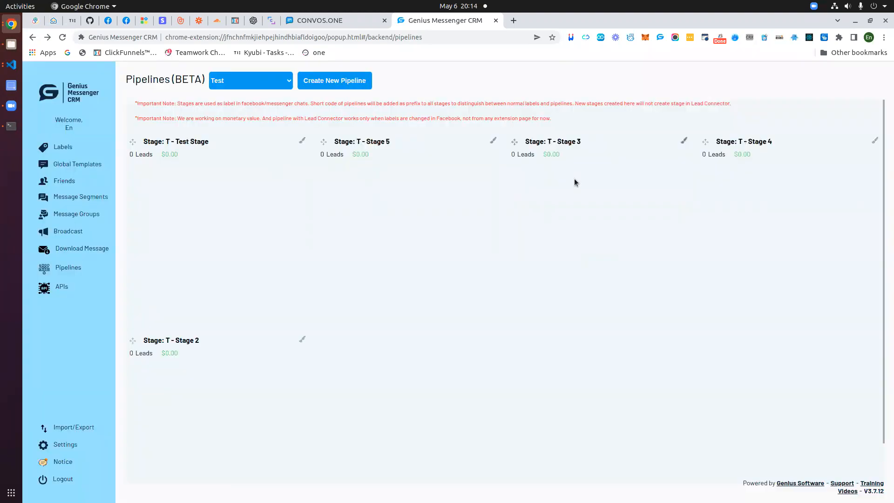
left_click(245, 83)
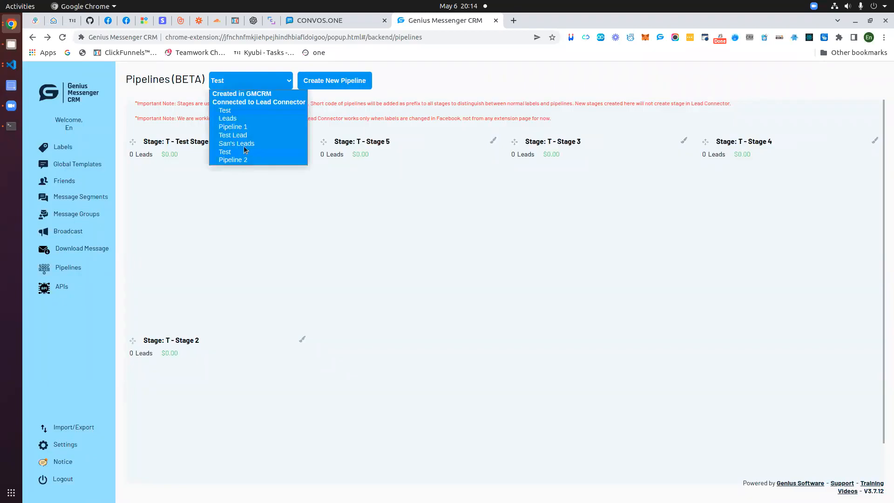
left_click(237, 143)
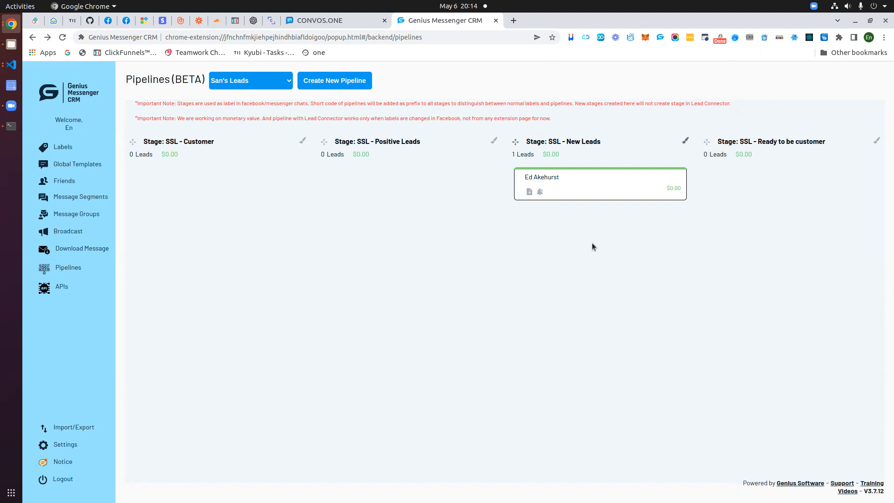
View the notification form of the lead in SSL - New Leads, and close it without setting a notification
left_click(540, 192)
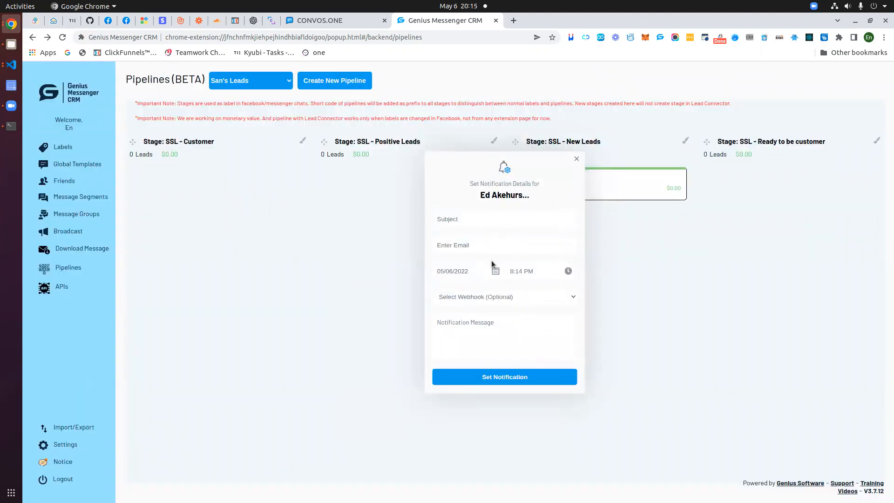
left_click(445, 219)
left_click(576, 158)
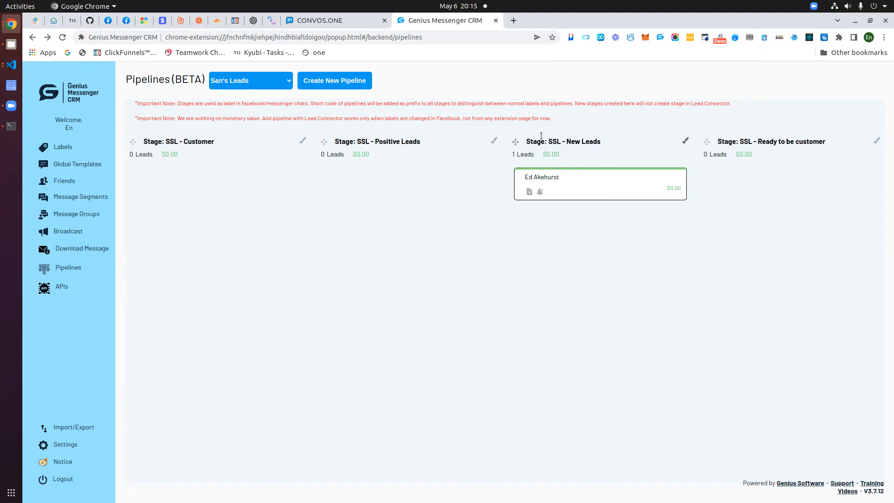
Switch to CONVOS.ONE and display the opportunities of the San's Leads pipeline
left_click(315, 20)
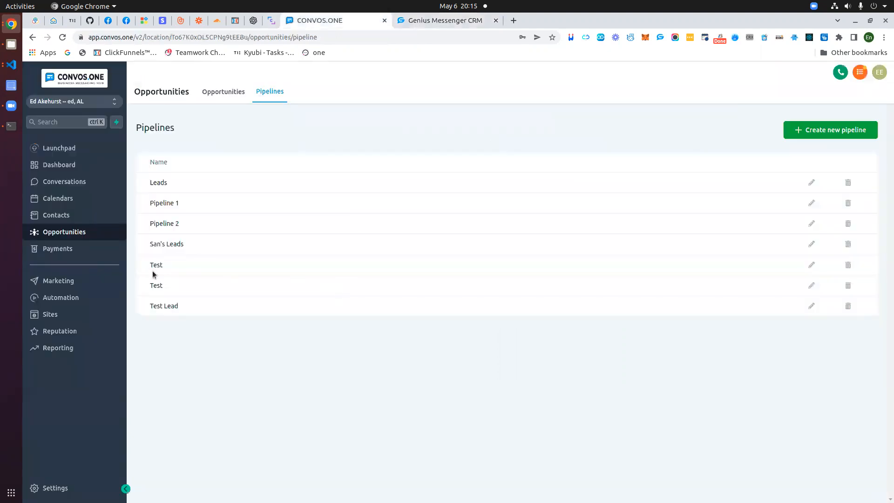
left_click(222, 91)
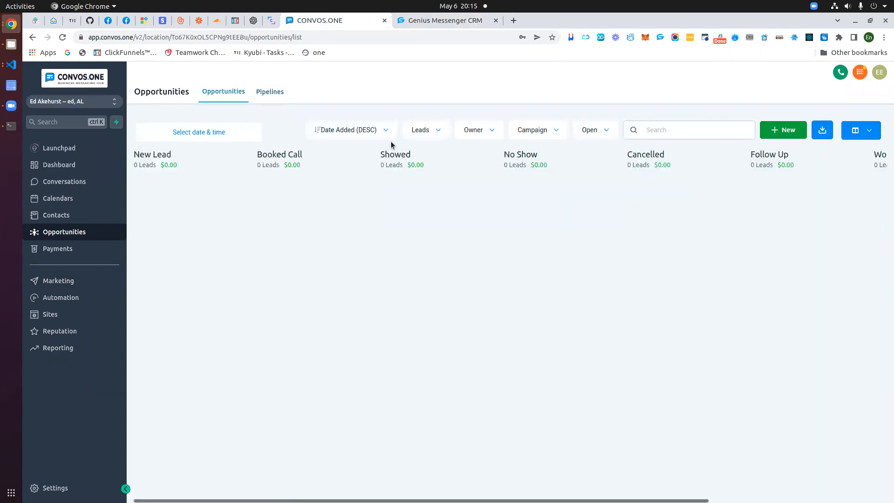
left_click(429, 134)
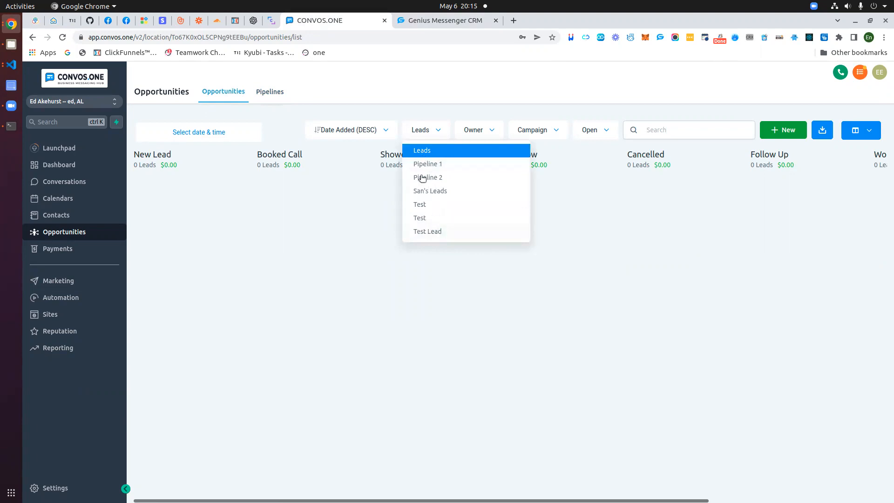
left_click(424, 192)
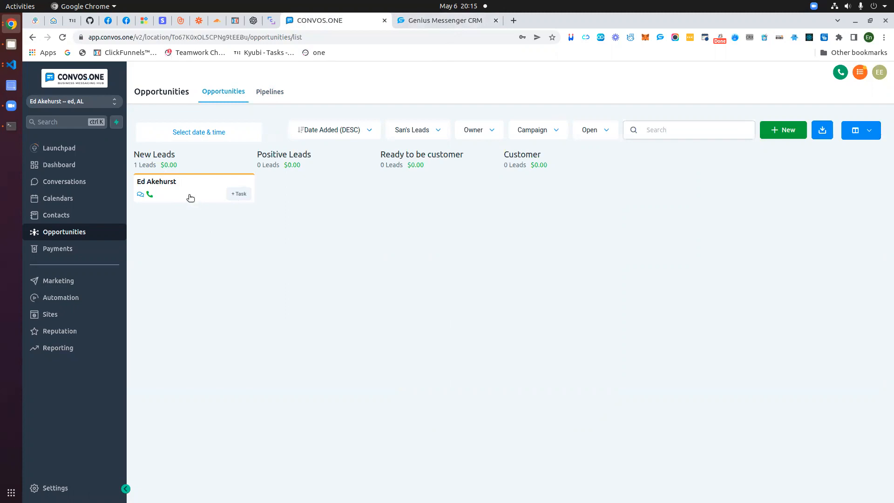
View the contact record of the lead in the New Leads stage and examine its email address field
left_click(158, 183)
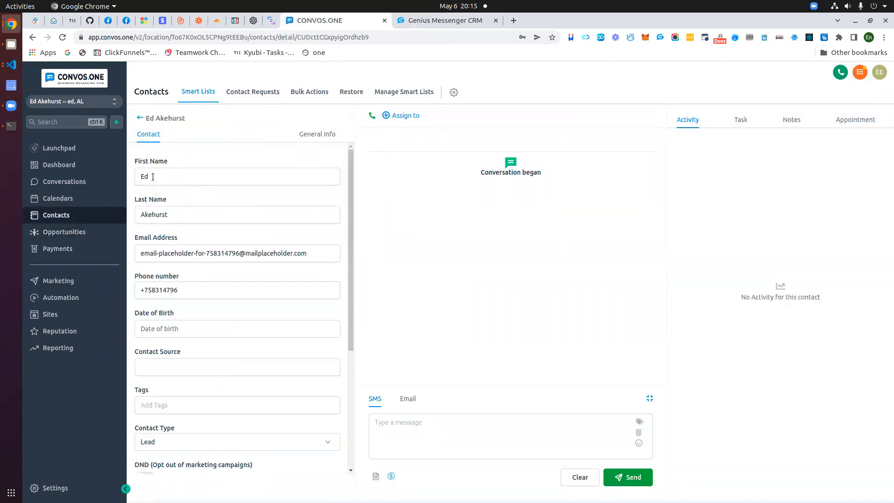
scroll(166, 268, "down", 1)
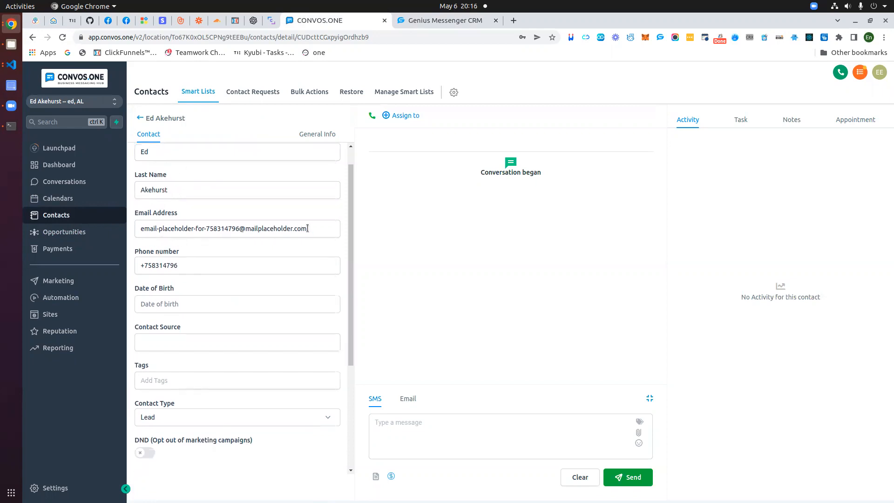
left_click_drag(307, 228, 140, 223)
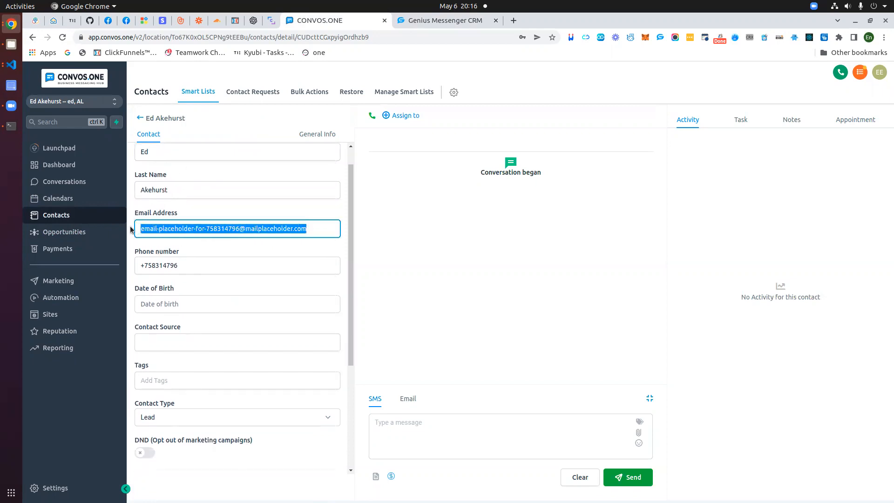
left_click(177, 245)
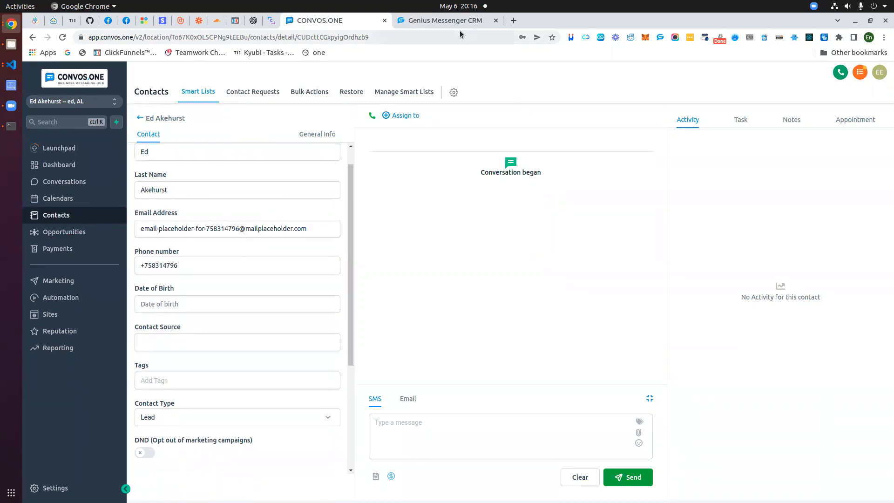
Compare the lead in Genius Messenger CRM's San's Leads pipeline with its contact record in CONVOS.ONE, ending in Genius Messenger CRM
left_click(445, 20)
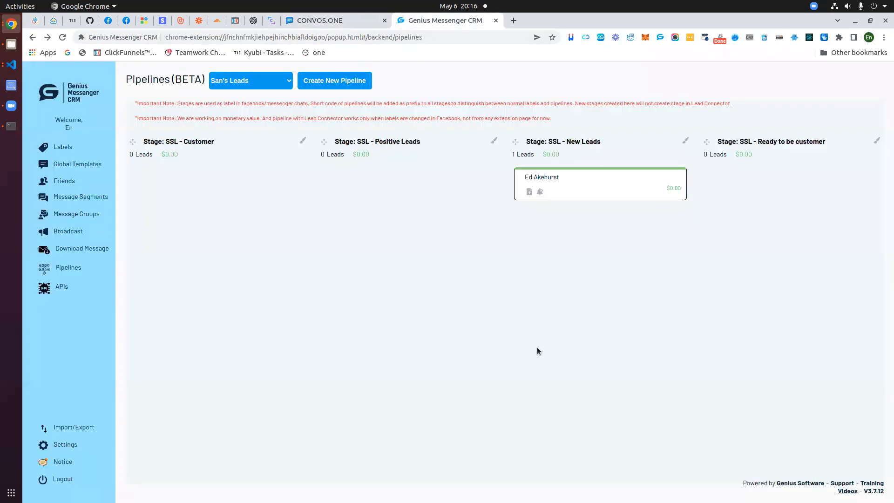
left_click(553, 177)
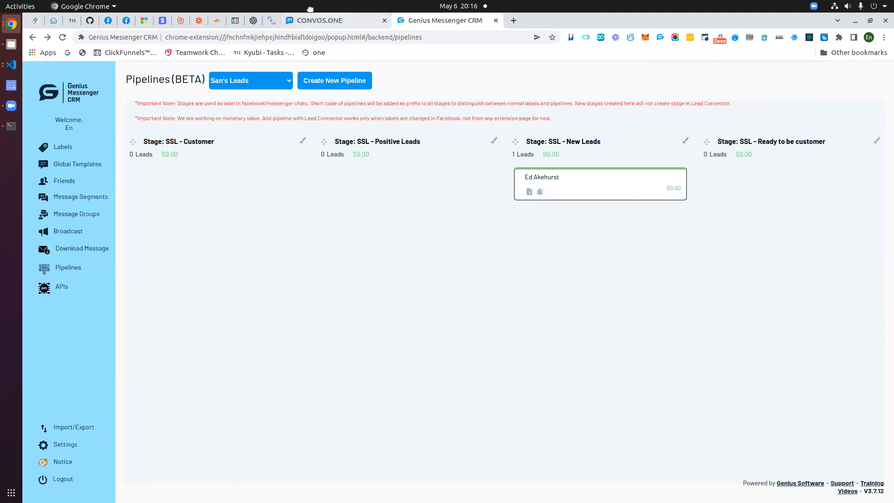
left_click(320, 21)
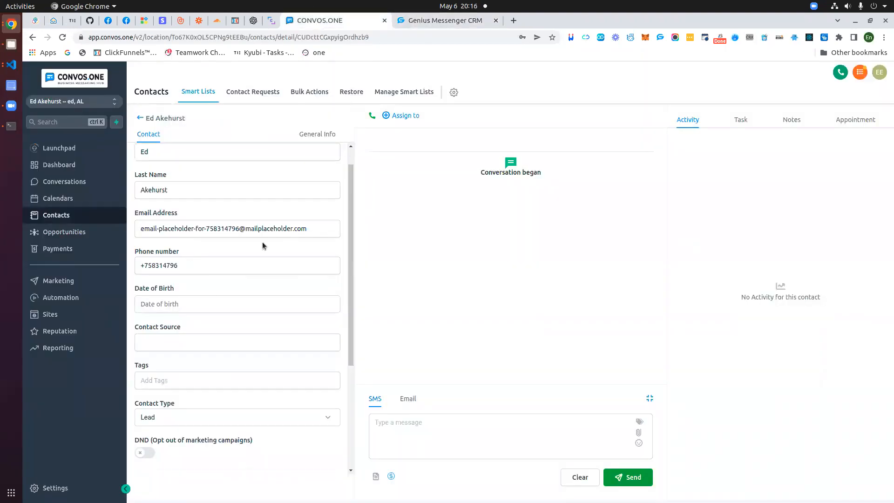
left_click(431, 23)
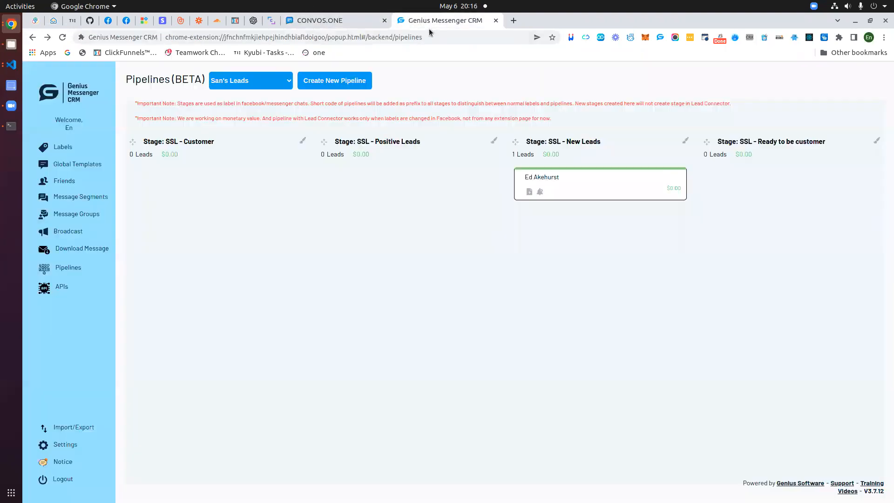
Display the Friends list and search it for the labelled contact's first name
left_click(65, 182)
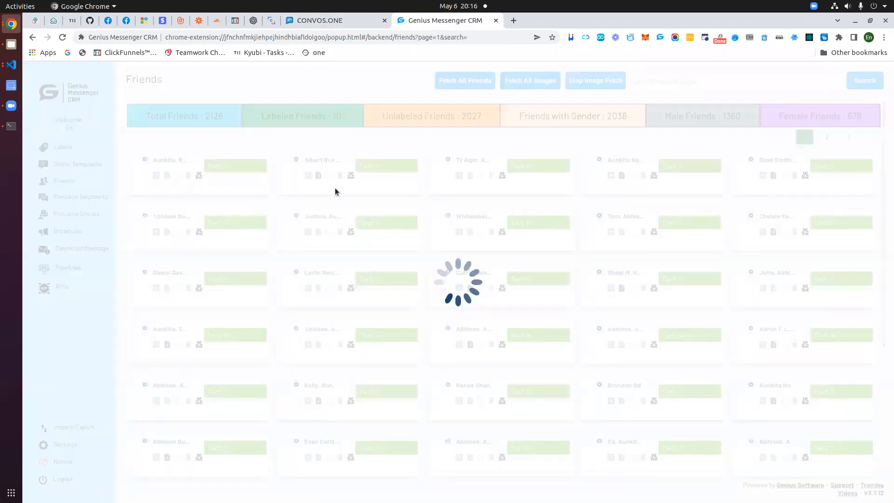
scroll(589, 160, "down", 1)
scroll(602, 247, "down", 5)
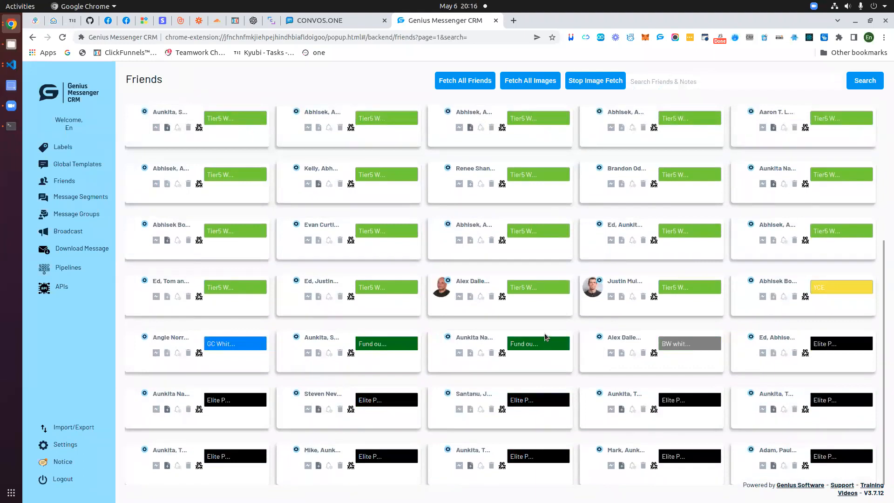
scroll(503, 255, "up", 6)
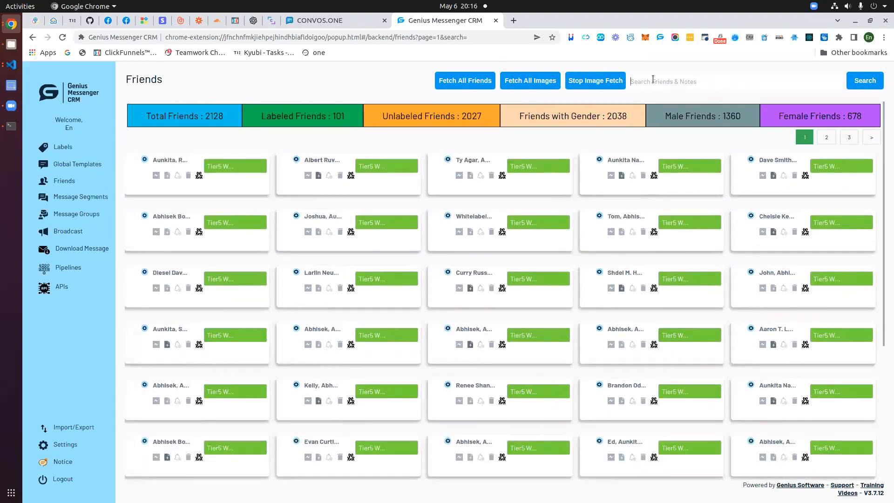
type("Ed")
left_click(866, 82)
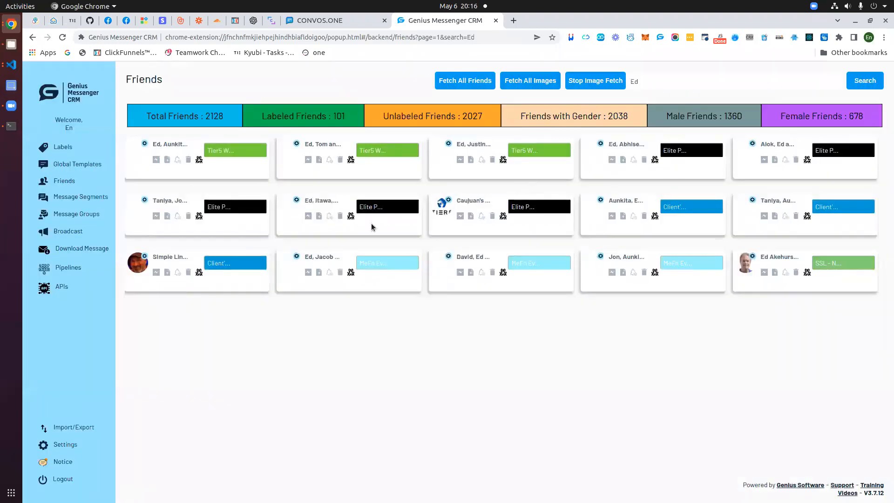
View the notes page of the friend labelled SSL - New Leads, and return to the Friends list
left_click(778, 258)
left_click(608, 21)
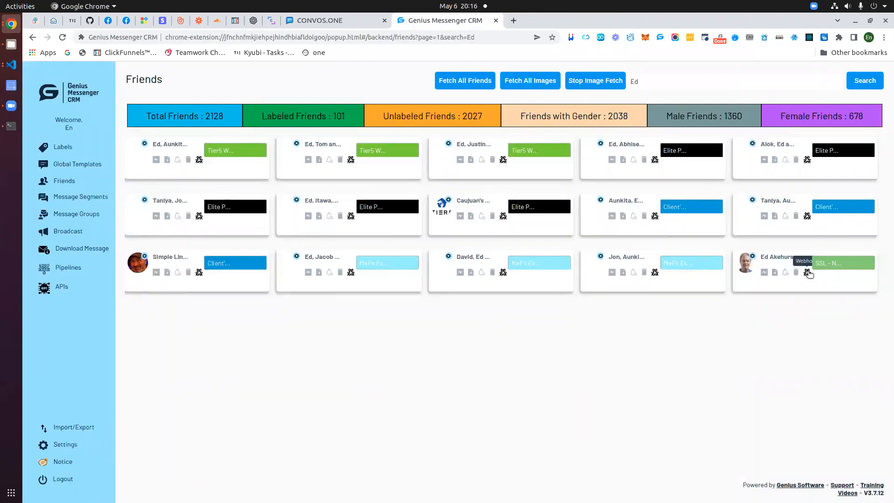
left_click(775, 273)
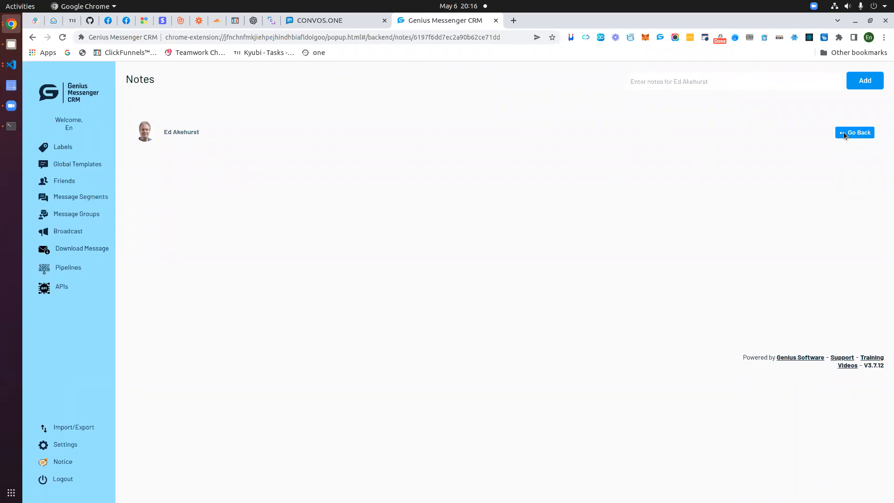
left_click(855, 133)
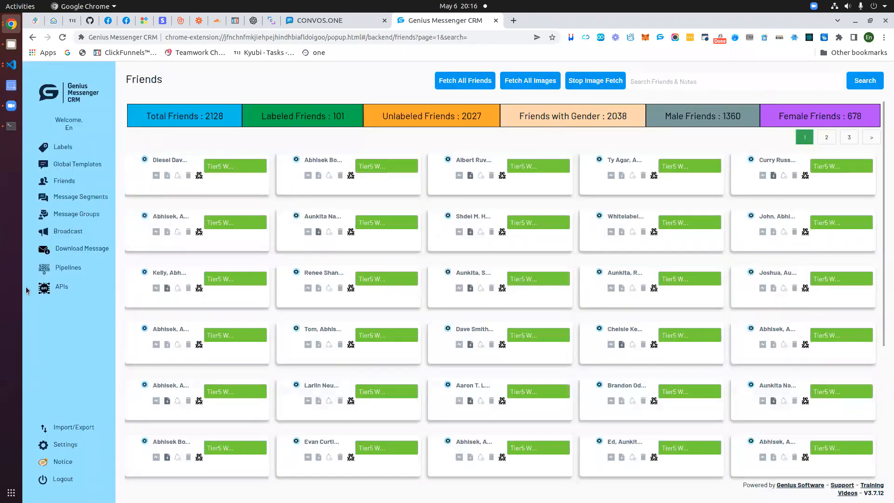
Display the San's Leads pipeline and its stages in Genius Messenger CRM again
left_click(68, 267)
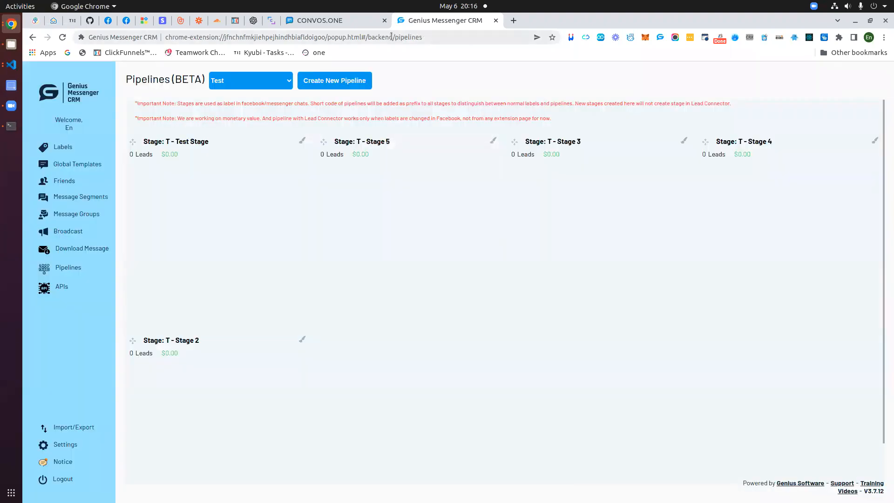
left_click(259, 83)
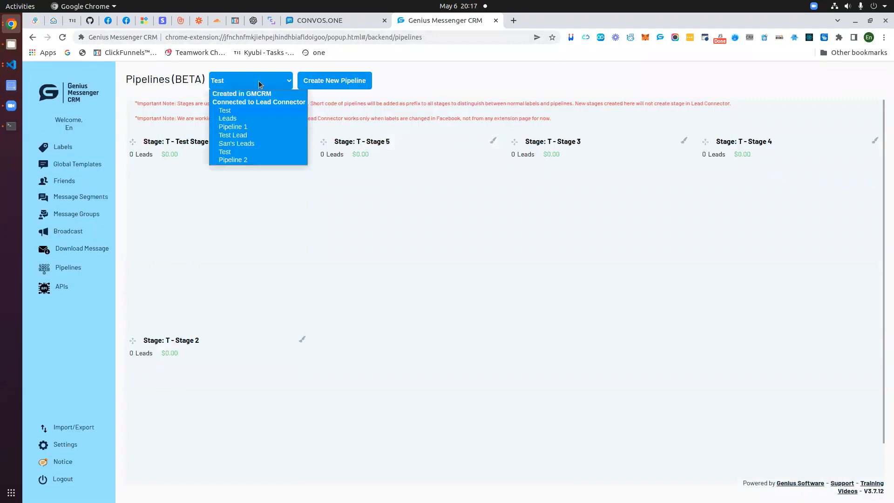
left_click(240, 148)
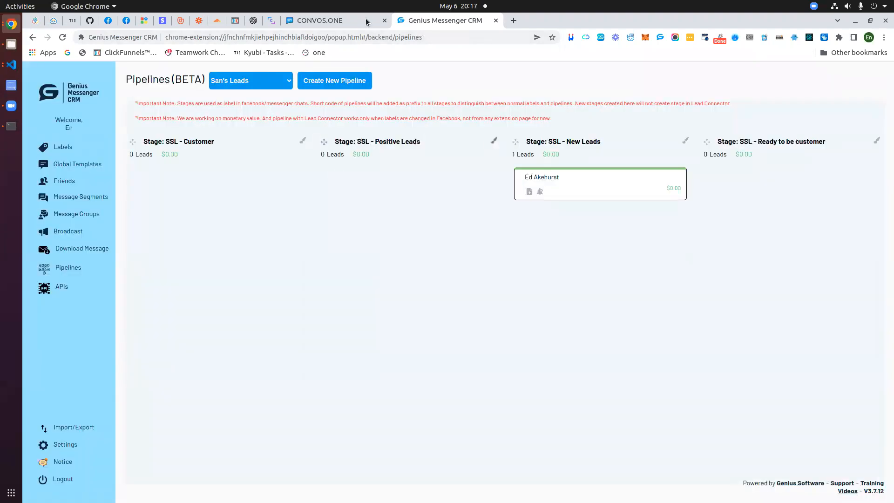
Switch to CONVOS.ONE, examine the lead's contact record down to its creation details, and return to the San's Leads opportunities
left_click(358, 20)
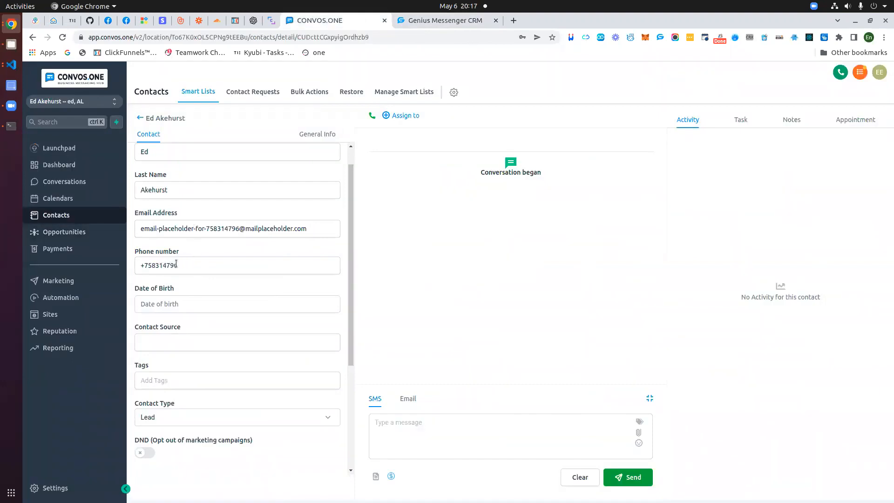
scroll(180, 259, "down", 4)
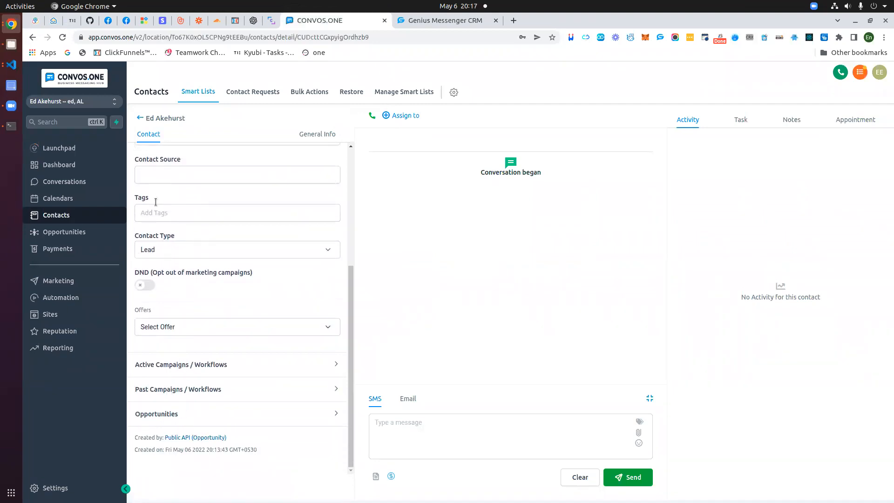
scroll(206, 307, "up", 5)
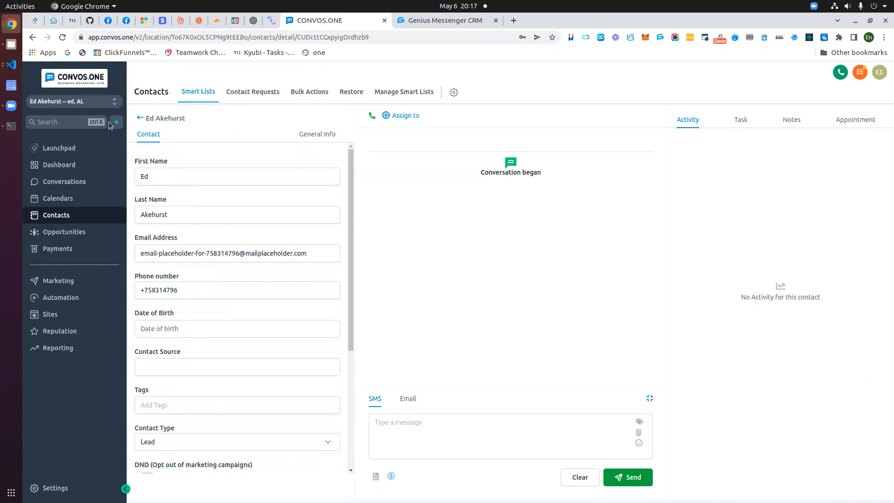
left_click(139, 119)
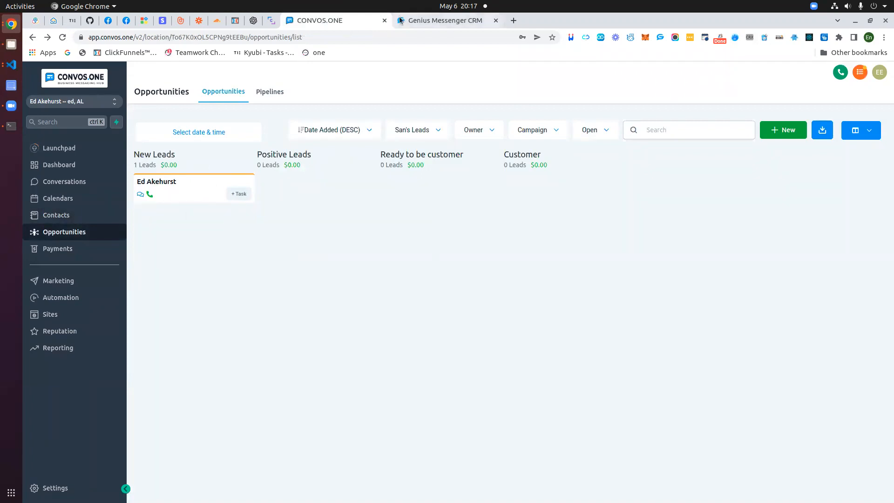
Compare the contact's label in Facebook Messenger with its SSL - New Leads stage in Genius Messenger CRM and its opportunity in CONVOS.ONE
left_click(126, 25)
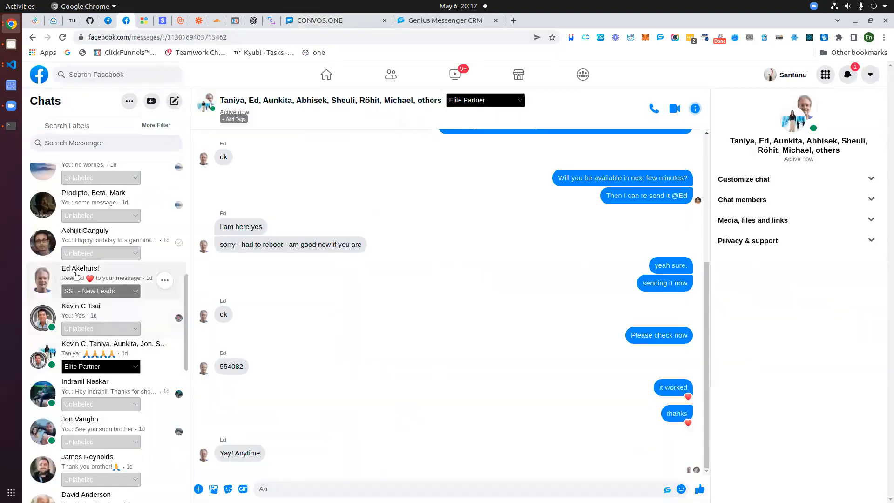
left_click(407, 19)
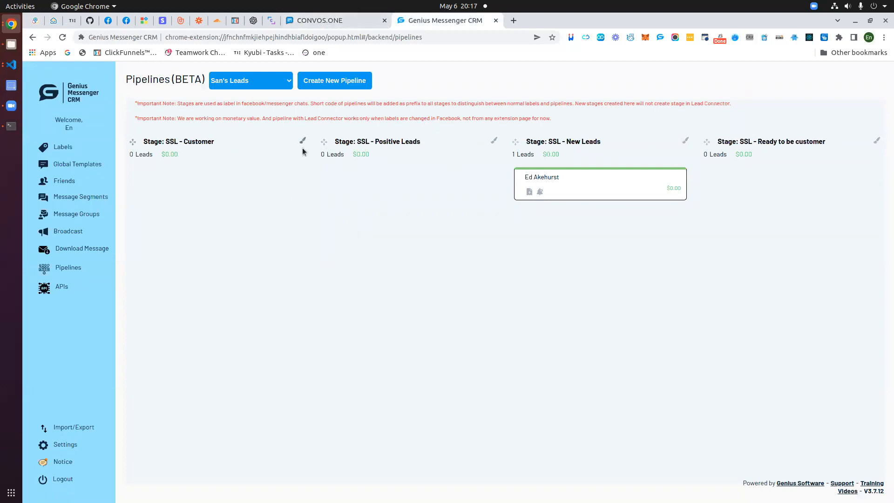
left_click_drag(549, 140, 600, 140)
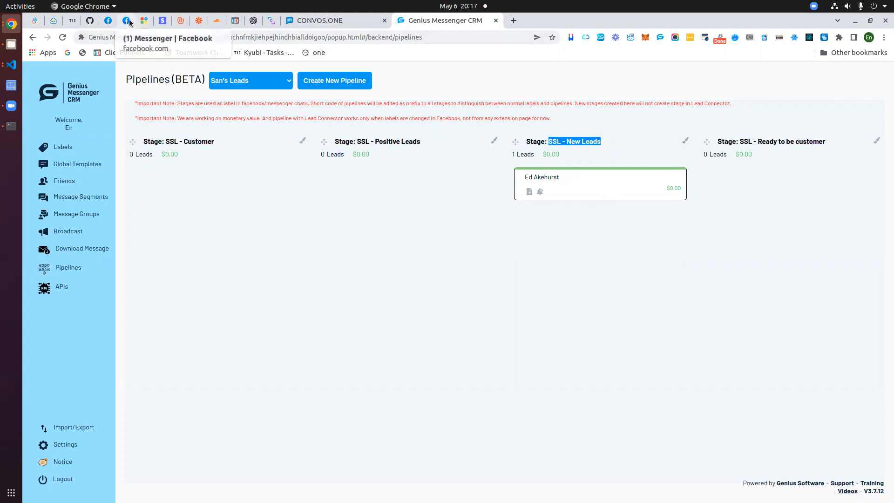
left_click(322, 20)
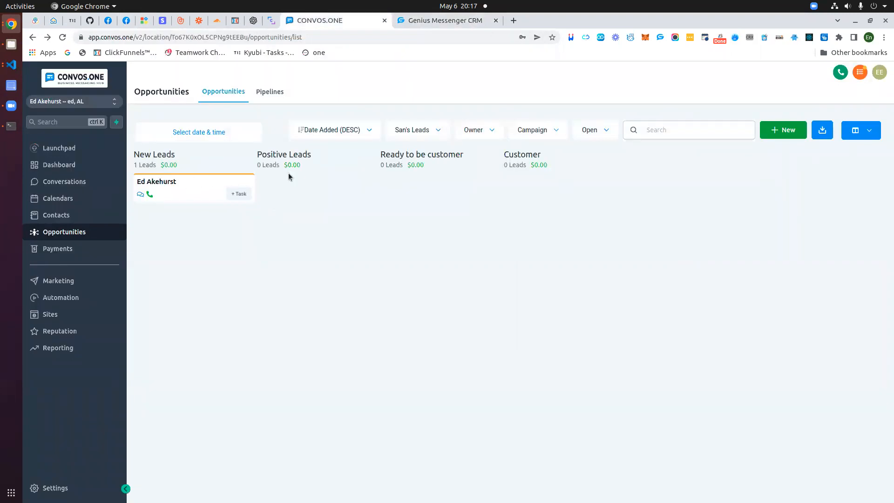
Switch to Facebook Messenger and change the label of the contact marked SSL - New Leads to SSL - Positive Leads
left_click(126, 20)
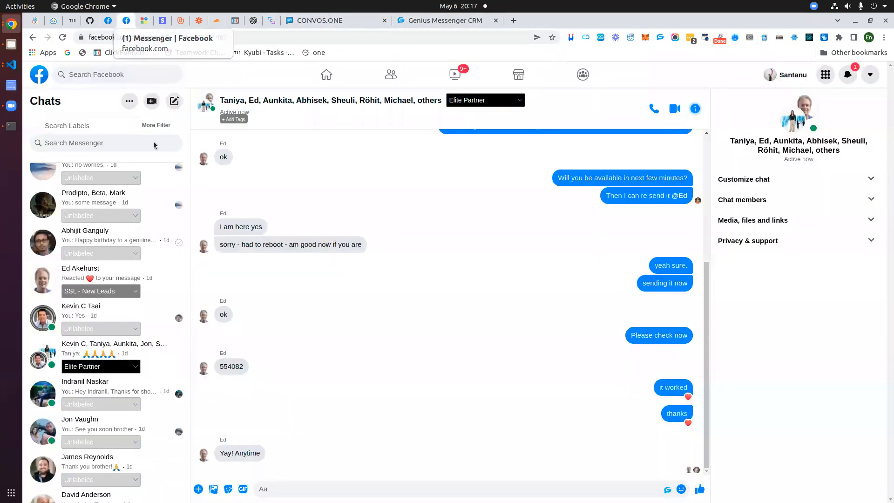
scroll(136, 378, "up", 3)
scroll(132, 376, "up", 3)
scroll(127, 321, "down", 3)
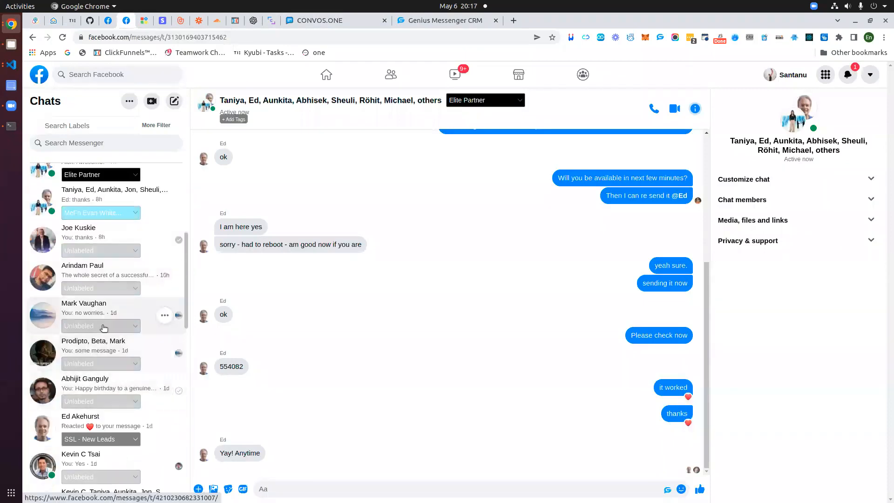
scroll(111, 315, "up", 2)
scroll(111, 315, "down", 3)
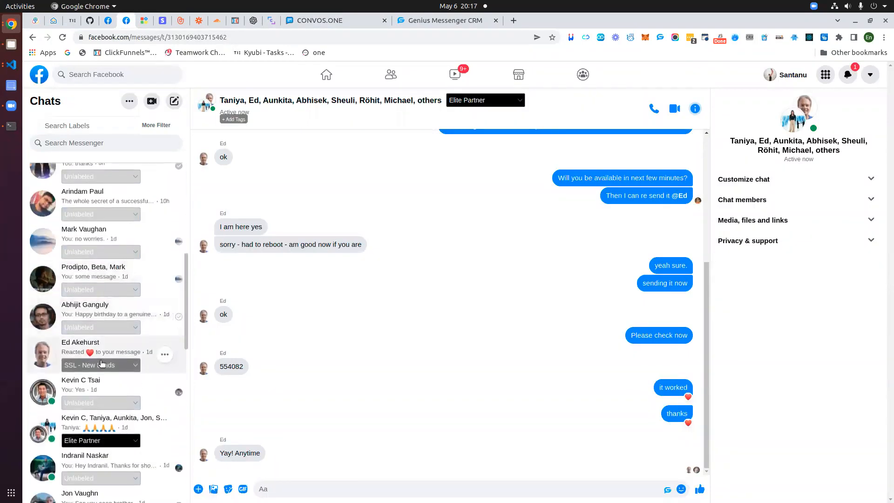
left_click(134, 366)
scroll(103, 419, "down", 5)
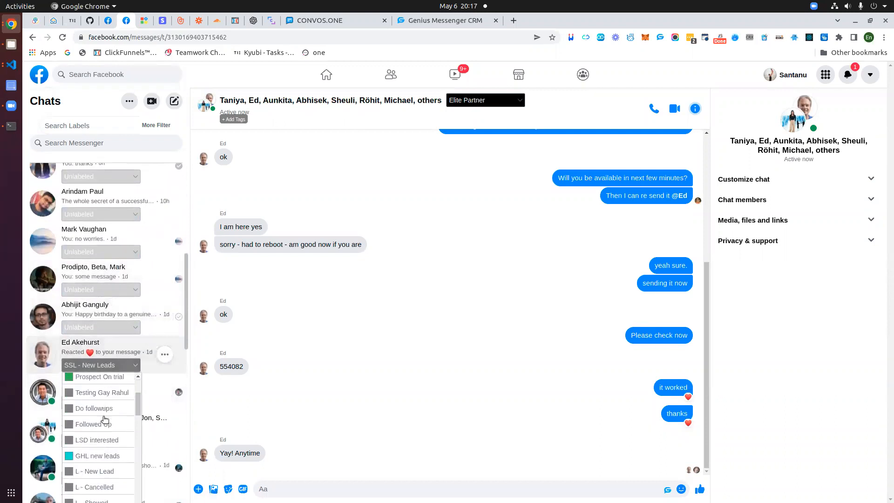
scroll(154, 373, "down", 3)
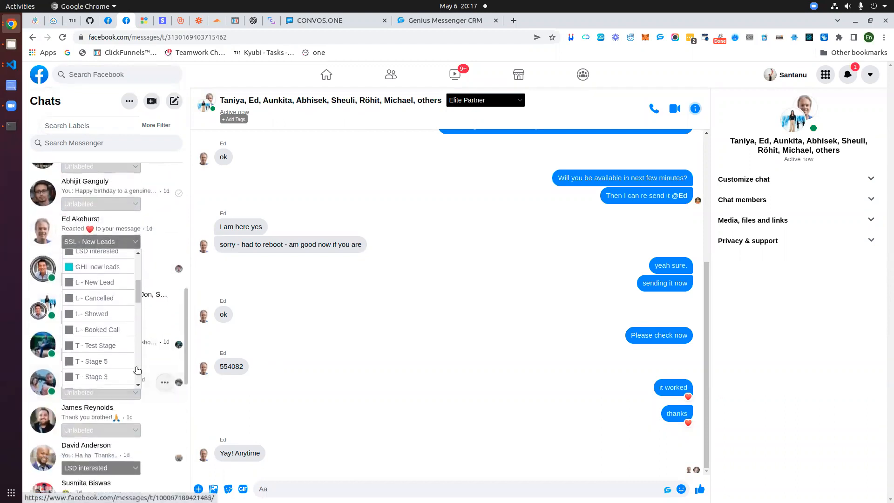
scroll(96, 316, "down", 5)
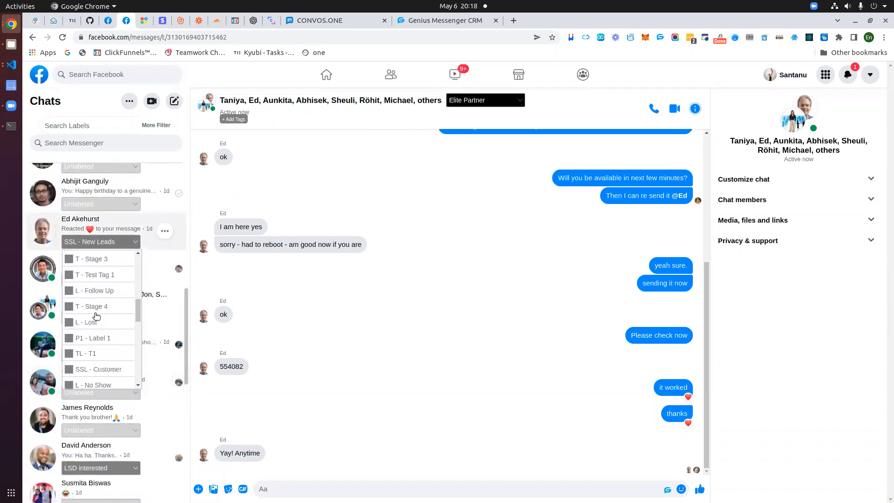
scroll(96, 311, "down", 2)
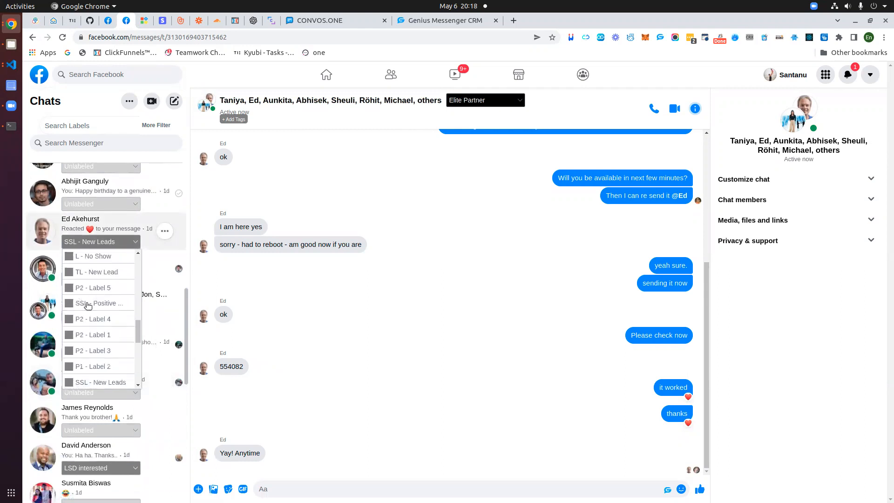
left_click(86, 303)
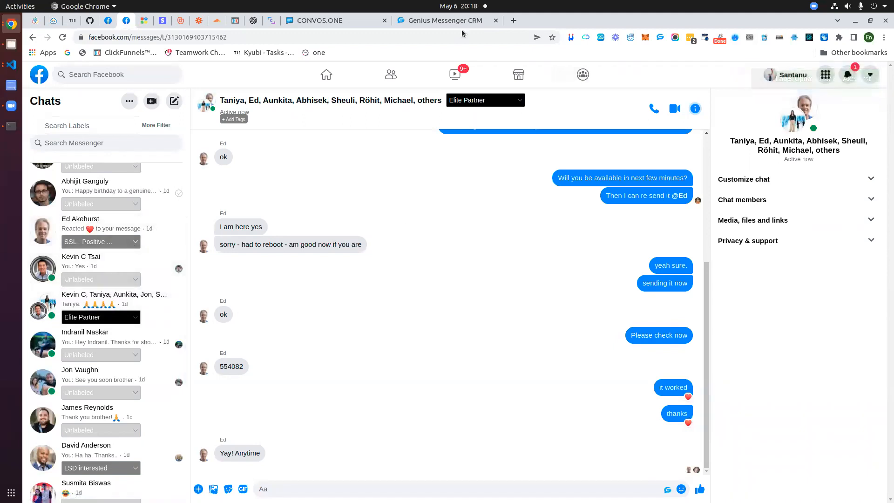
Switch to Genius Messenger CRM, display the San's Leads pipeline and check the lead in the SSL - Positive Leads stage
left_click(436, 21)
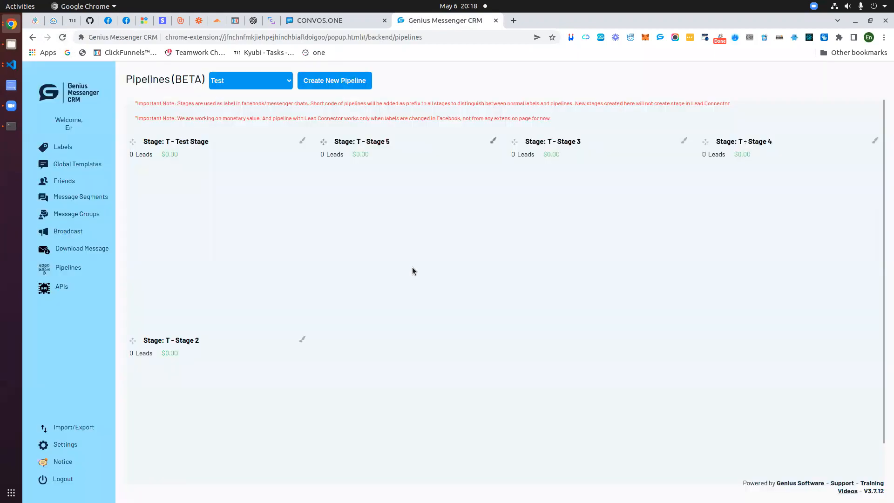
left_click(264, 79)
left_click(250, 143)
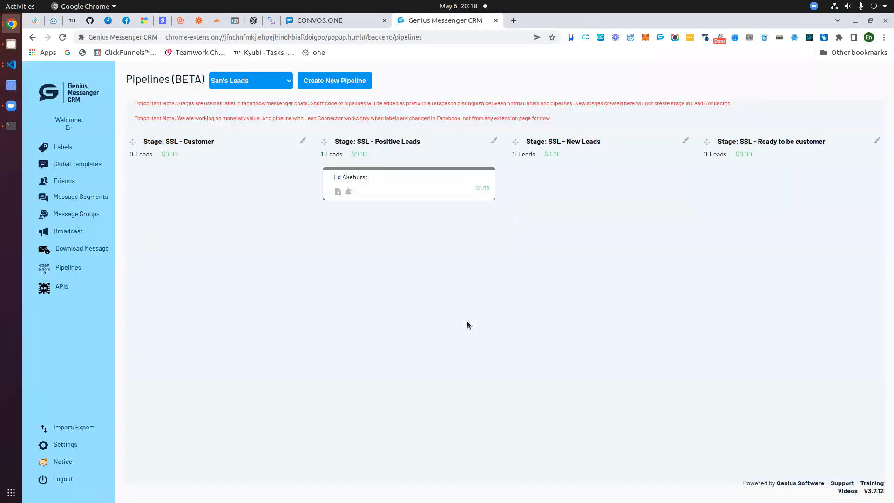
left_click_drag(358, 140, 419, 139)
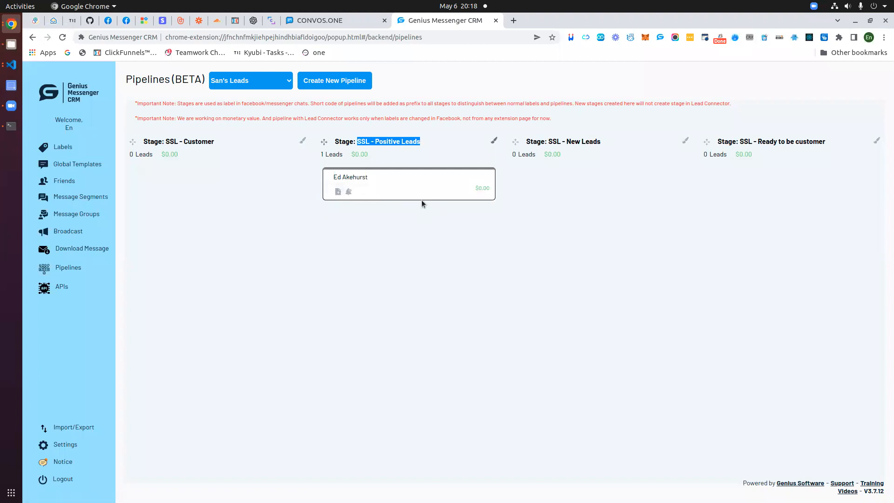
Compare the lead's Positive Leads stage between the CONVOS.ONE opportunities and the Genius Messenger CRM pipeline
left_click(326, 21)
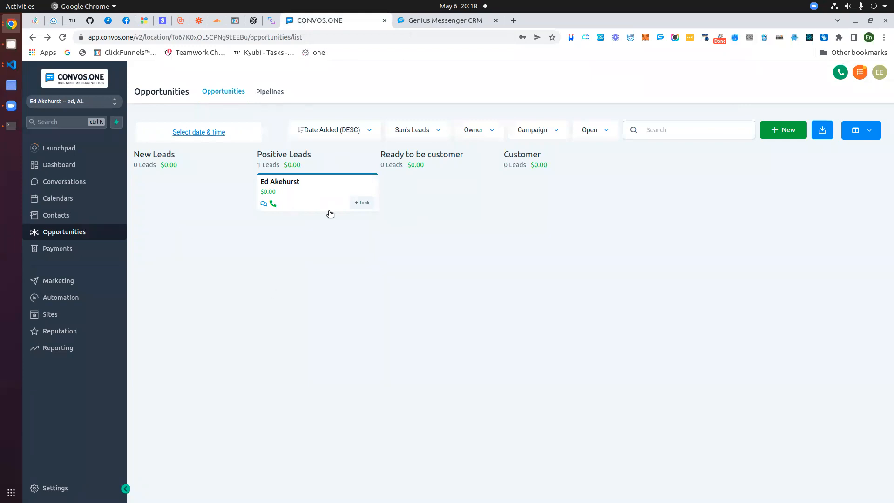
left_click(436, 20)
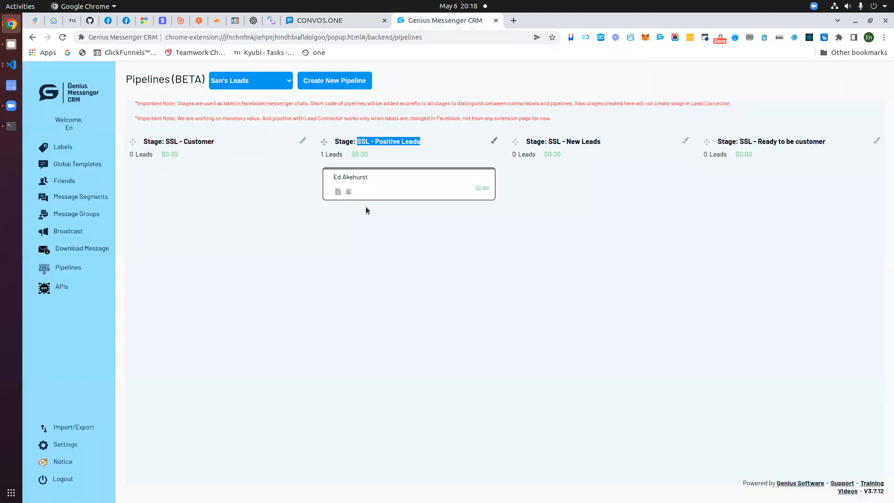
left_click(315, 21)
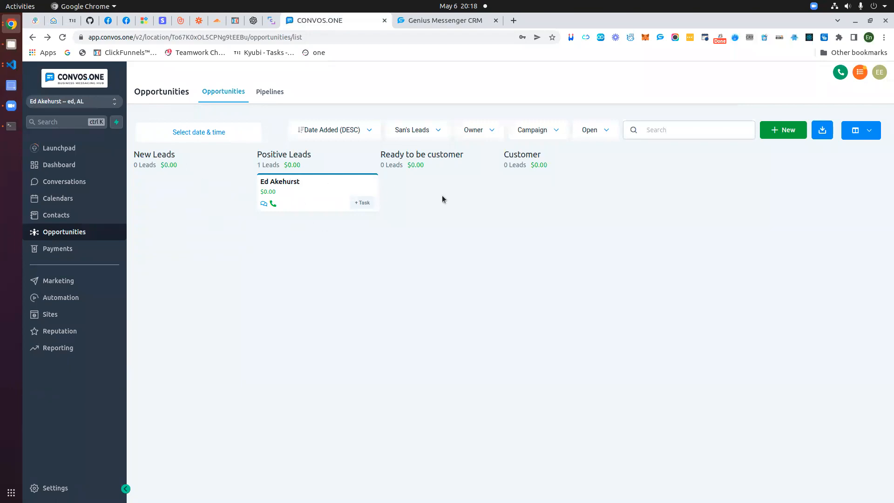
left_click(439, 20)
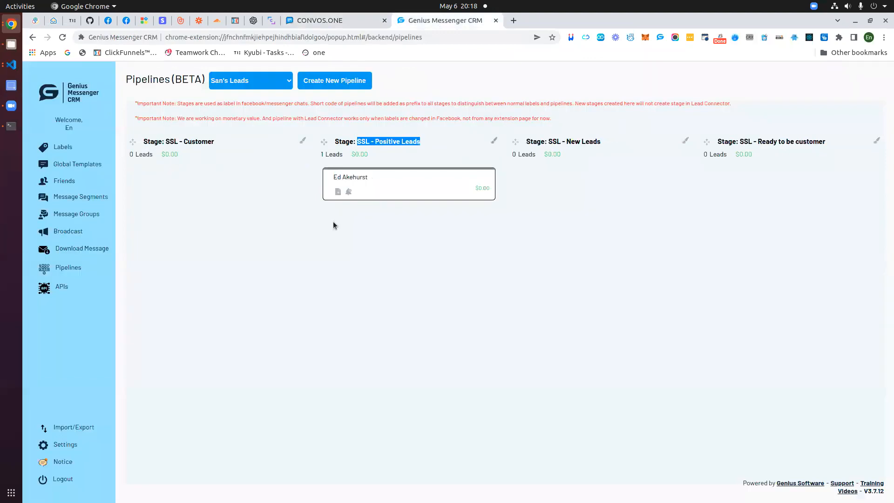
Return to Facebook Messenger and relabel the SSL - Positive Leads contact as SSL - Ready to be customer
left_click(126, 20)
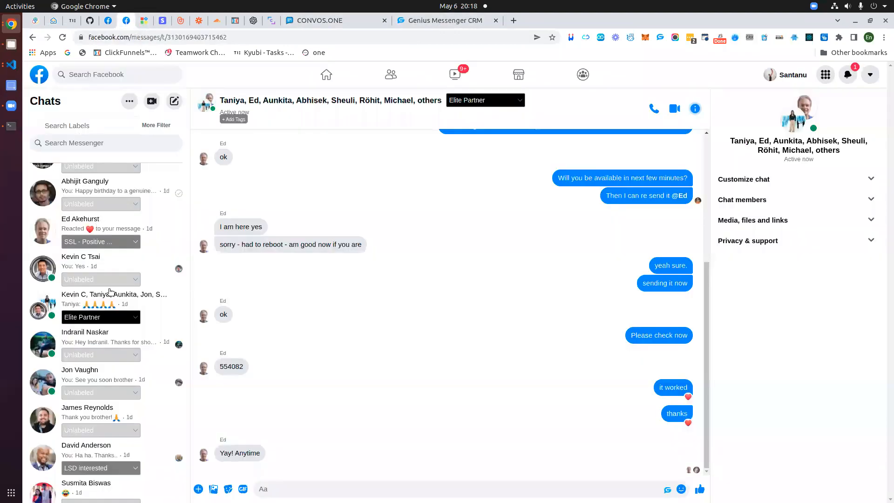
scroll(110, 292, "up", 1)
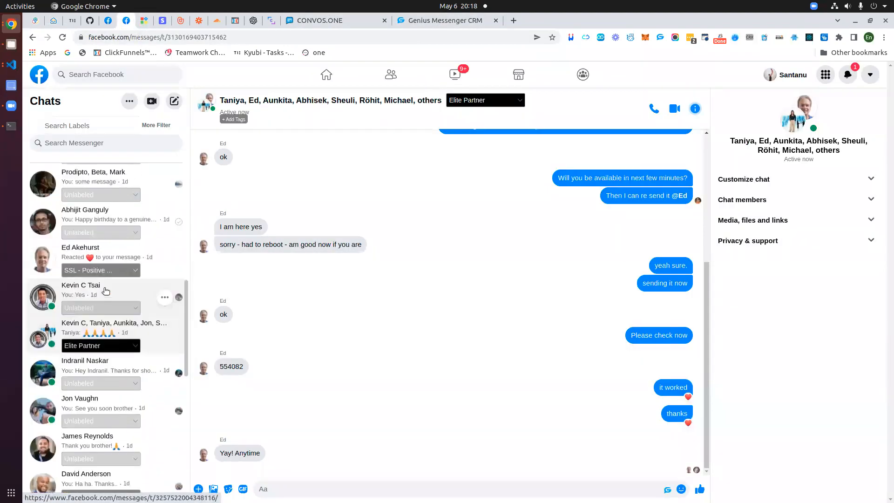
left_click(110, 291)
scroll(102, 372, "down", 5)
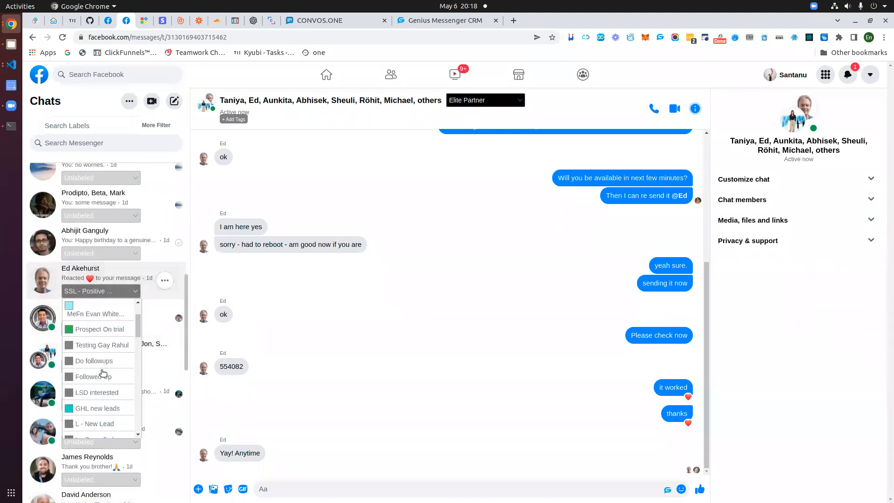
scroll(101, 372, "down", 5)
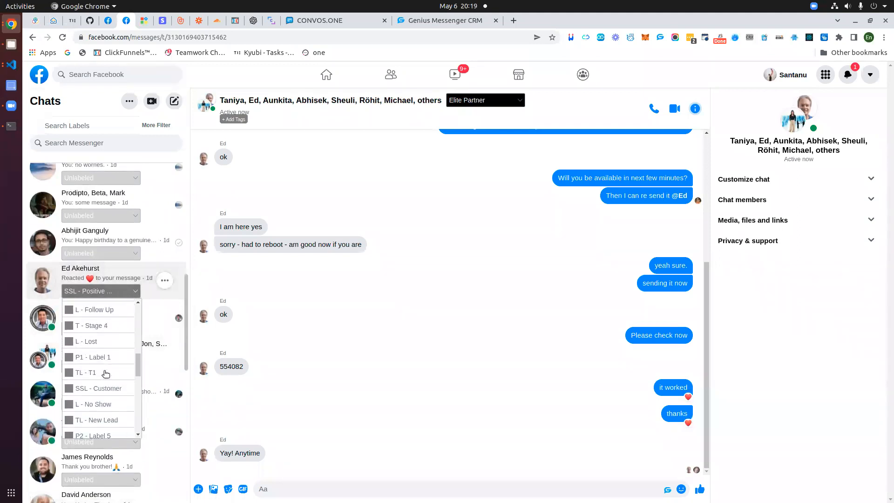
scroll(91, 368, "down", 1)
scroll(91, 368, "down", 5)
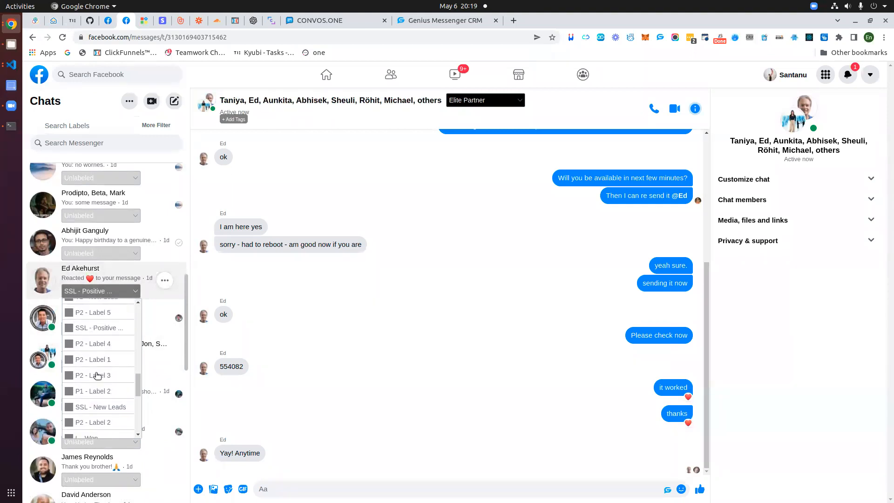
scroll(97, 376, "down", 3)
left_click(93, 366)
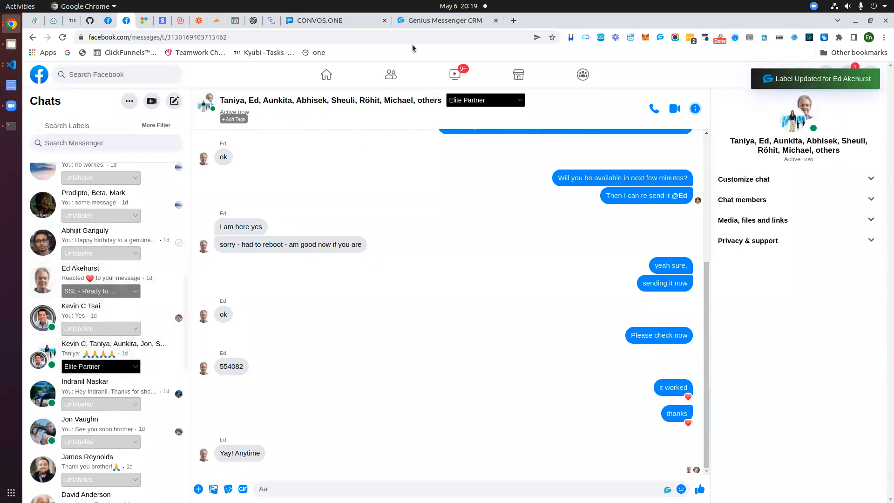
Reload Genius Messenger CRM, display the San's Leads pipeline and check the lead in the SSL - Ready to be customer stage
left_click(431, 23)
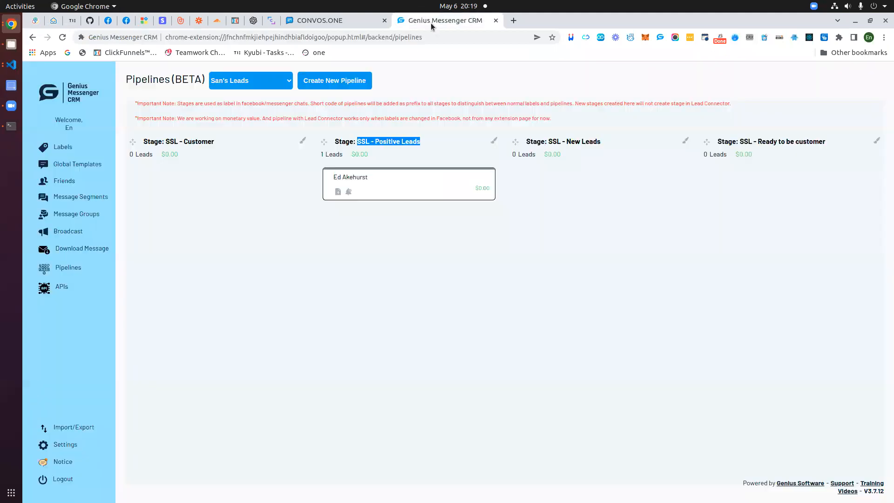
left_click(62, 37)
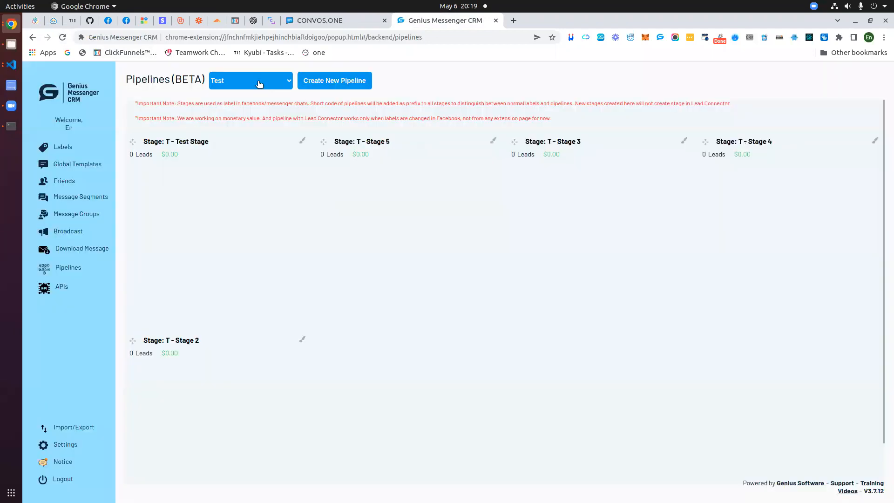
left_click(251, 80)
left_click(252, 144)
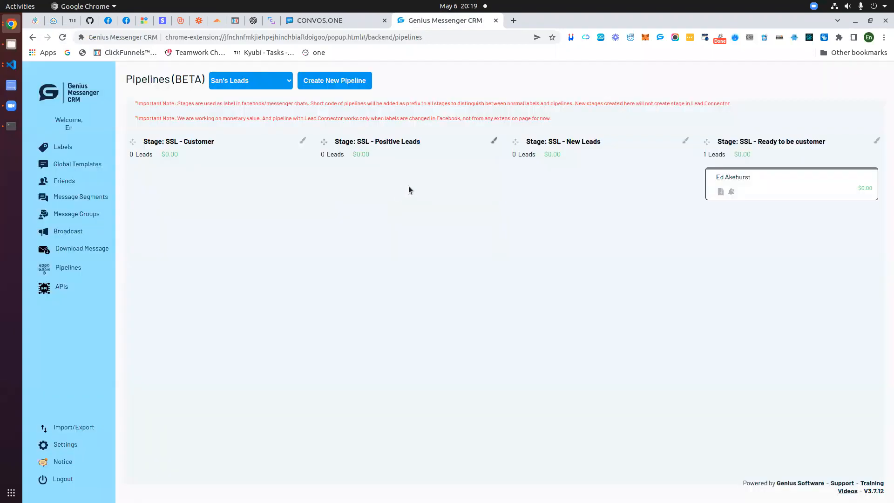
left_click_drag(757, 140, 823, 138)
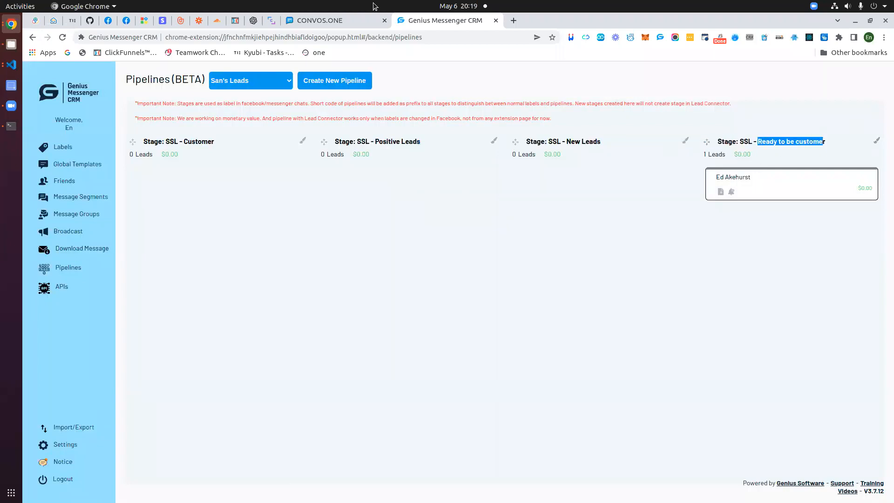
Check the lead's Ready to be customer stage in the CONVOS.ONE opportunities and compare it with the Genius Messenger CRM pipeline
left_click(328, 18)
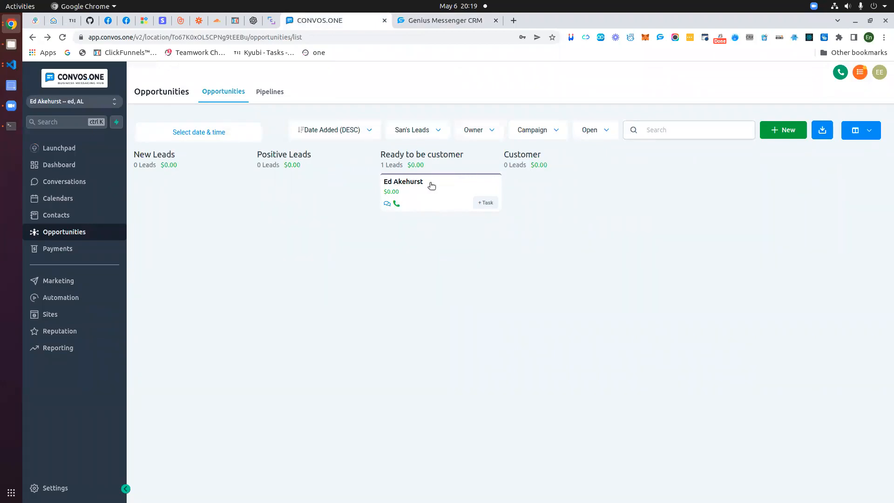
left_click(418, 22)
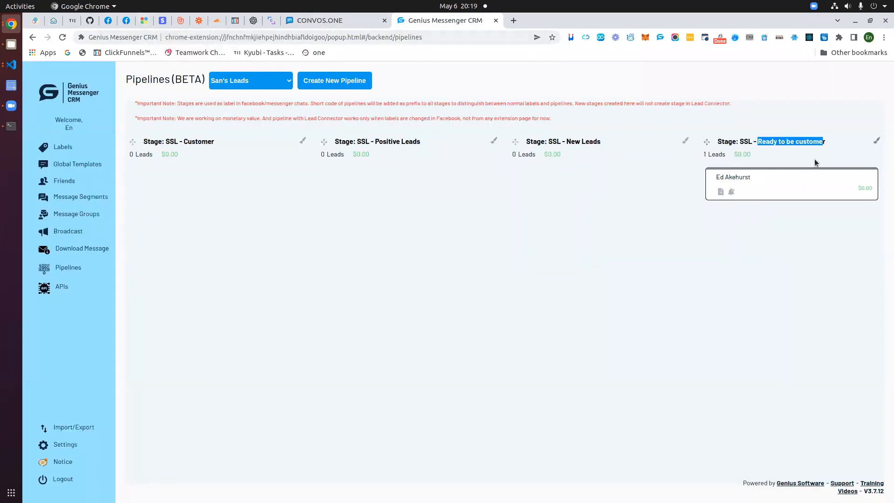
left_click(780, 158)
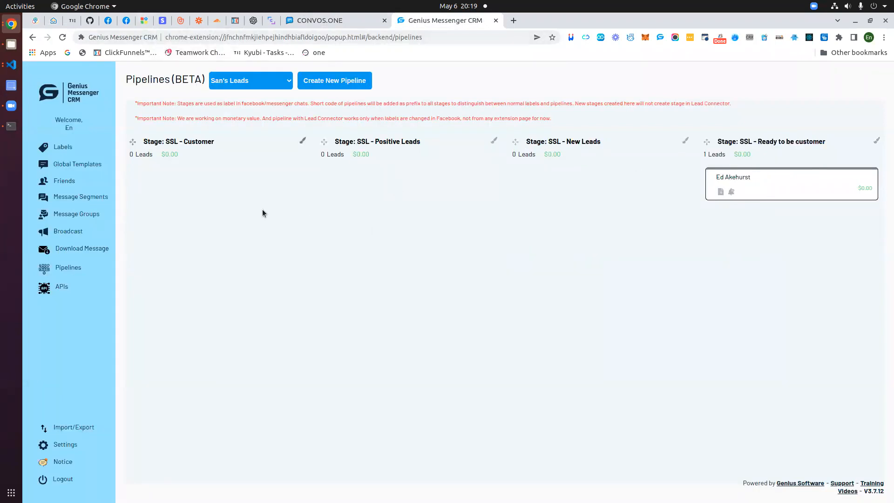
Return to Facebook Messenger and change the SSL - Ready to be customer contact's label to SSL - Customer
left_click(127, 21)
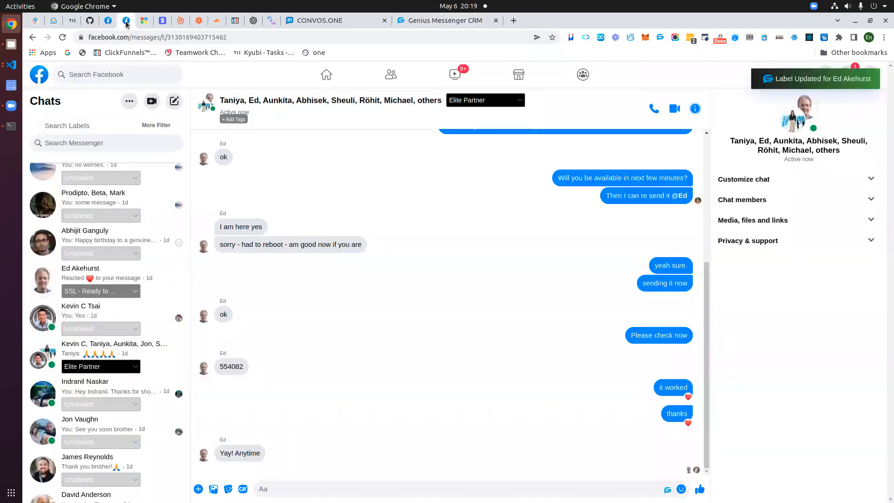
left_click(113, 292)
scroll(99, 394, "down", 2)
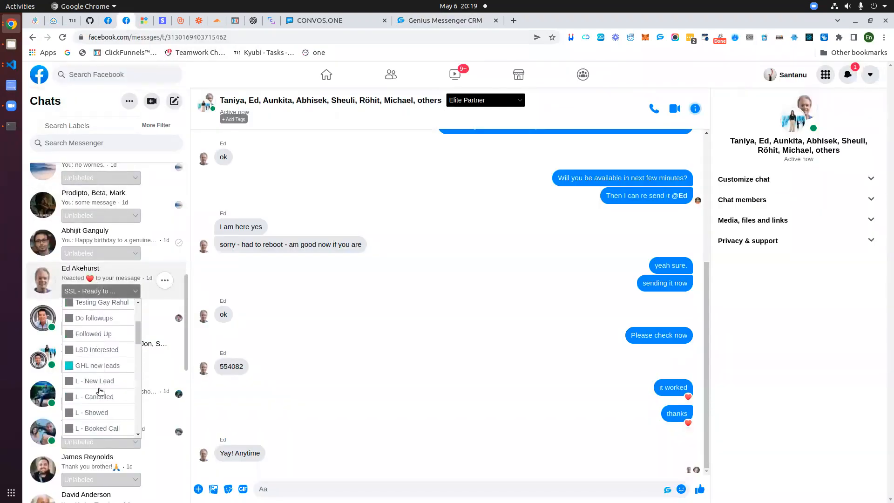
scroll(100, 377, "down", 3)
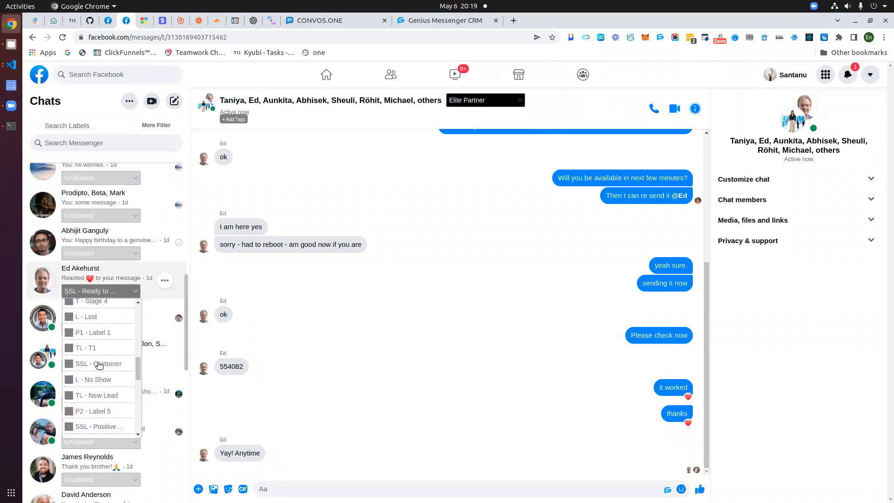
left_click(99, 366)
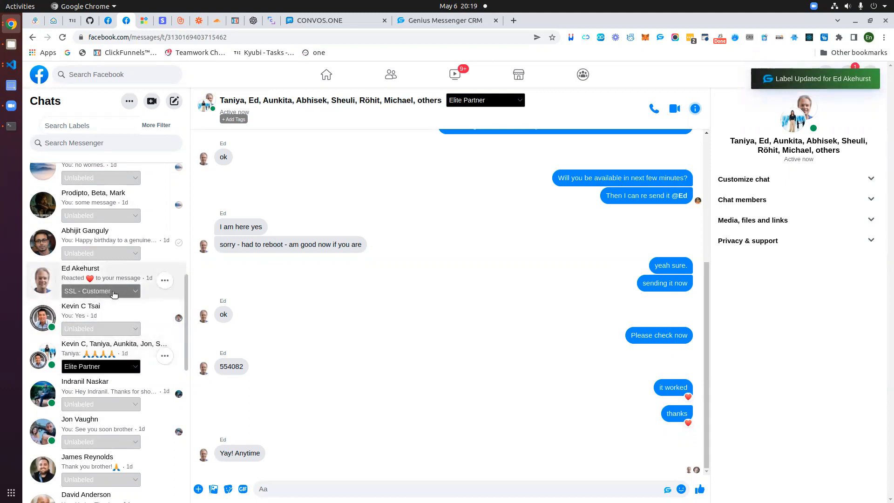
Switch to Genius Messenger CRM, reload it, display the San's Leads pipeline and check the lead in the SSL - Customer stage
left_click(410, 22)
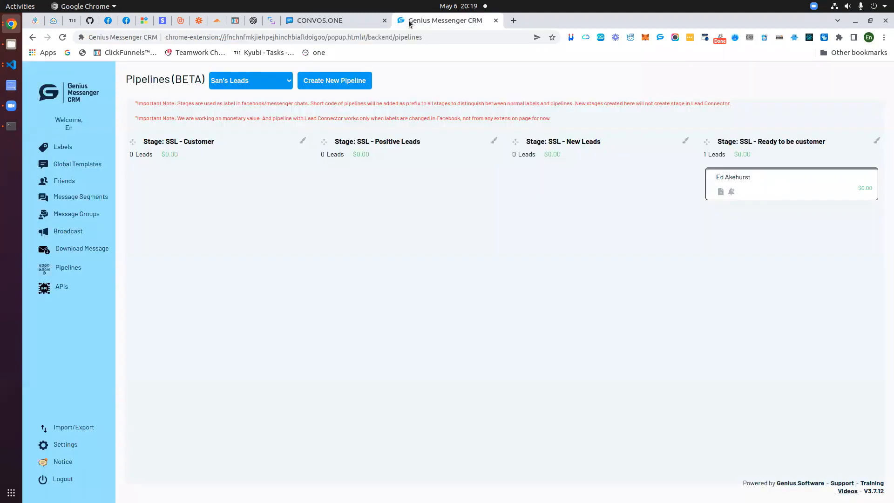
left_click(62, 39)
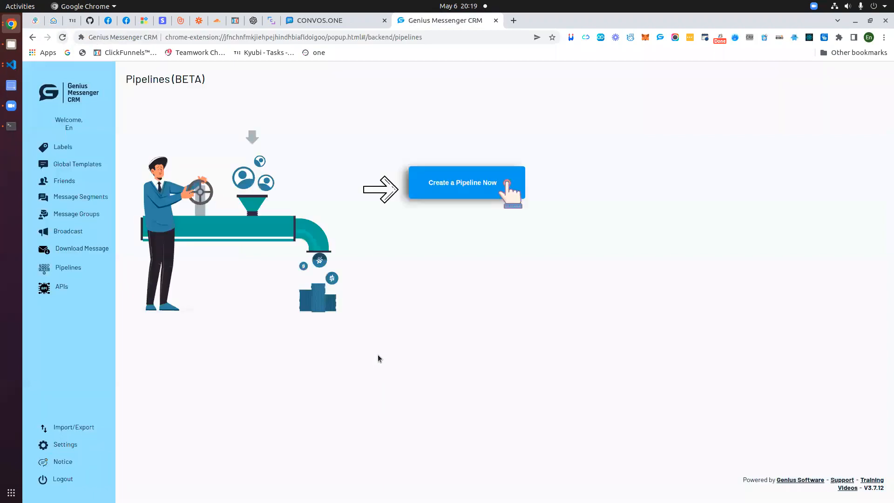
left_click(253, 84)
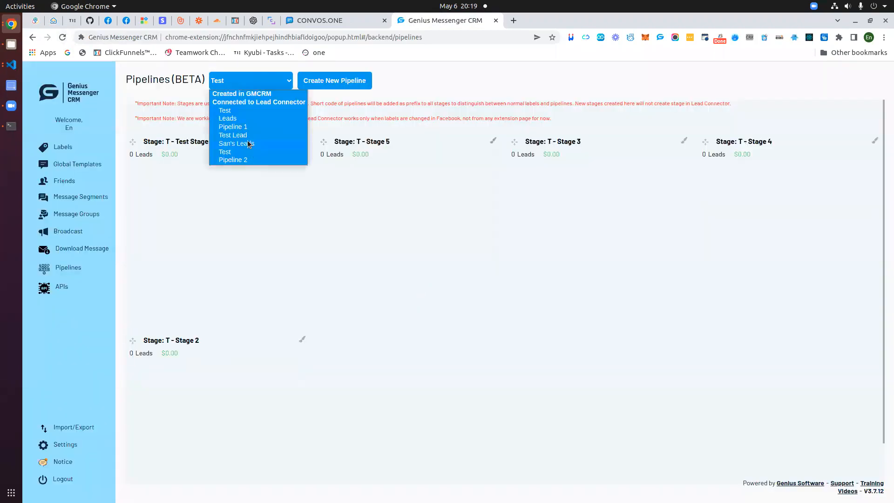
left_click(247, 140)
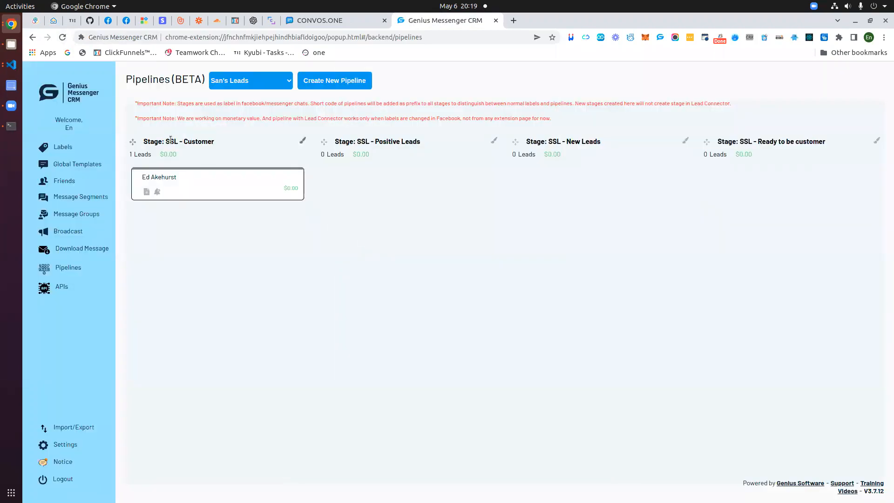
left_click_drag(167, 141, 214, 144)
Switch to CONVOS.ONE and reselect the San's Leads pipeline to refresh its opportunities
left_click(302, 25)
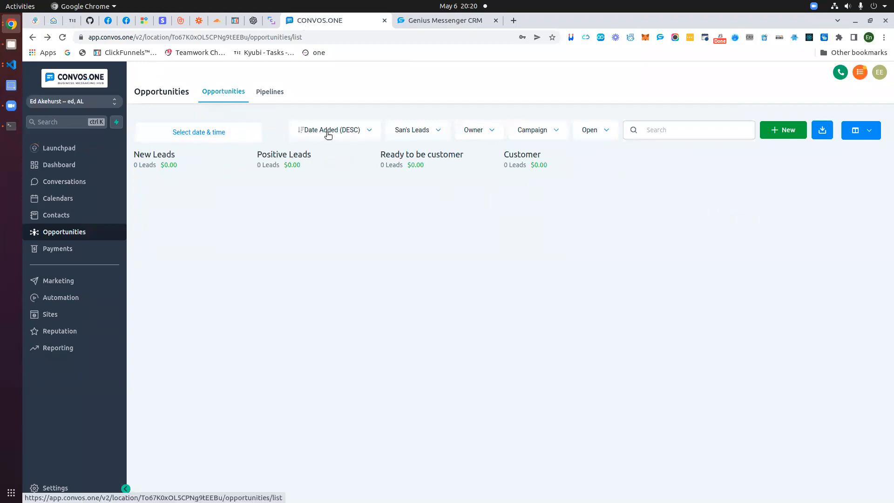
left_click(427, 132)
left_click(417, 192)
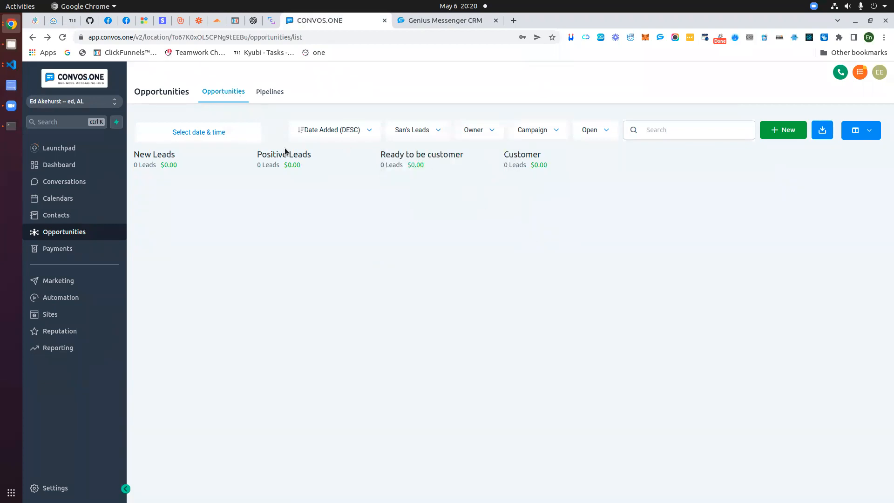
Compare the Genius Messenger CRM pipeline with the CONVOS.ONE opportunities and reload the CONVOS.ONE page to check the lead's stage
left_click(422, 27)
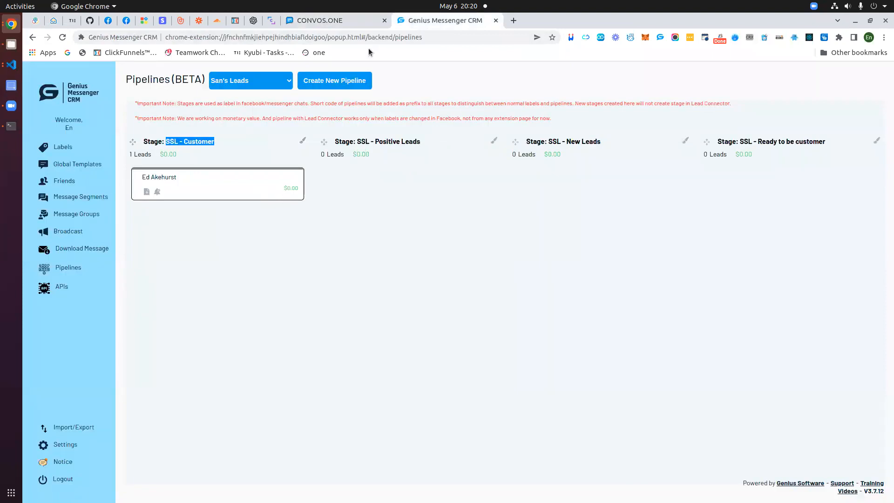
left_click(339, 20)
left_click(398, 22)
left_click(316, 21)
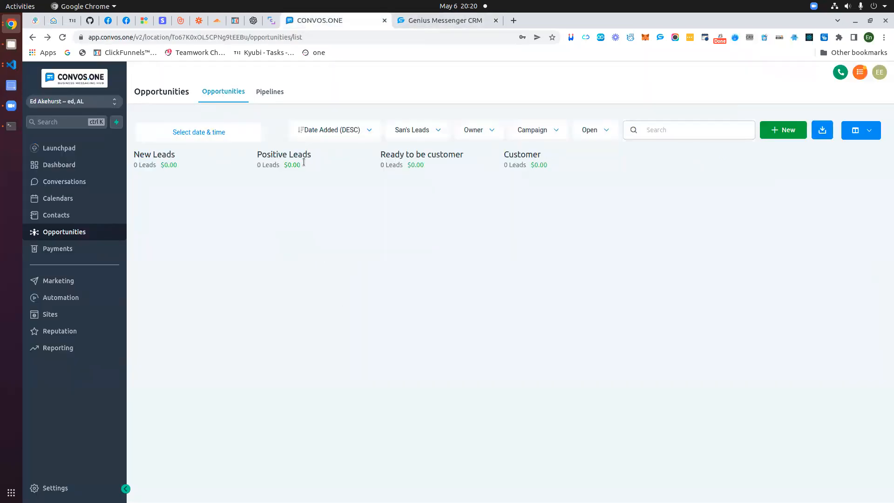
left_click(63, 38)
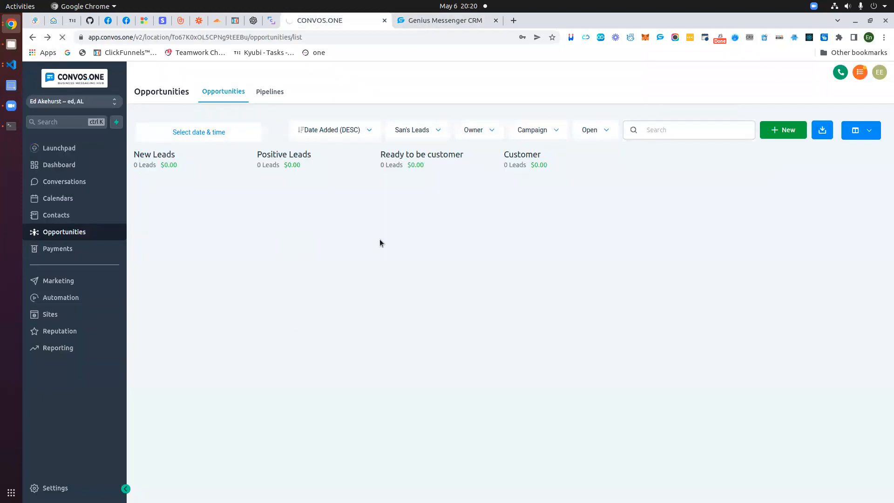